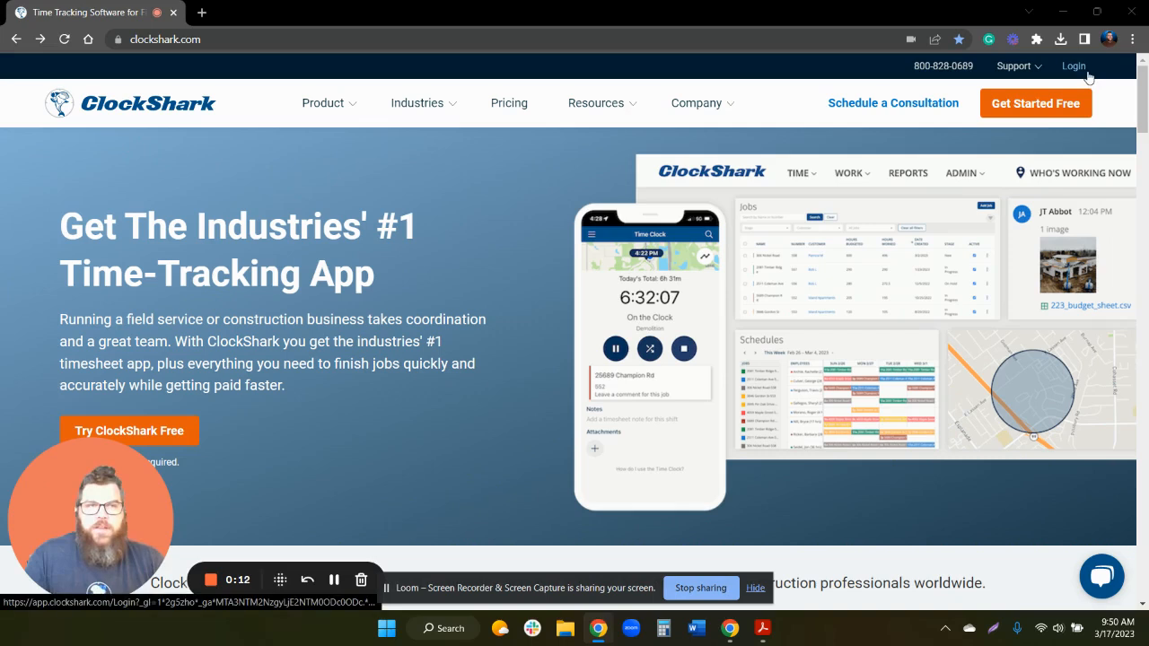
- Log in to ClockShark from clockshark.com with the saved credentials to reach the Mar 13–19 timesheets
left_click(1087, 73)
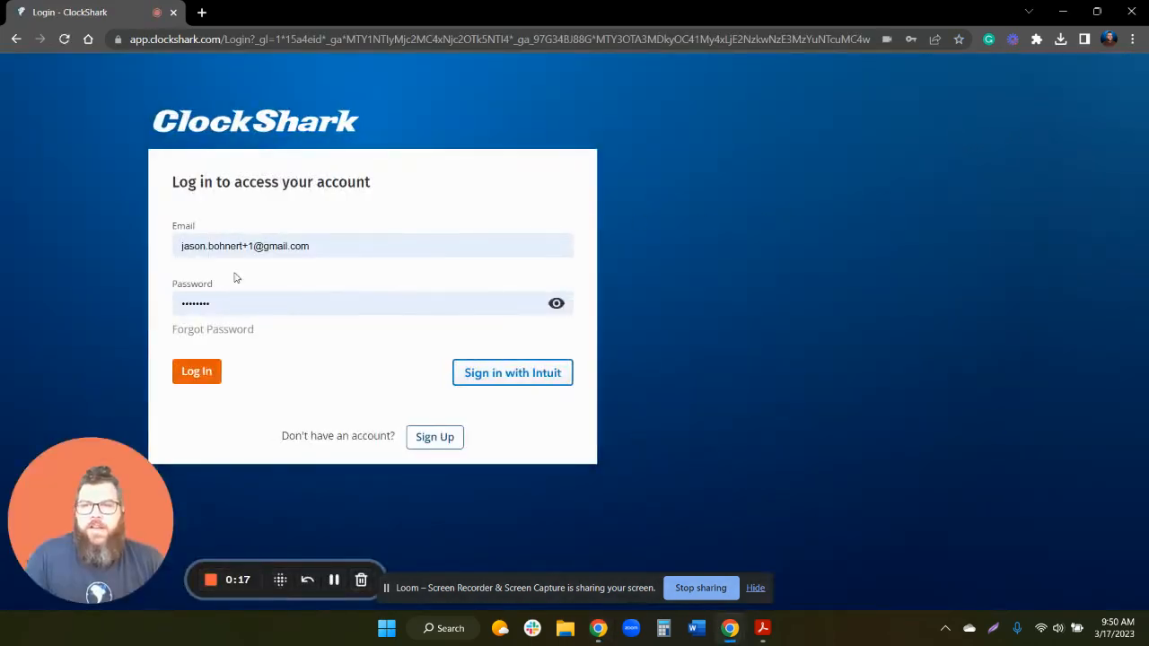
left_click(202, 382)
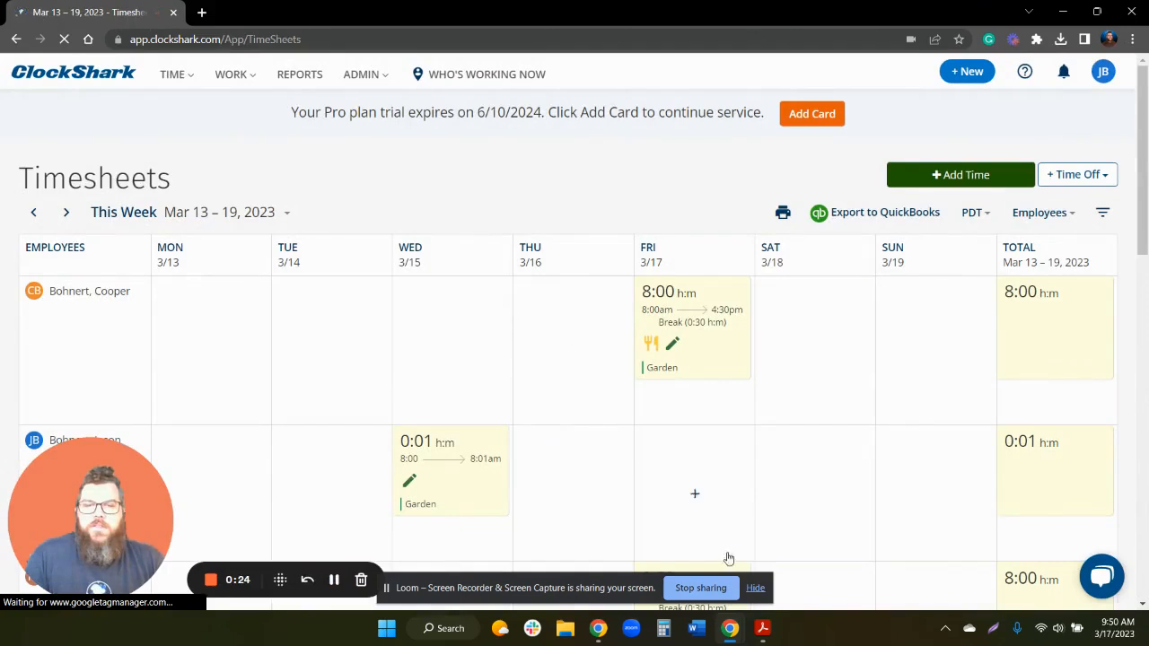
- From ADMIN > Employees, open a blank Add Employee form
left_click(756, 593)
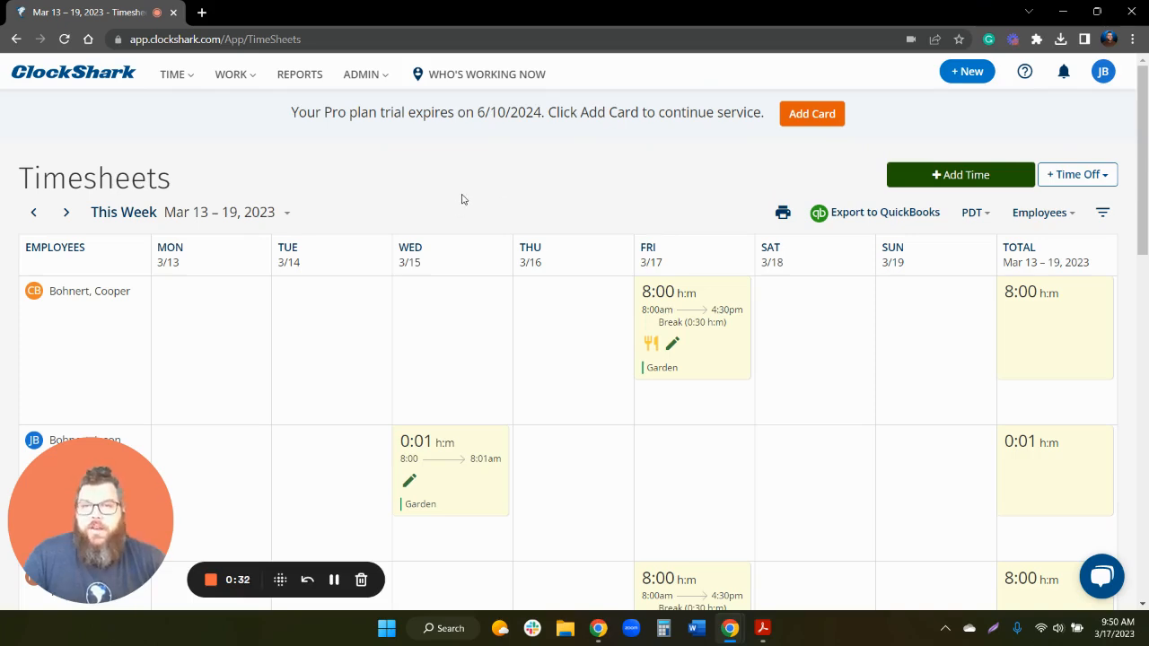
left_click(363, 76)
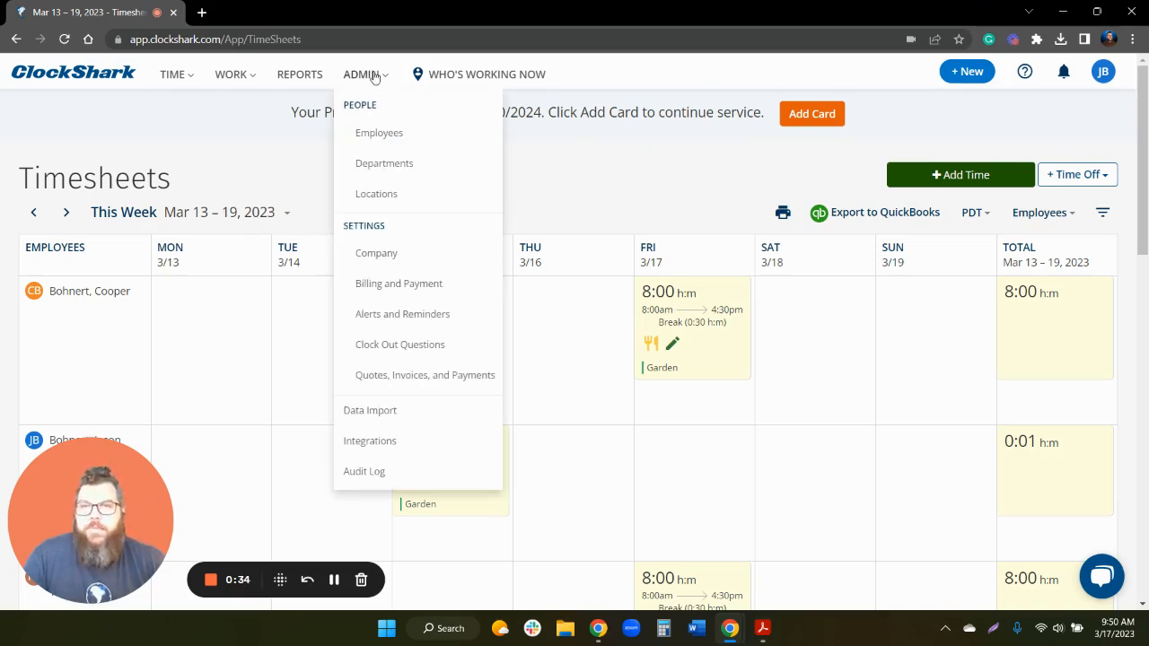
left_click(402, 144)
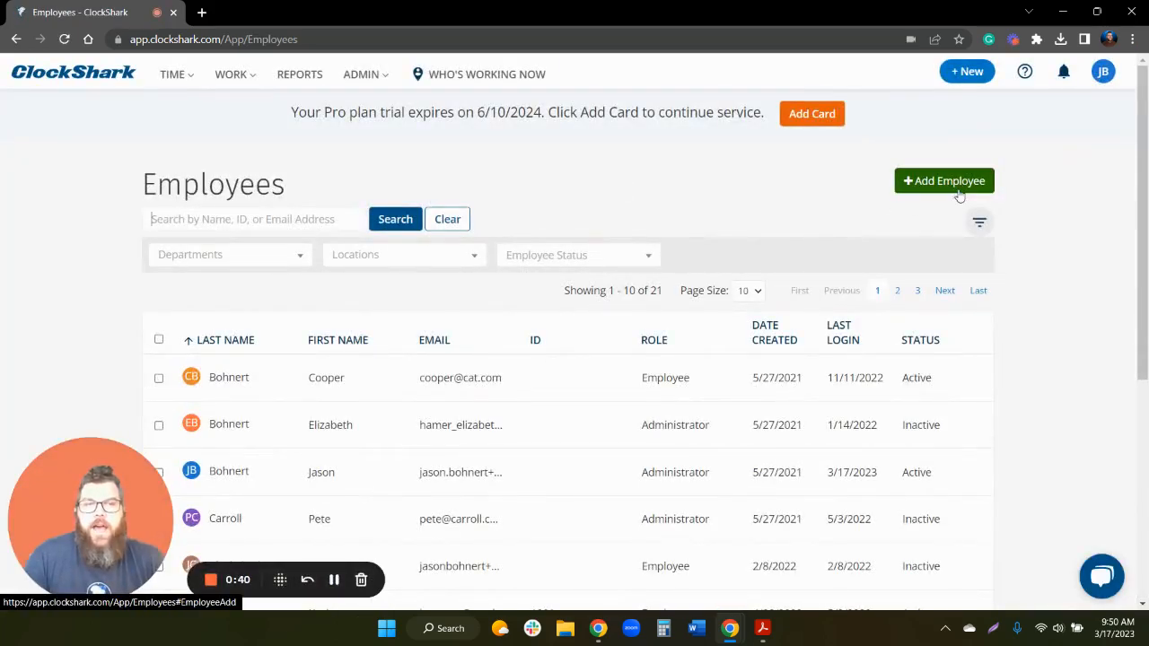
left_click(959, 187)
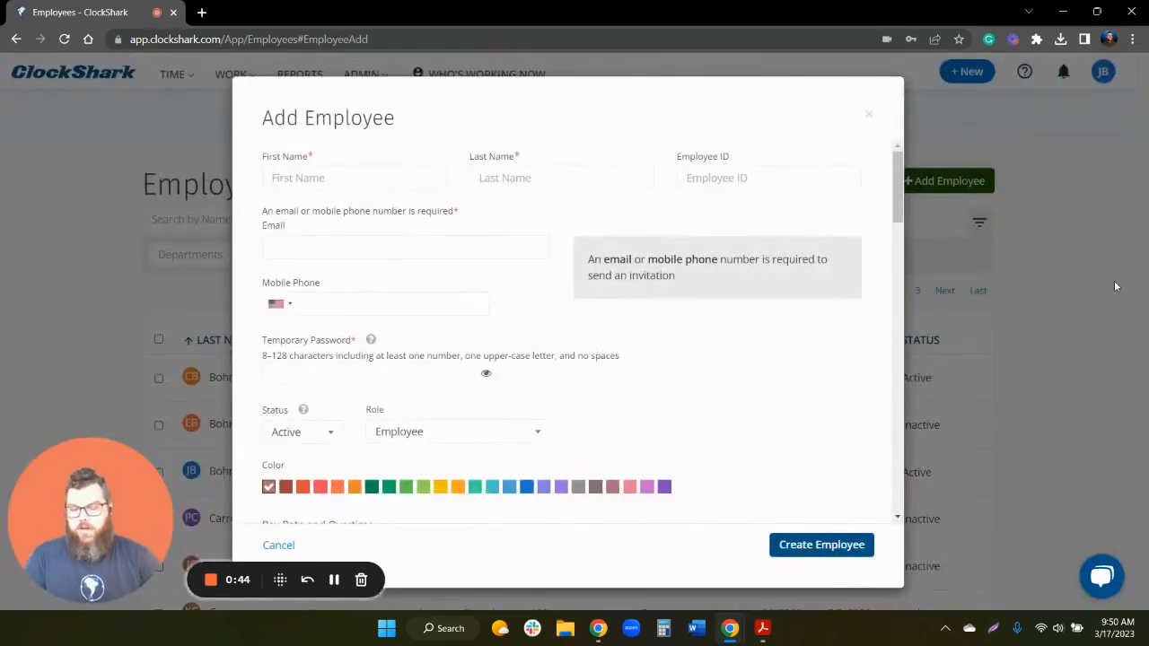
- Fill the Add Employee form with the employee's first name, last name, e-mail and a temporary password
type("Jason")
key("Tab")
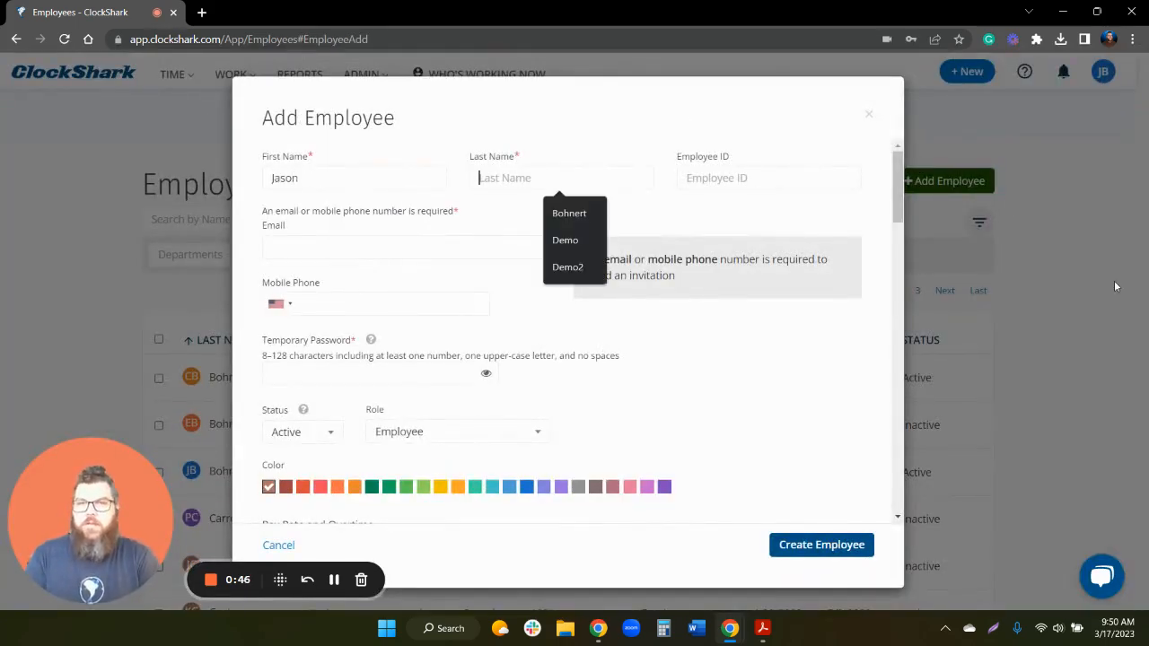
type("Demo")
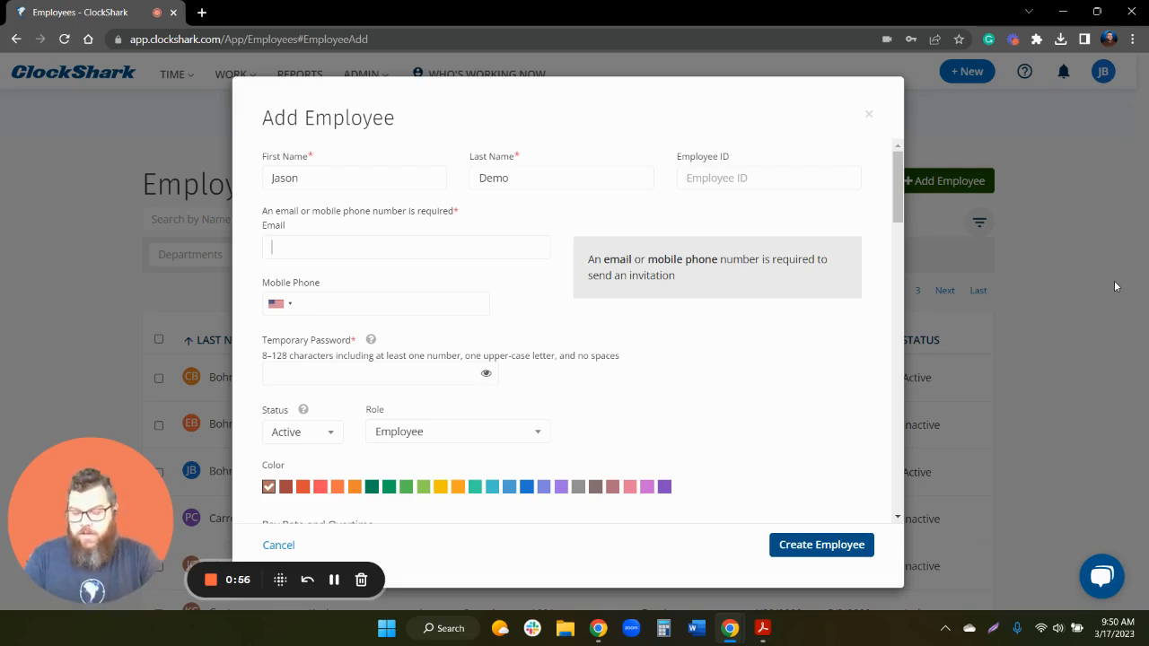
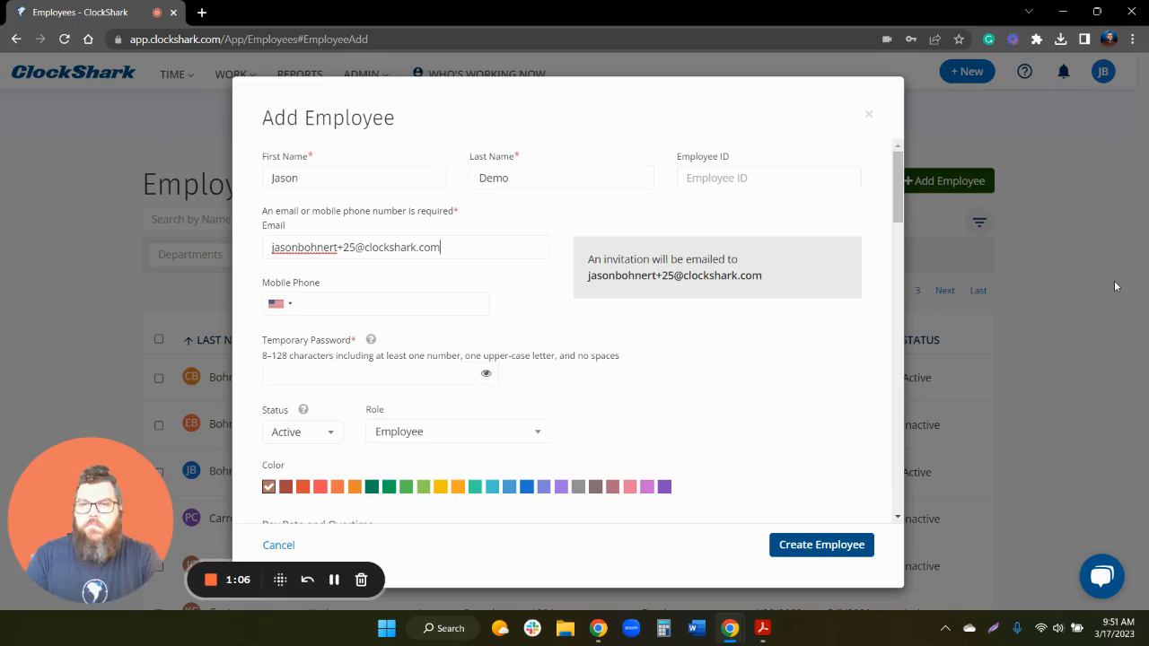
key("Tab")
key("Tab")
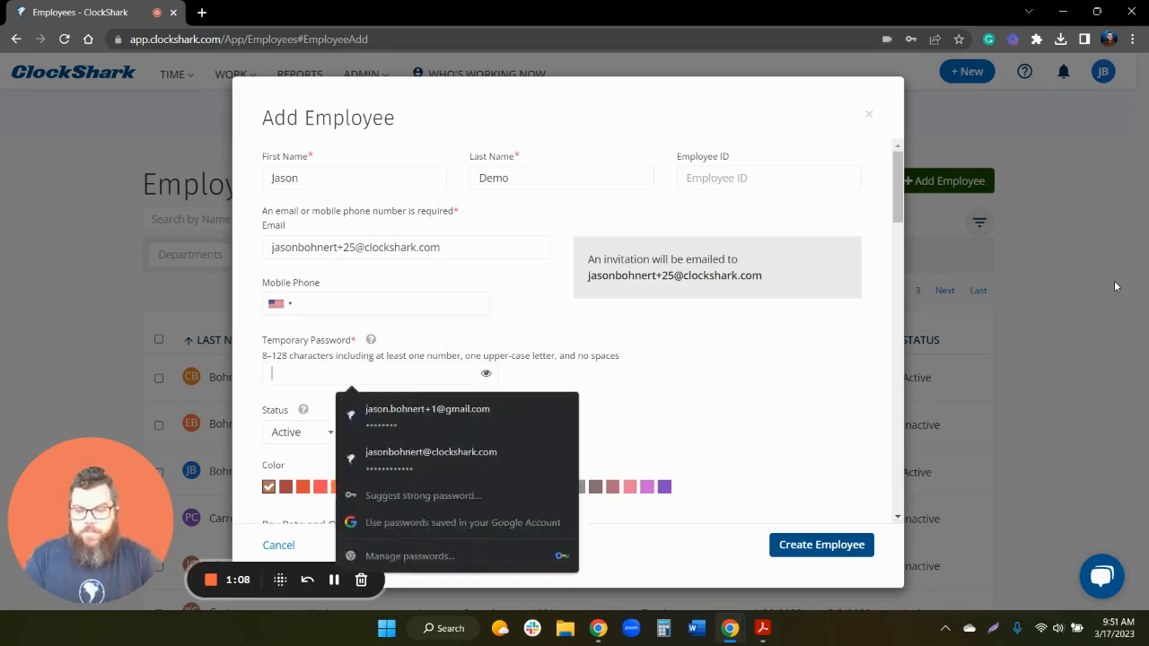
type("••••••")
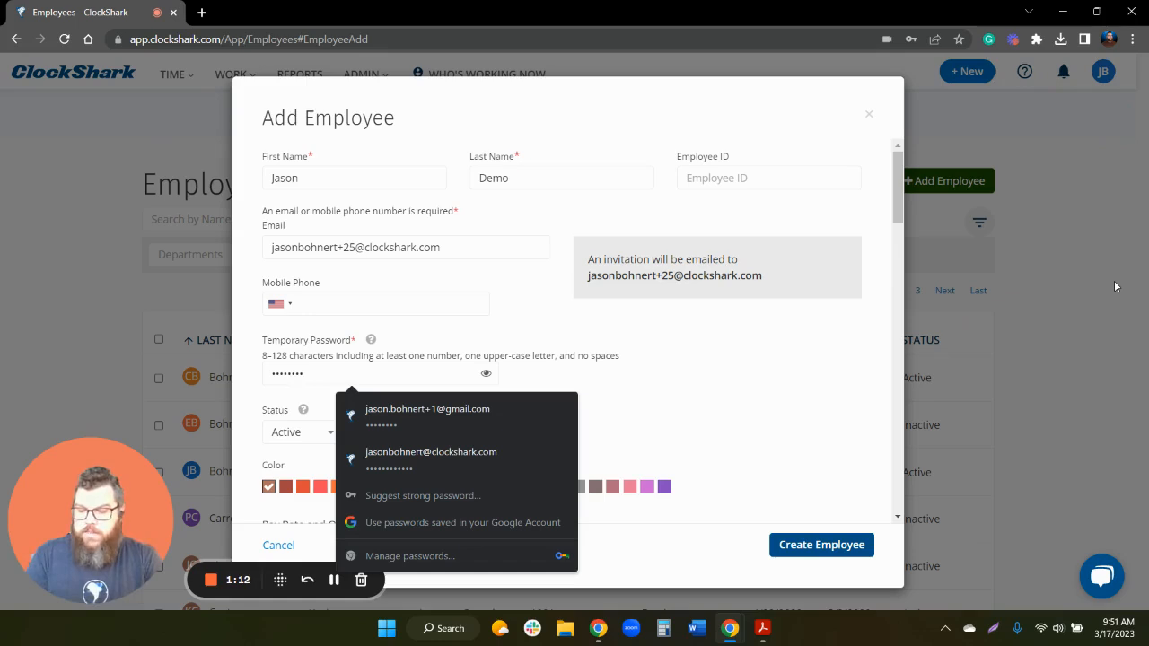
left_click(832, 389)
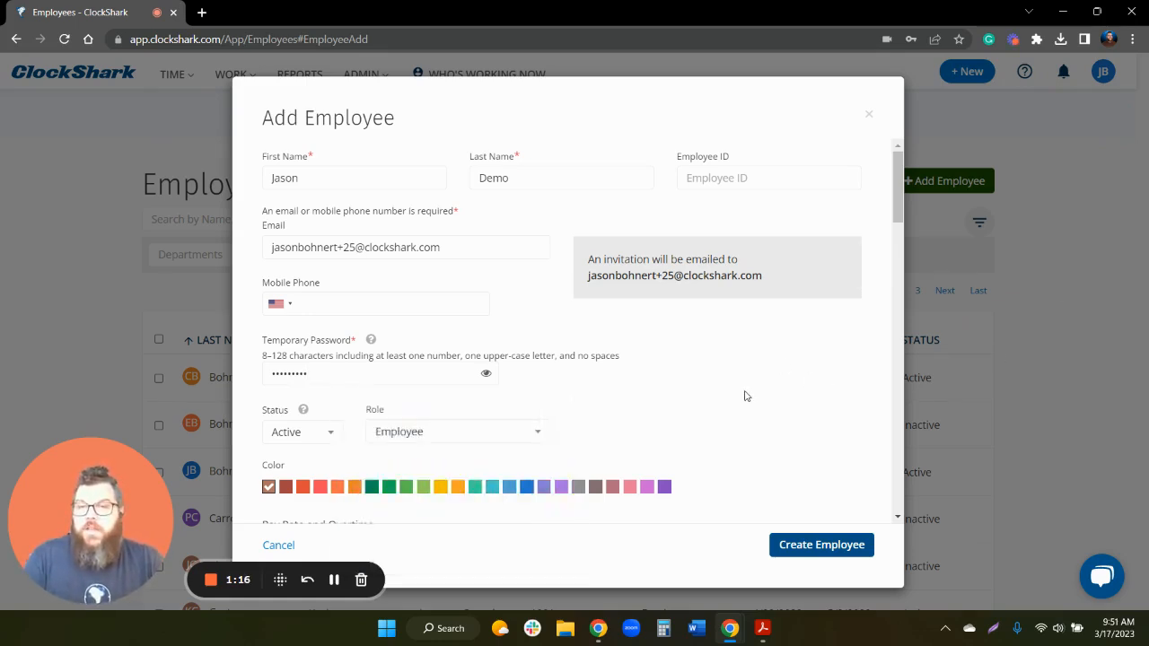
scroll(744, 396, "down", 2)
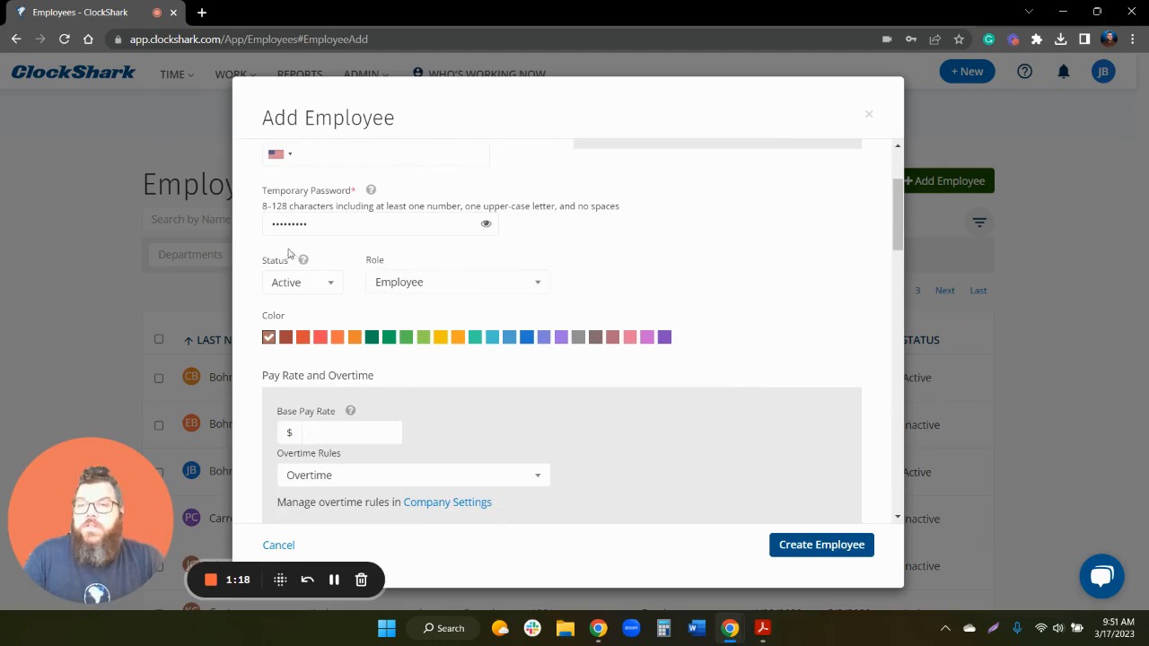
left_click(312, 286)
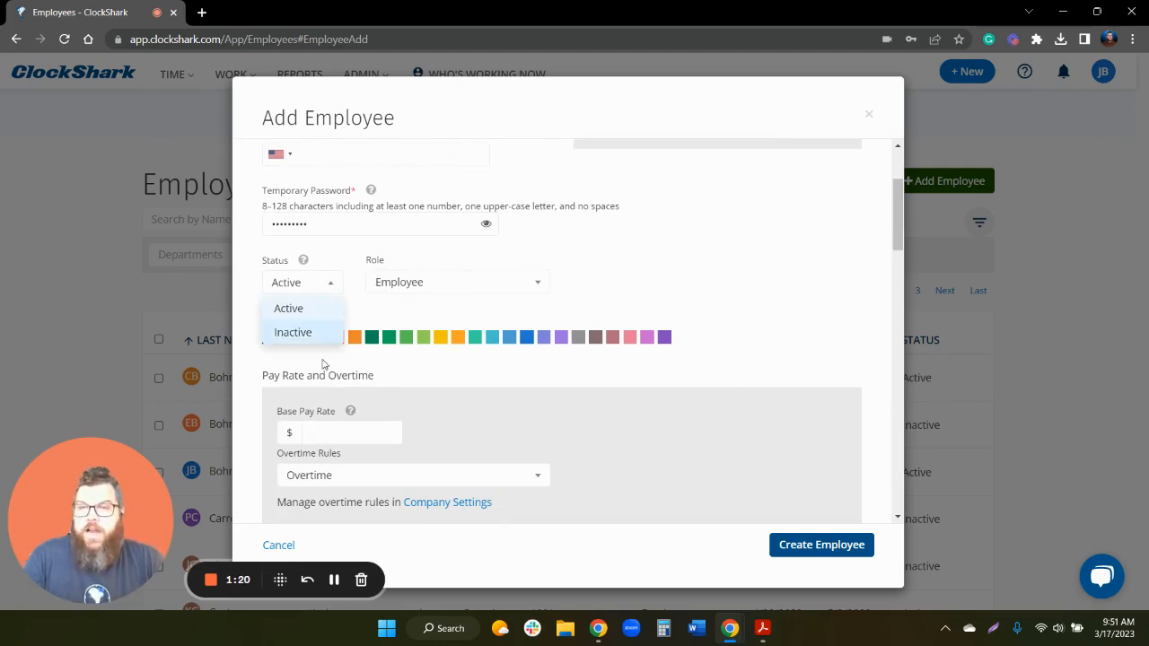
left_click(329, 288)
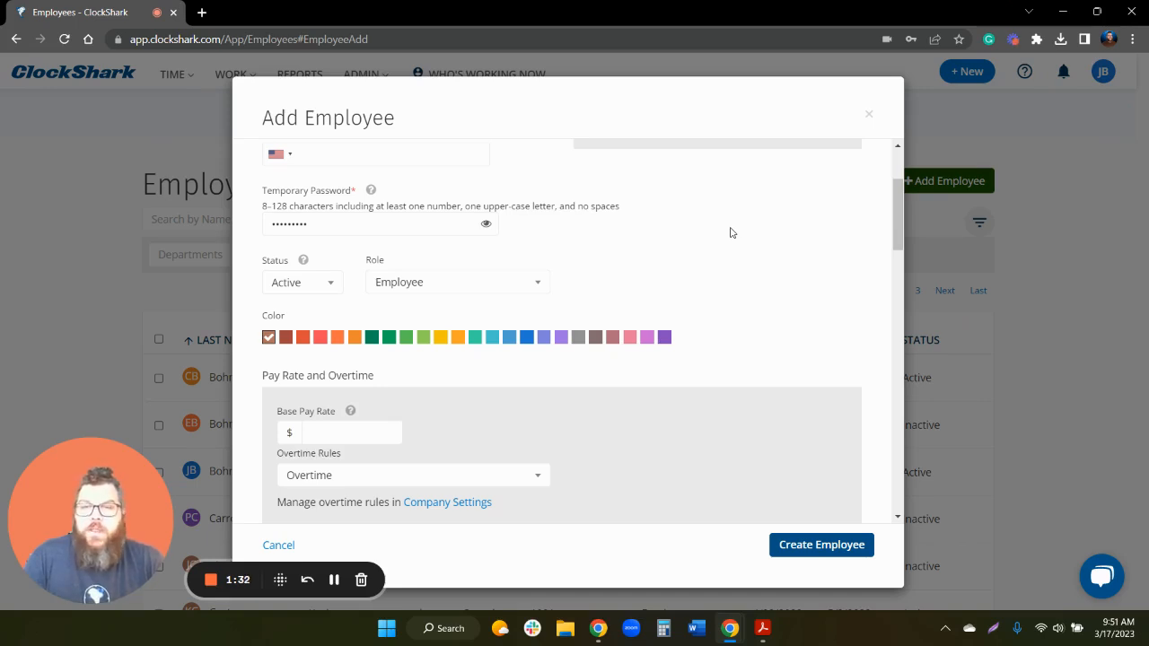
left_click(311, 290)
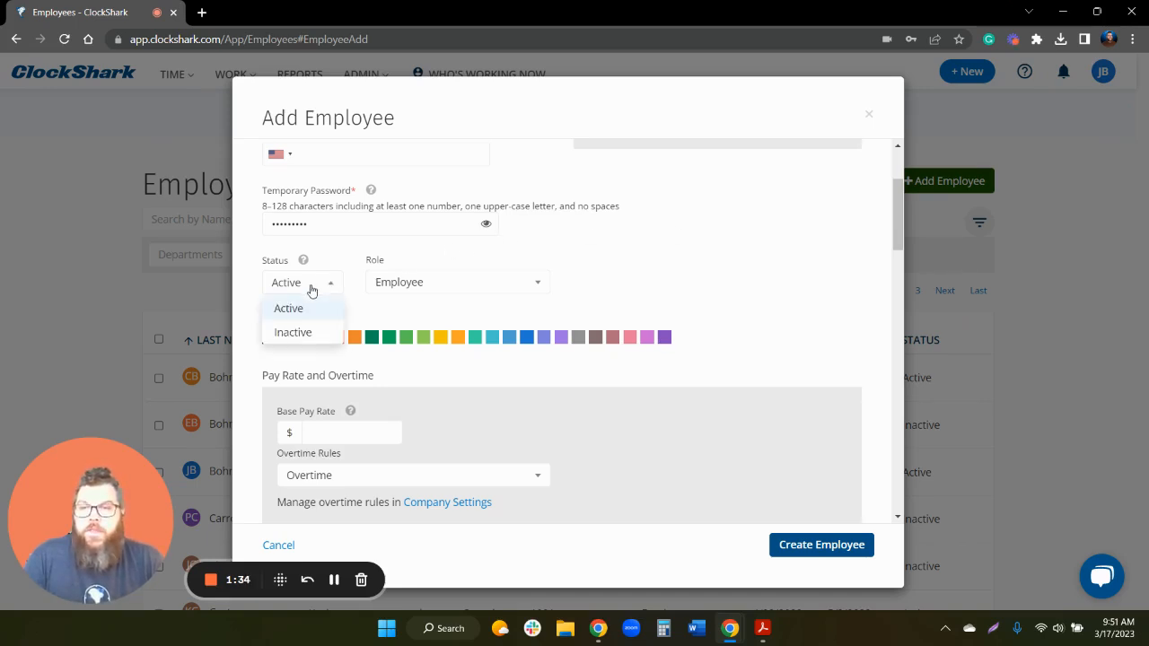
left_click(311, 334)
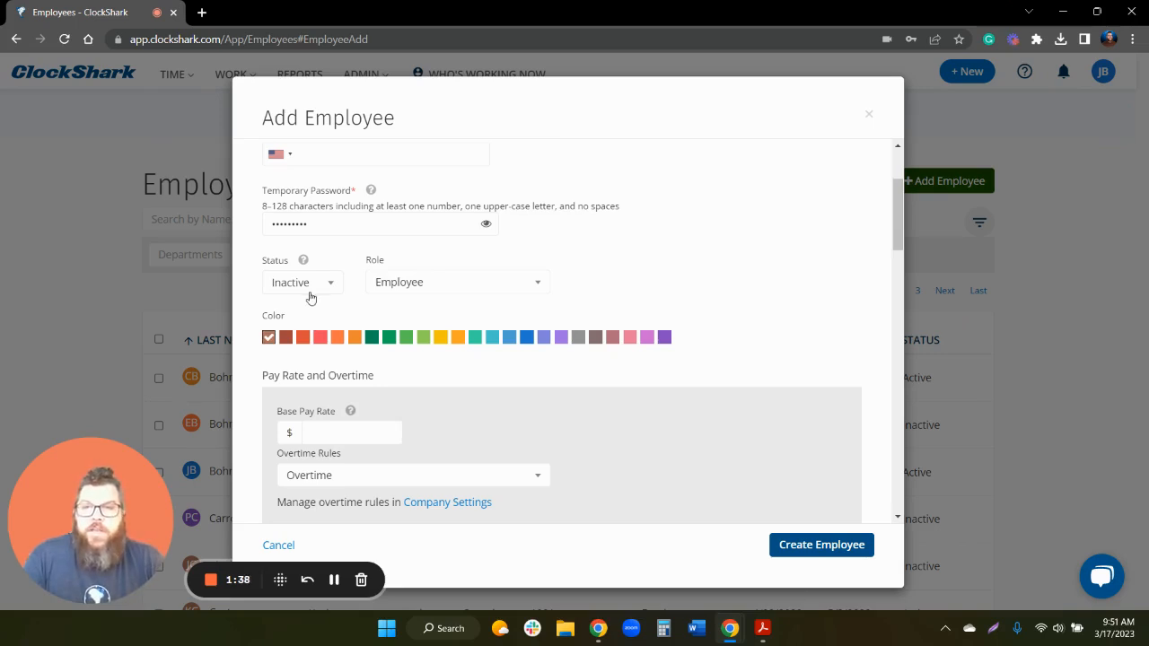
left_click(326, 282)
left_click(306, 308)
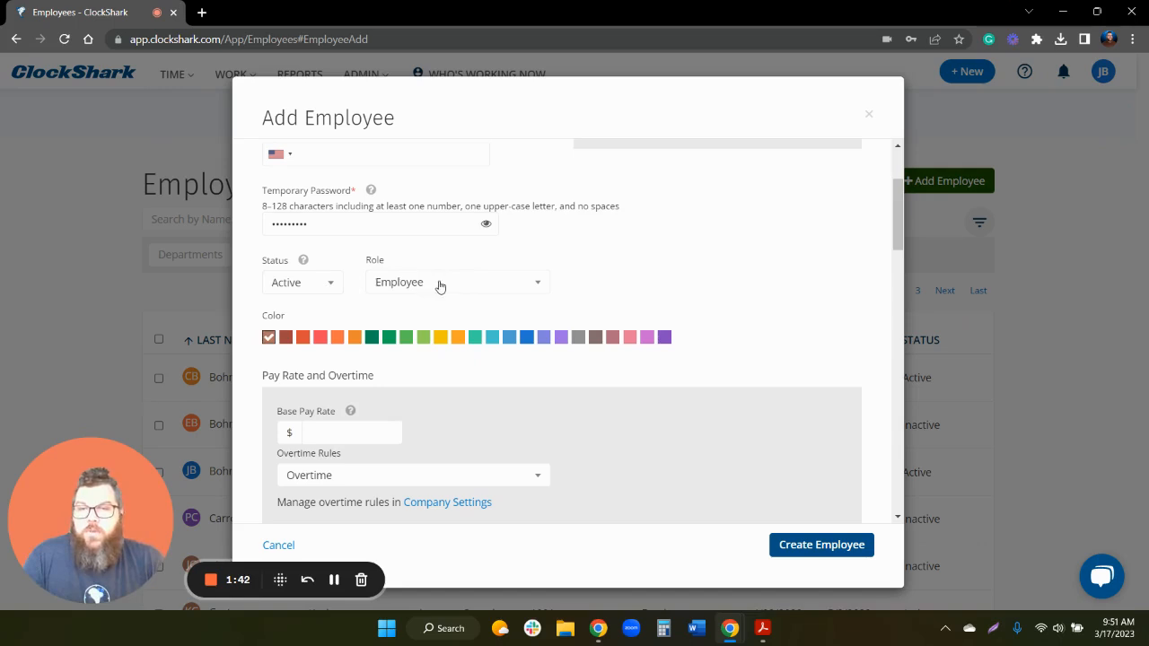
left_click(439, 284)
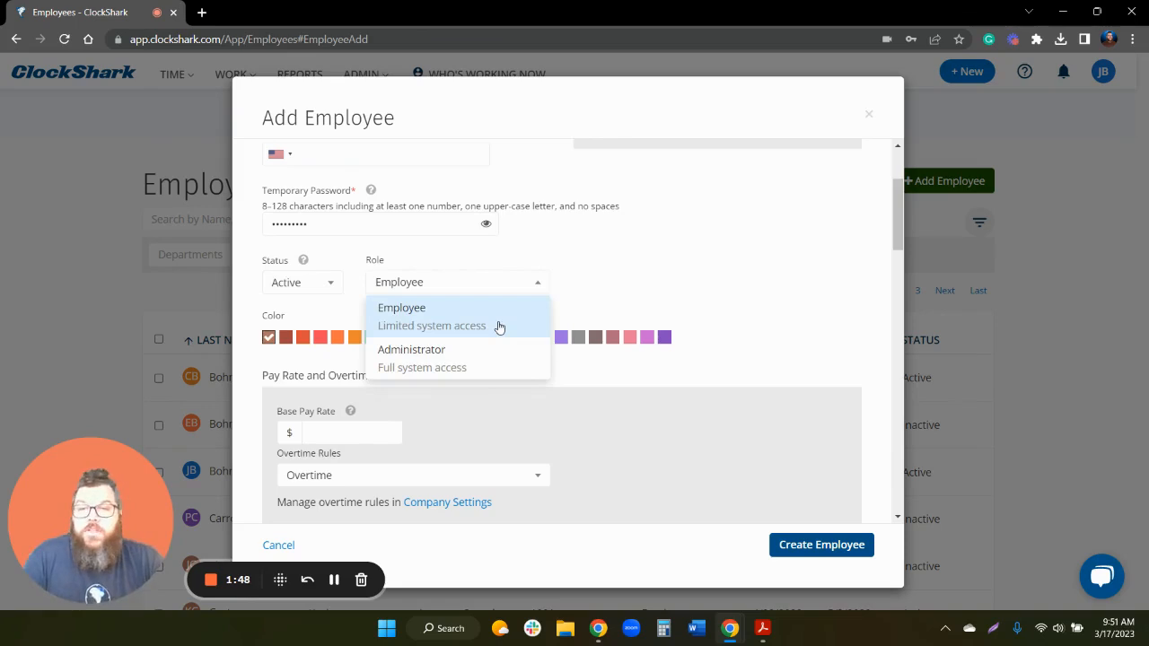
left_click(600, 288)
- Review Work and Manager Settings, keeping Team as For Everyone and every permission and access option off
scroll(487, 289, "down", 2)
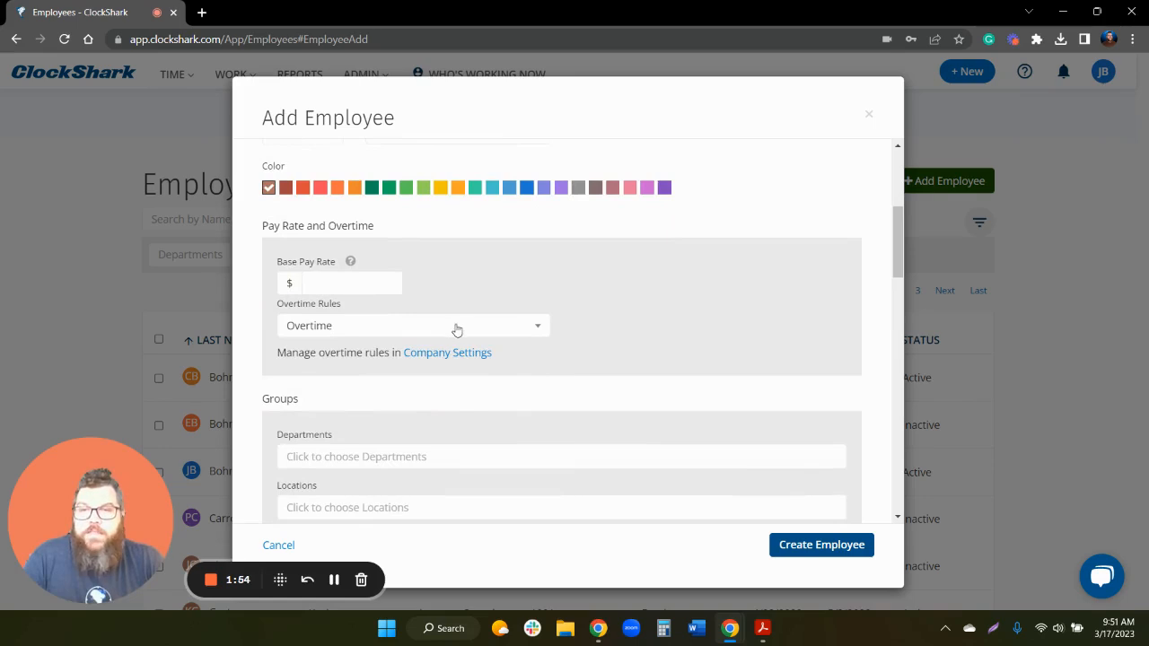
scroll(506, 350, "down", 3)
scroll(503, 348, "down", 5)
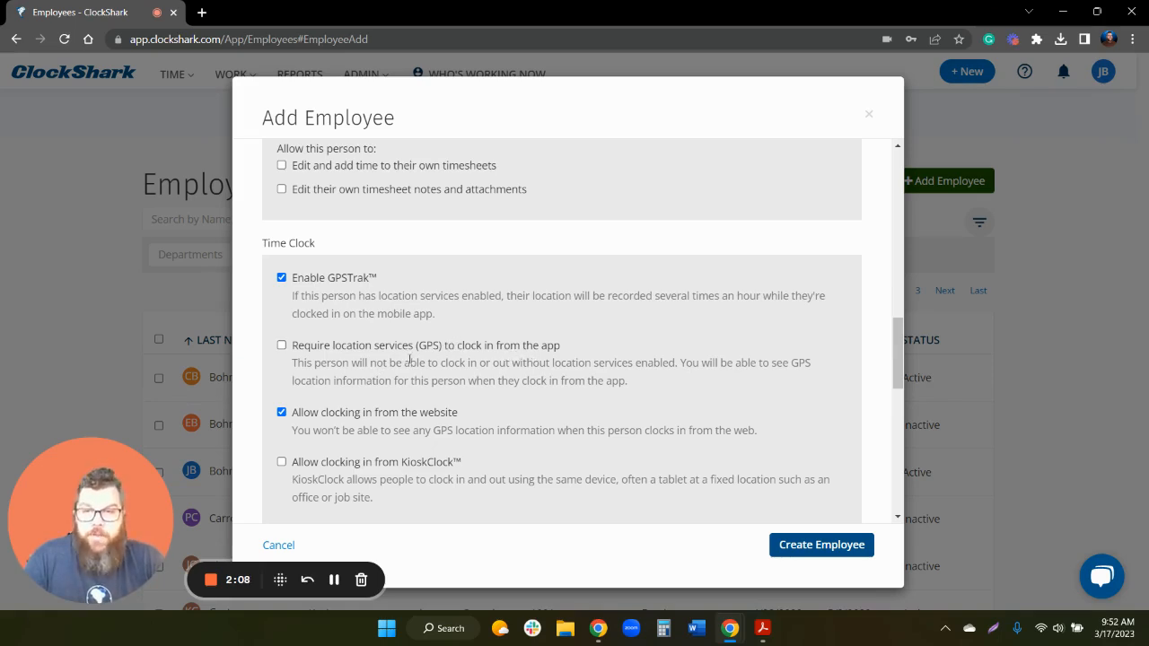
left_click(282, 346)
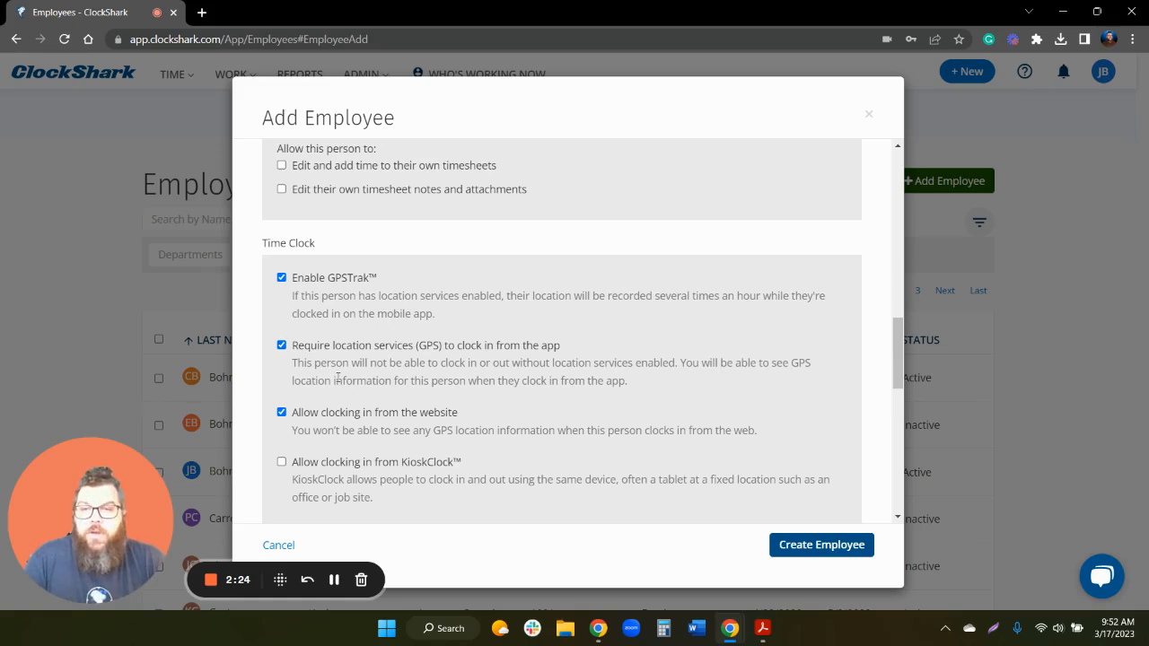
scroll(343, 378, "down", 3)
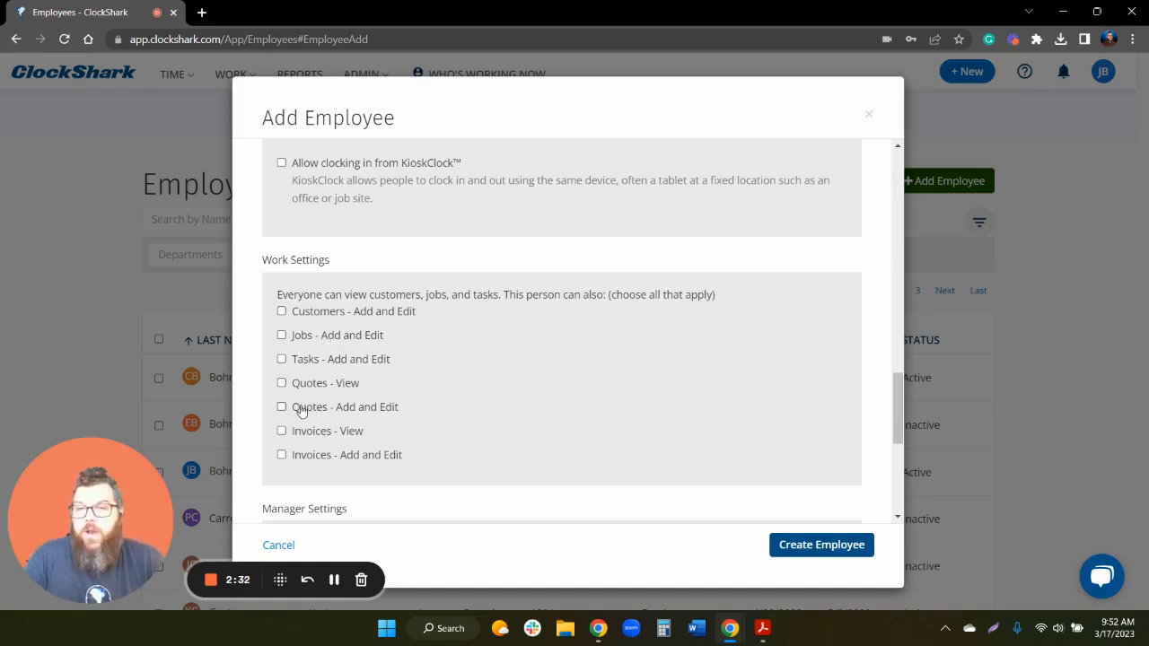
scroll(331, 359, "down", 3)
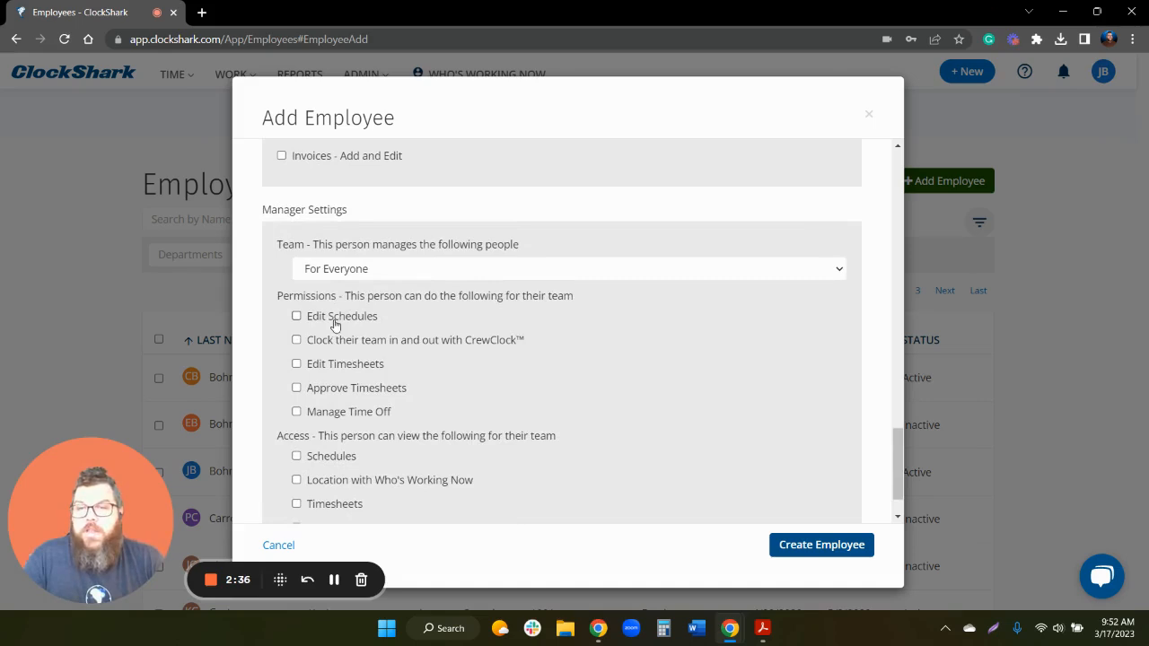
scroll(389, 384, "down", 1)
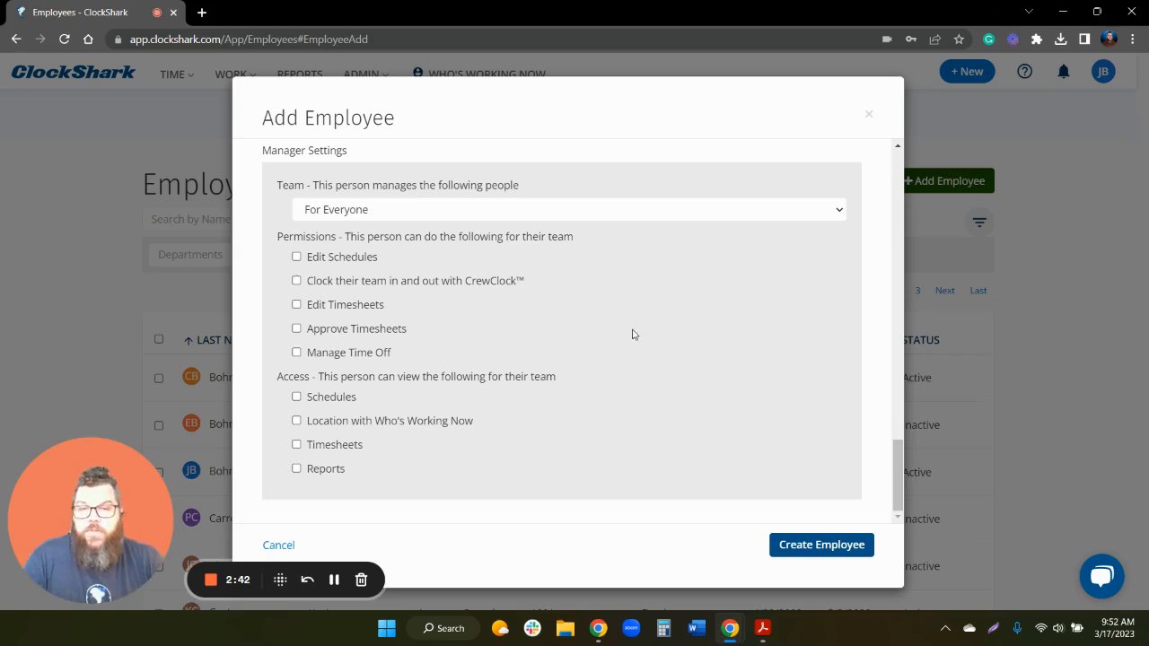
- Create the employee, dismiss Chrome's save-password prompt, and go to WORK > Jobs
left_click(832, 548)
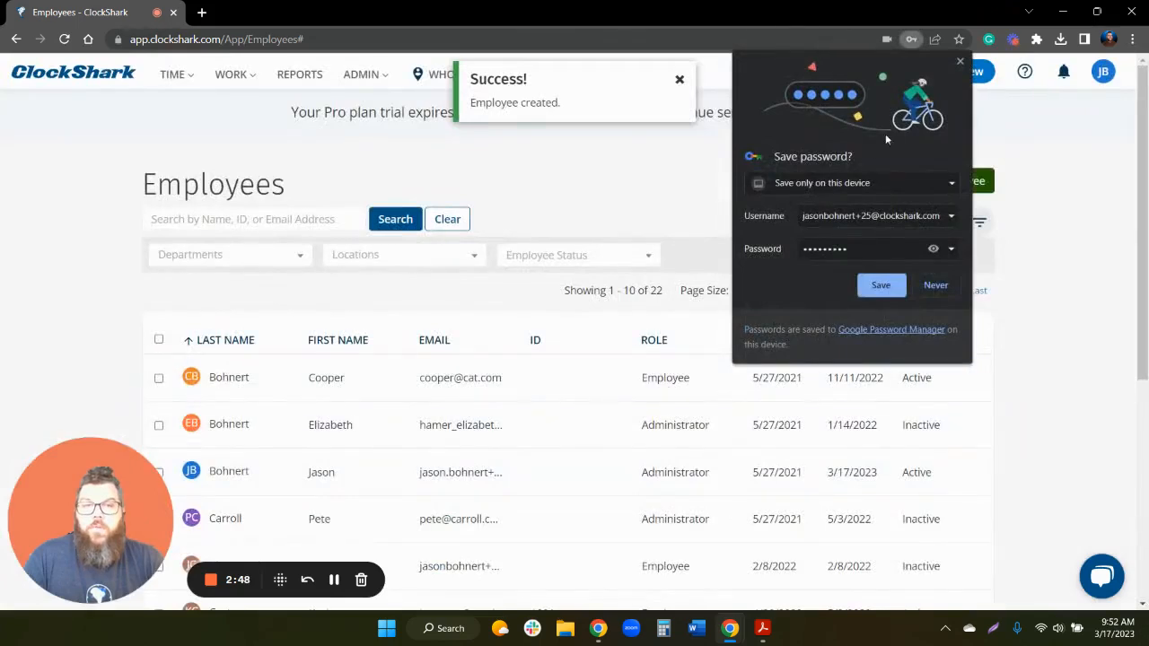
left_click(881, 284)
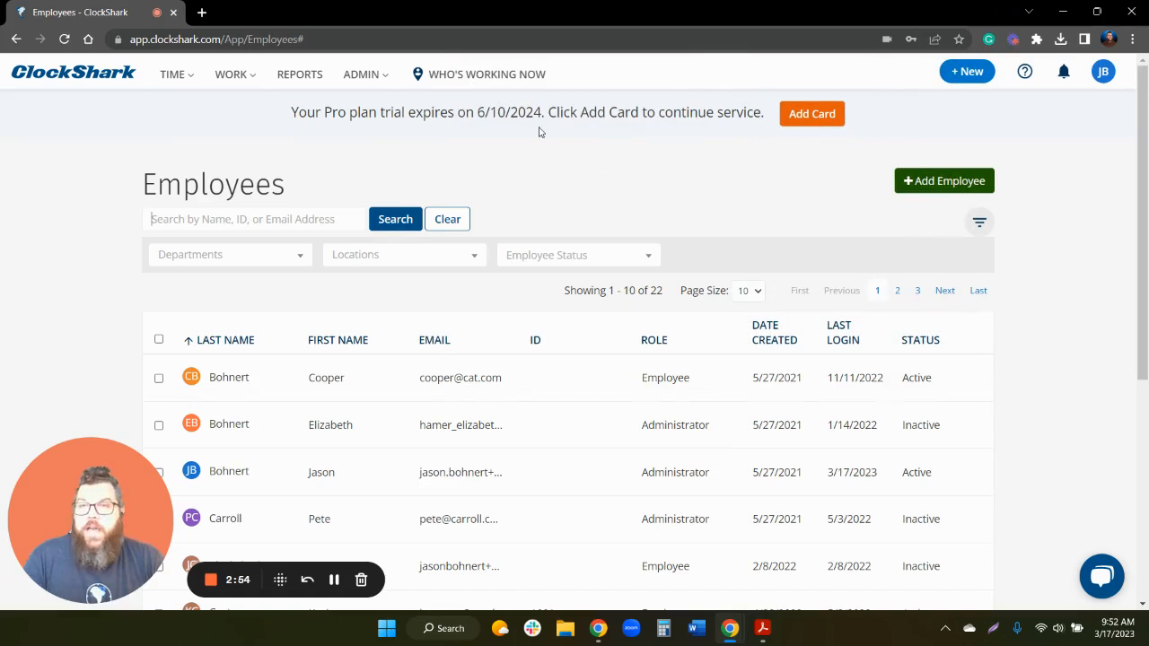
left_click(230, 76)
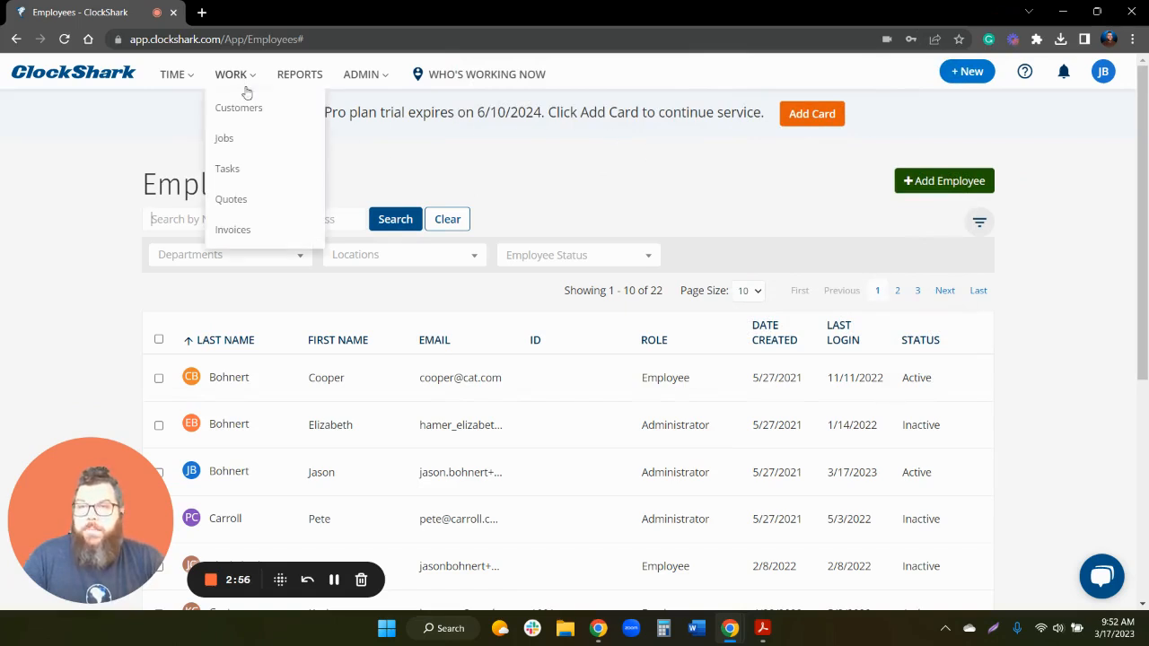
left_click(256, 137)
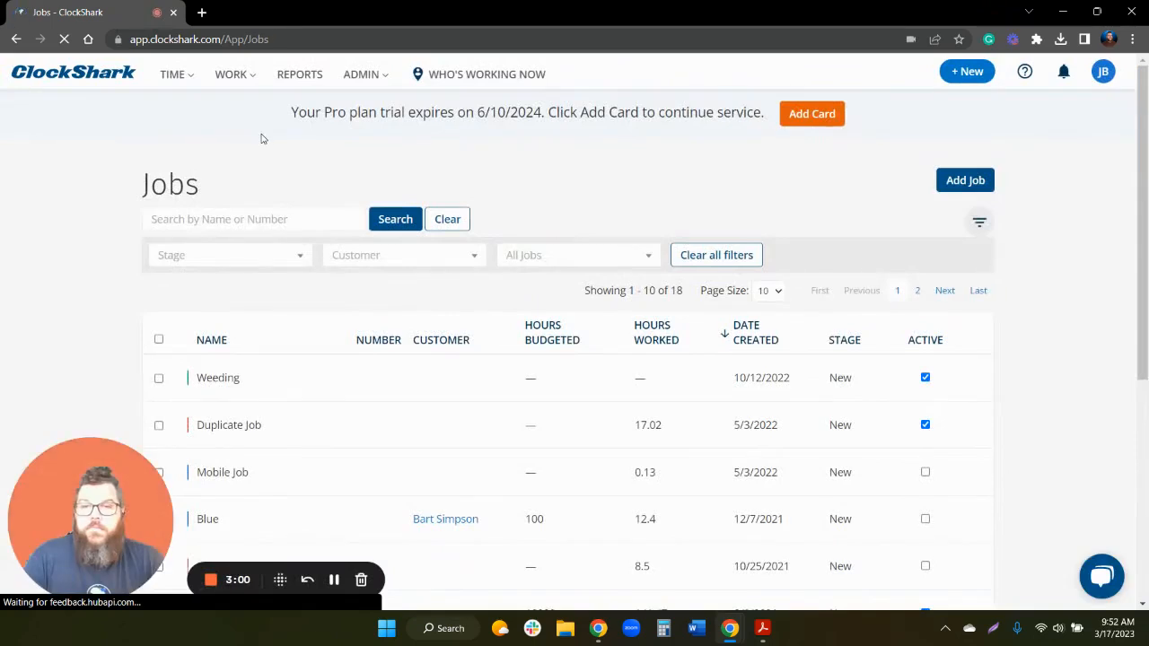
- Start a new job 'Demo Job' with stage New, blue colour, no customer, at 123 Main Street, Chico, CA 95926
left_click(966, 180)
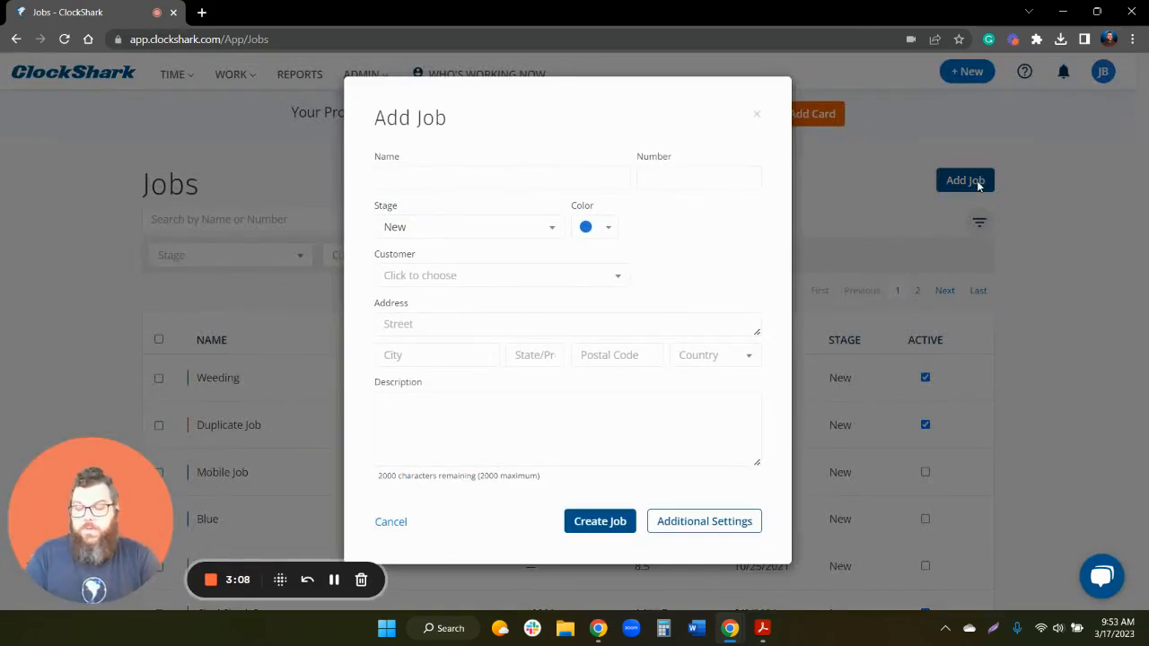
type("Demo ")
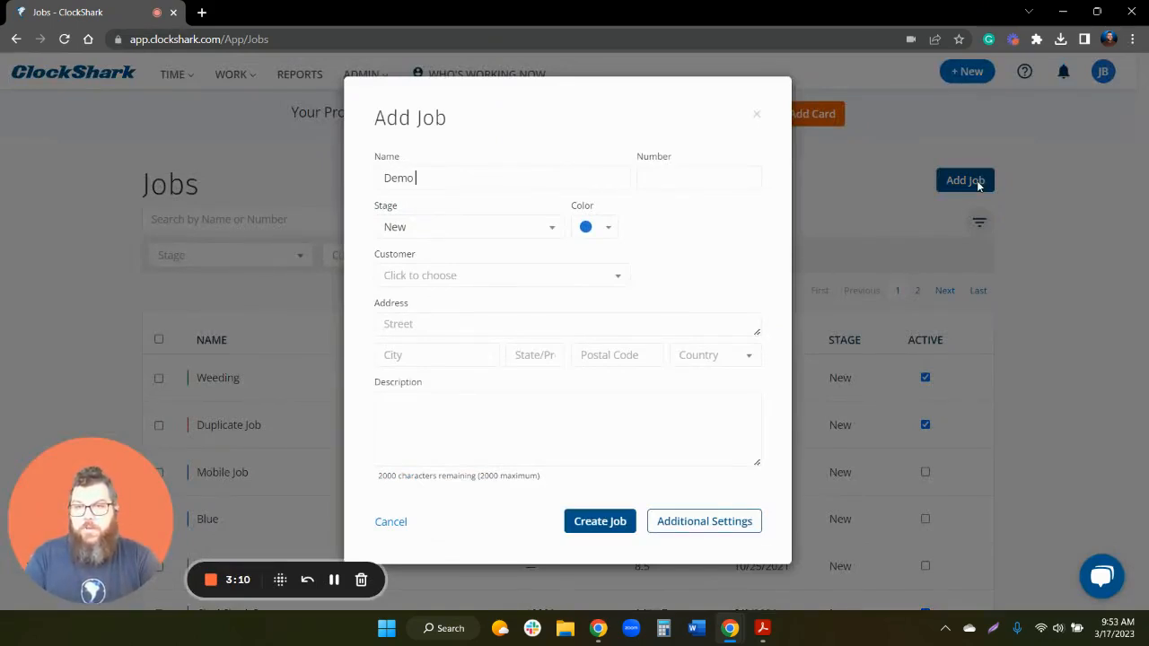
type("Job")
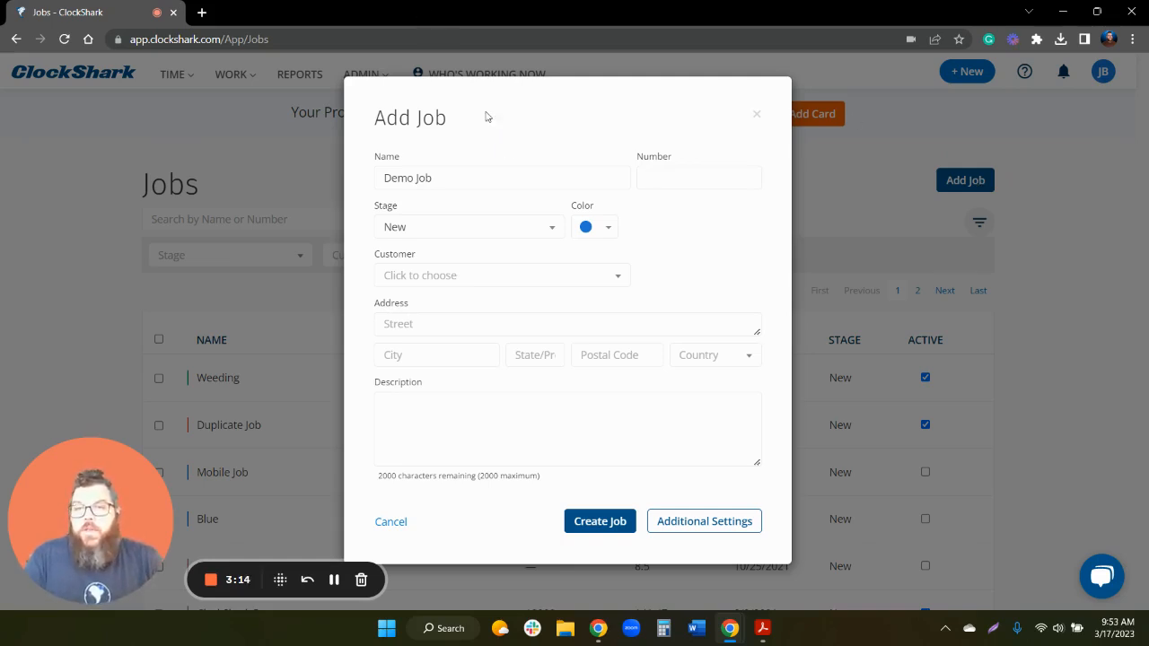
left_click(548, 235)
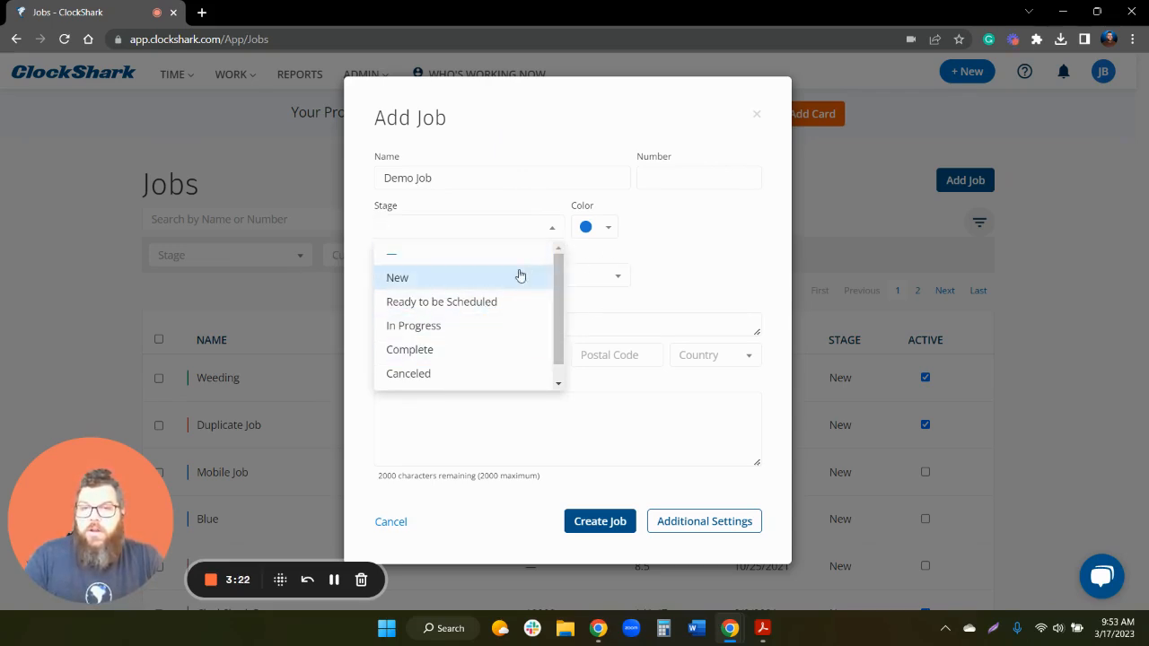
left_click(520, 274)
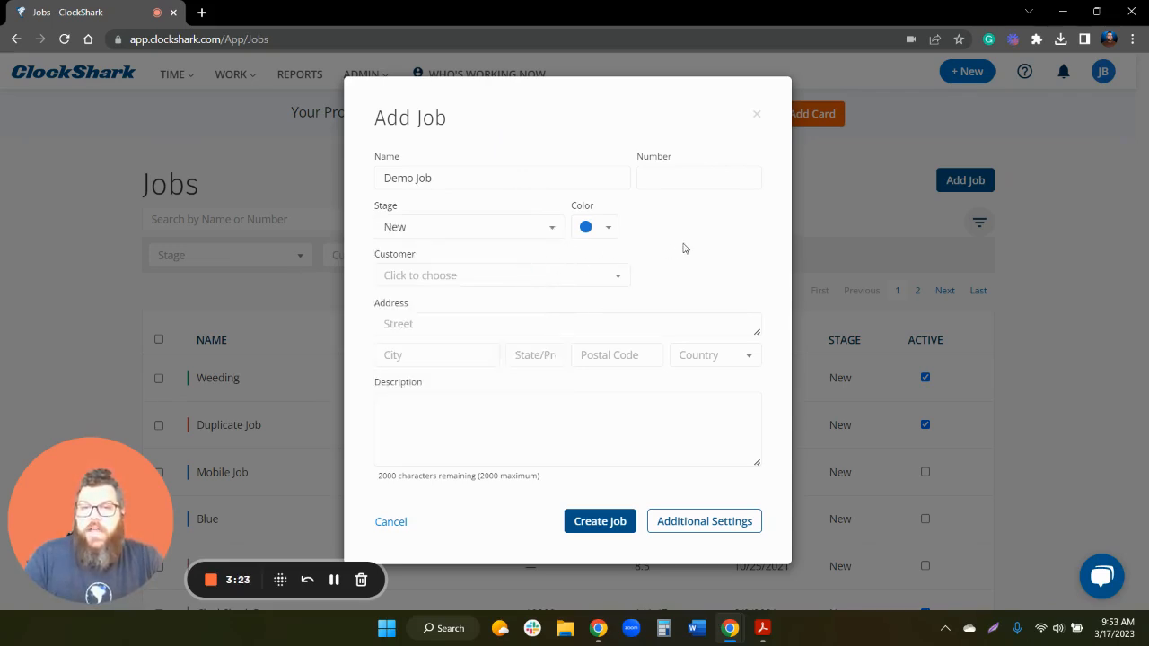
left_click(607, 229)
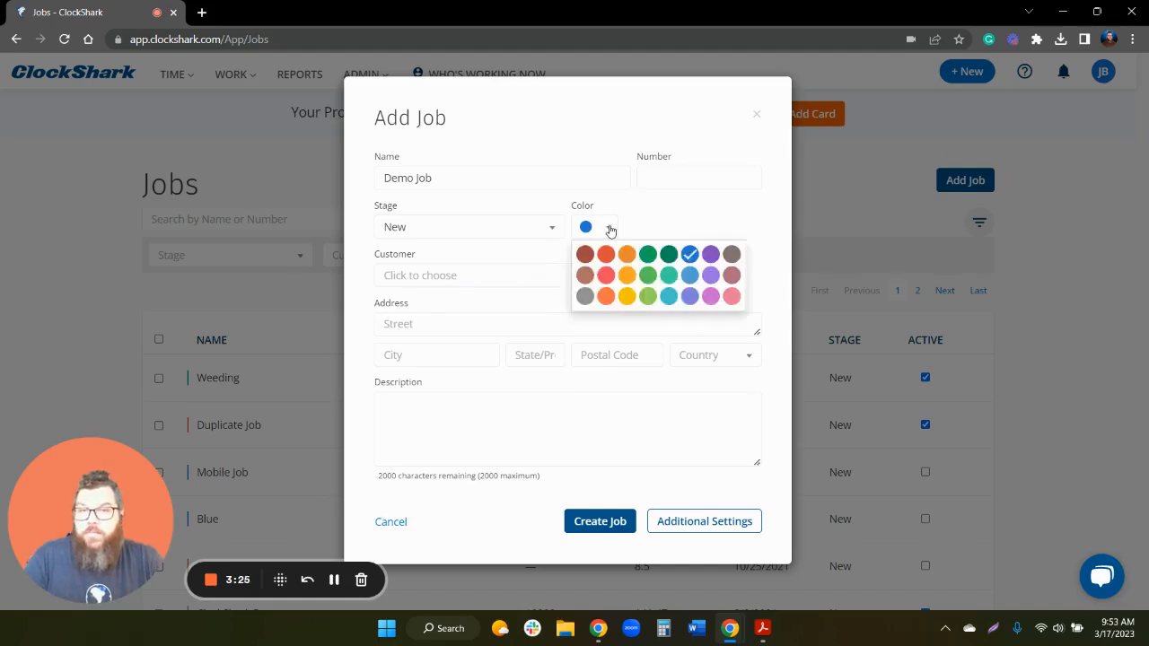
left_click(665, 225)
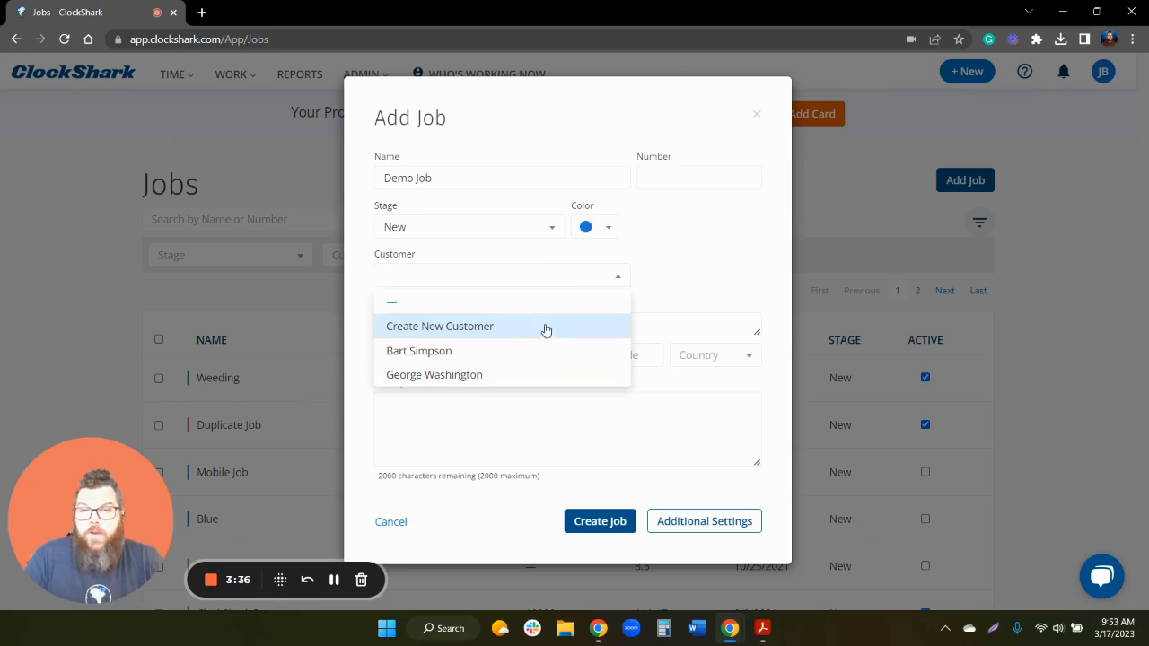
left_click(667, 287)
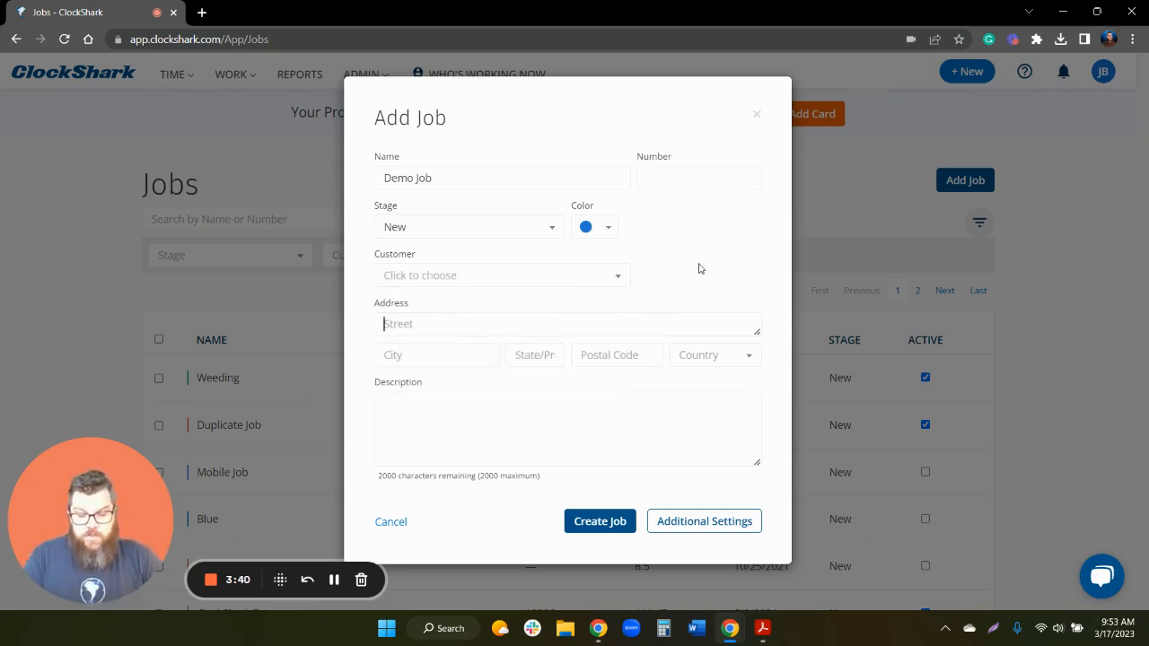
type("123 Mai")
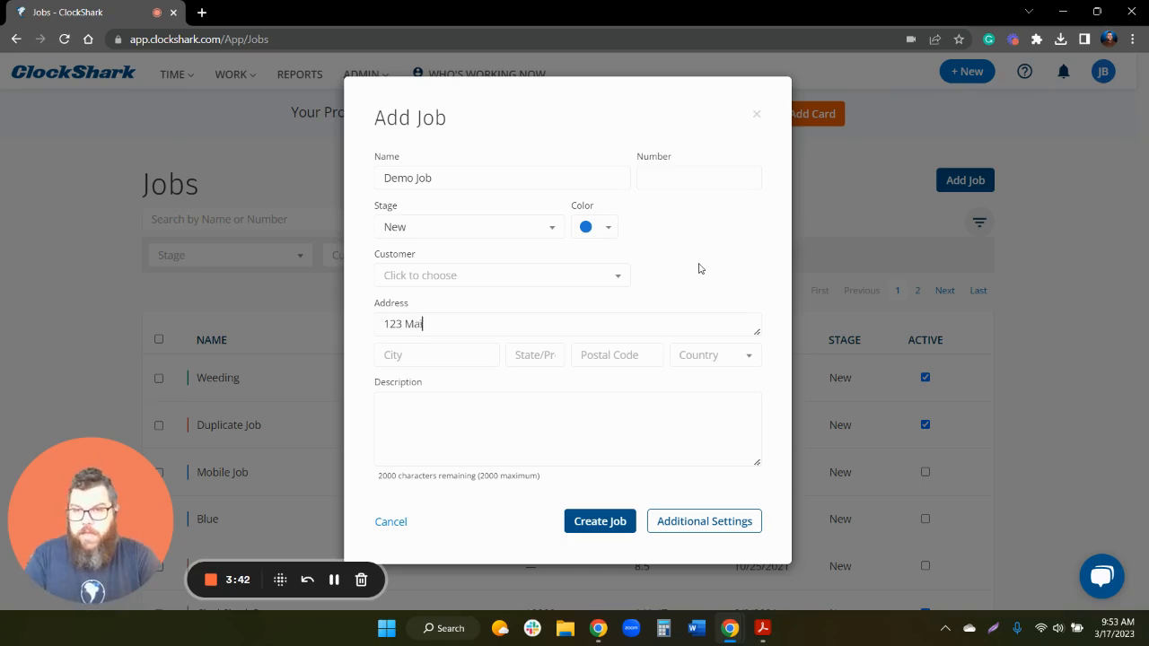
type("n Street")
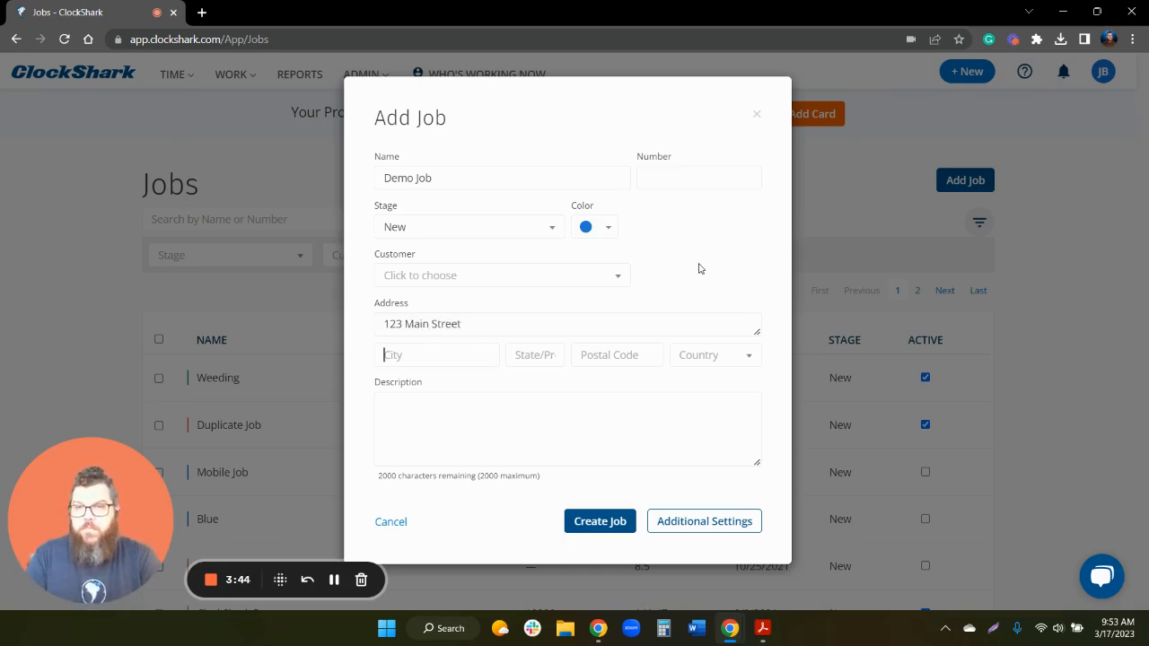
type("Chico")
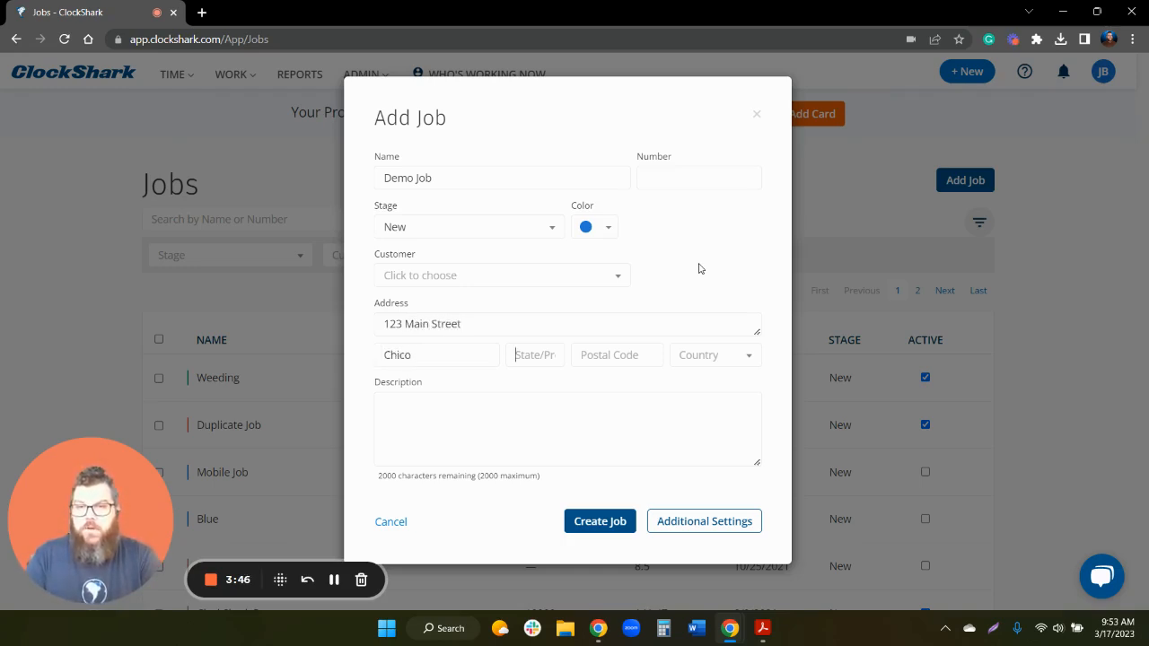
type("CA")
type("95926")
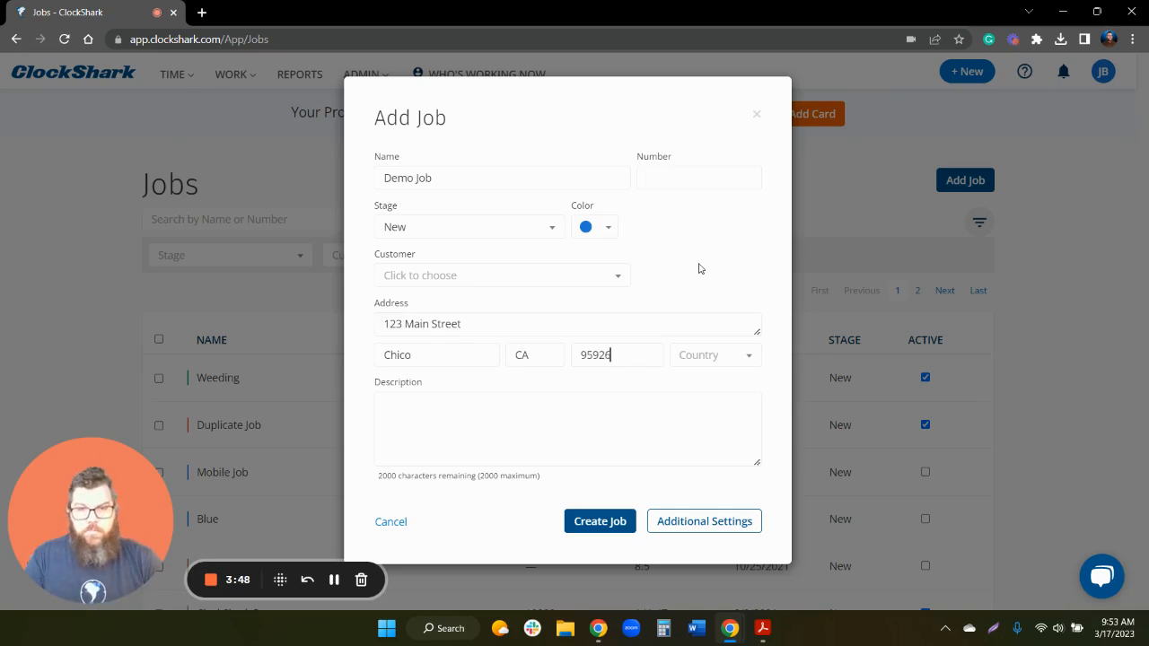
left_click(418, 400)
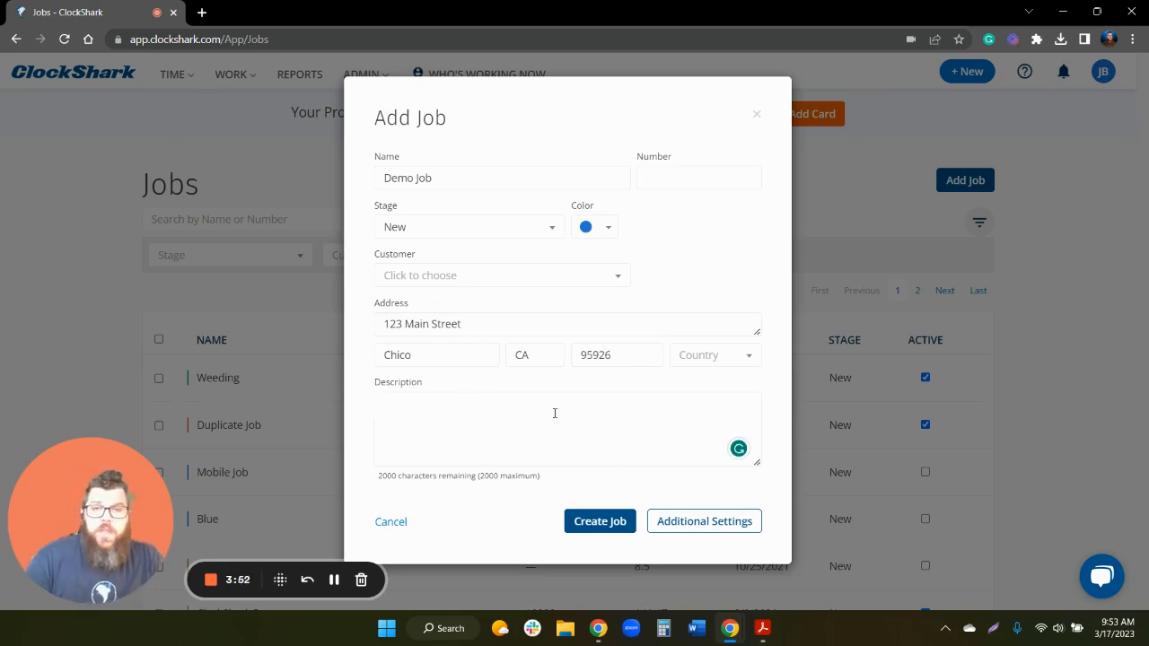
- Save Demo Job and enable its GPSFence in the job Settings dialog
left_click(693, 524)
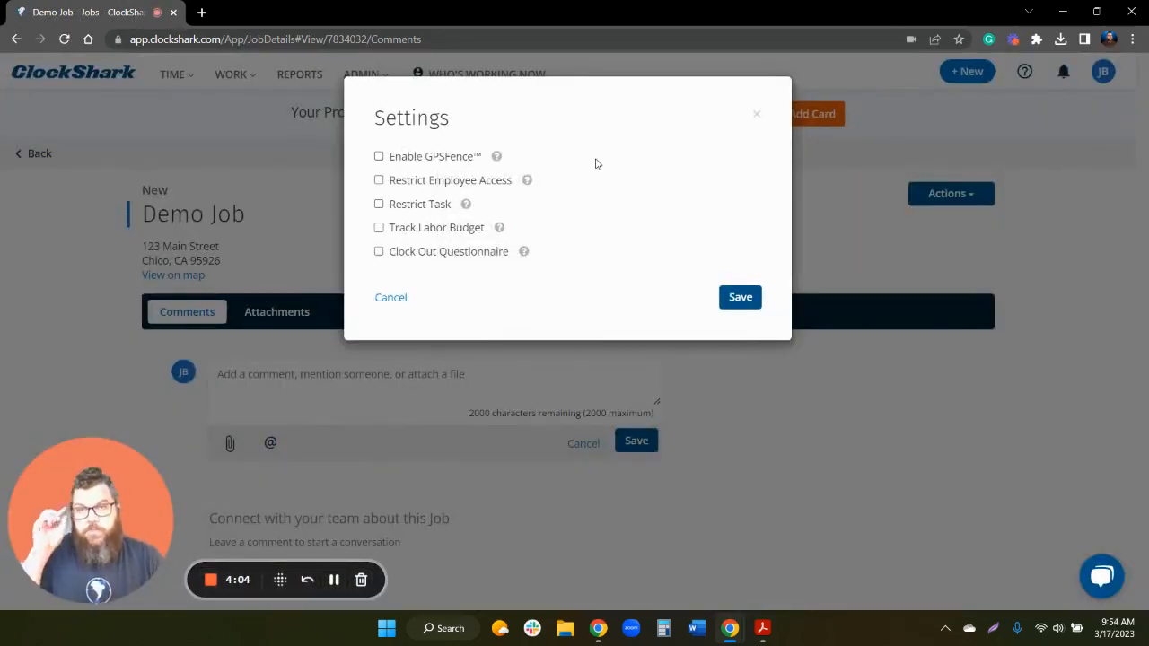
left_click(379, 158)
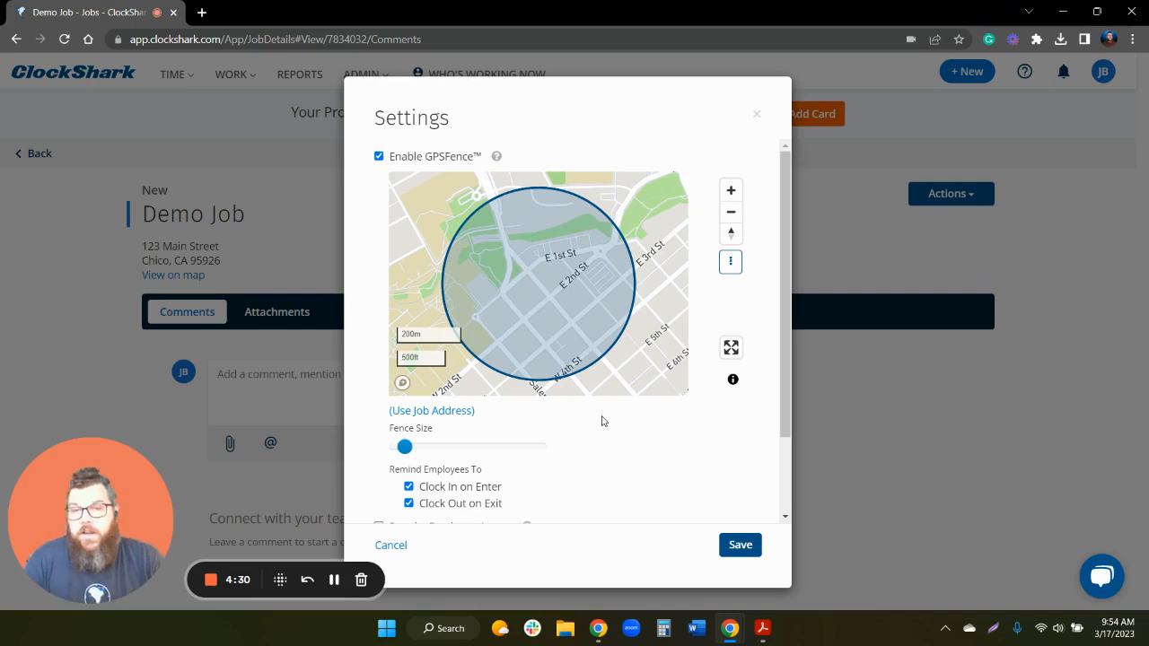
scroll(603, 440, "down", 2)
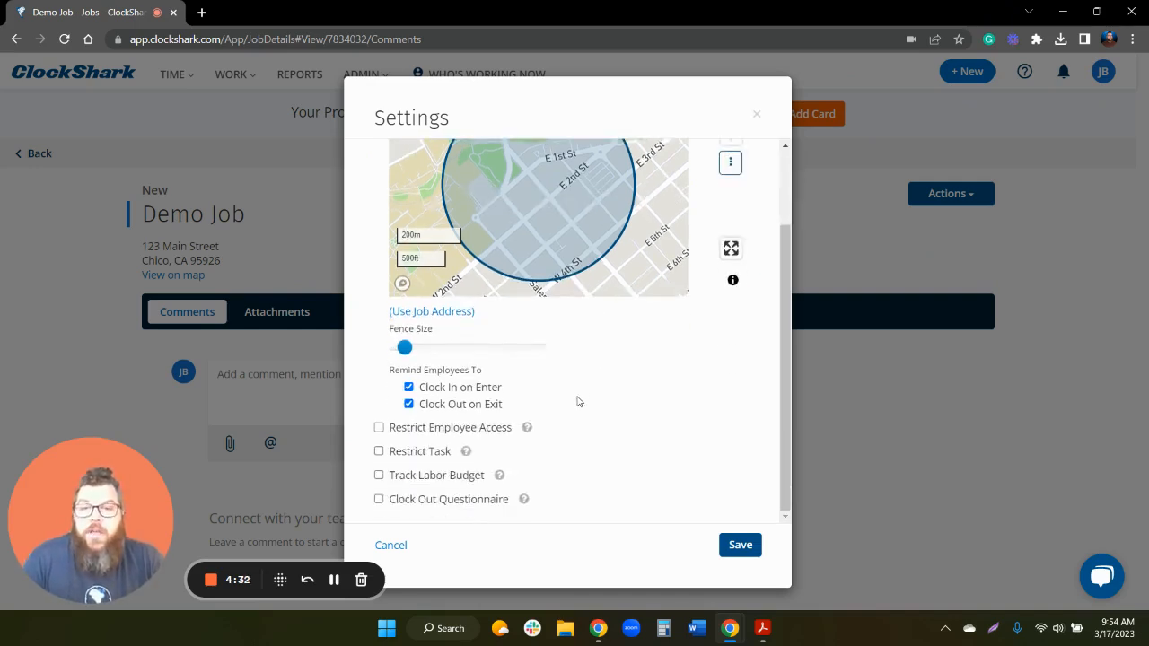
- Turn on Restrict Employee Access, add the new employee to Allow Only, then remove them again
left_click(379, 429)
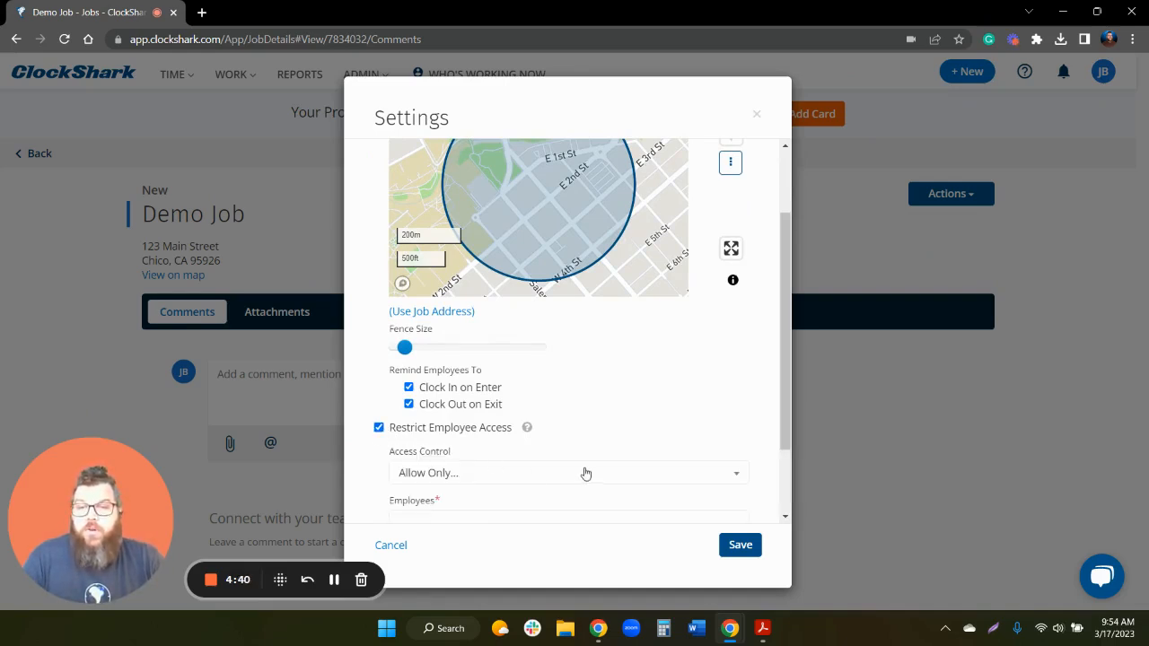
scroll(575, 449, "down", 1)
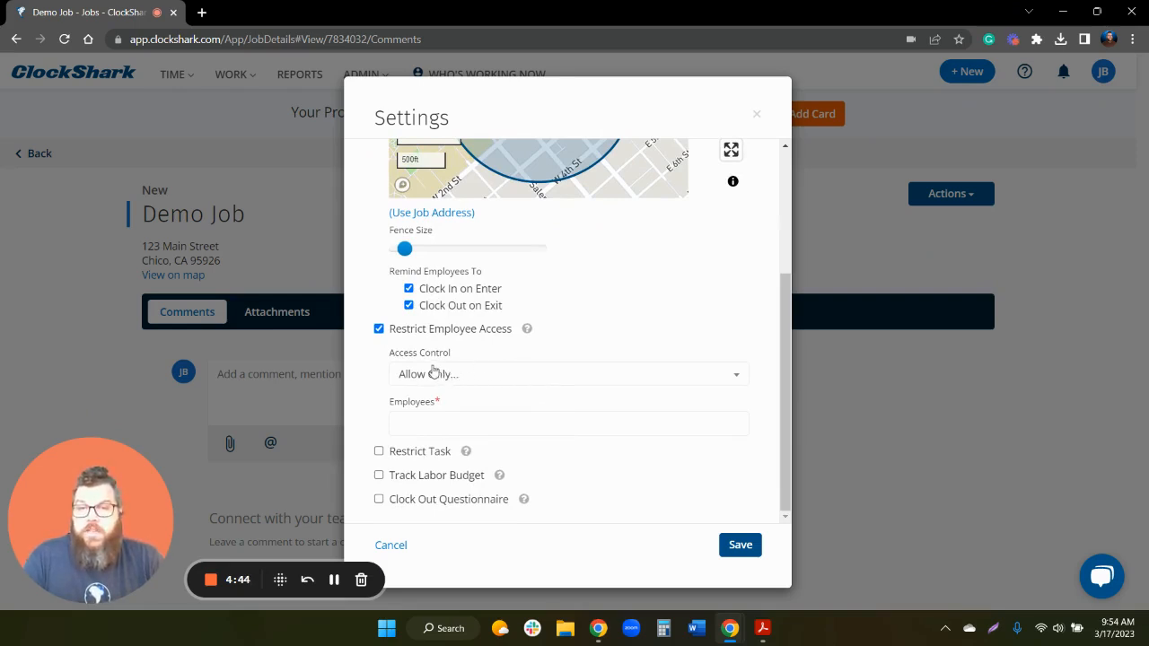
left_click(498, 419)
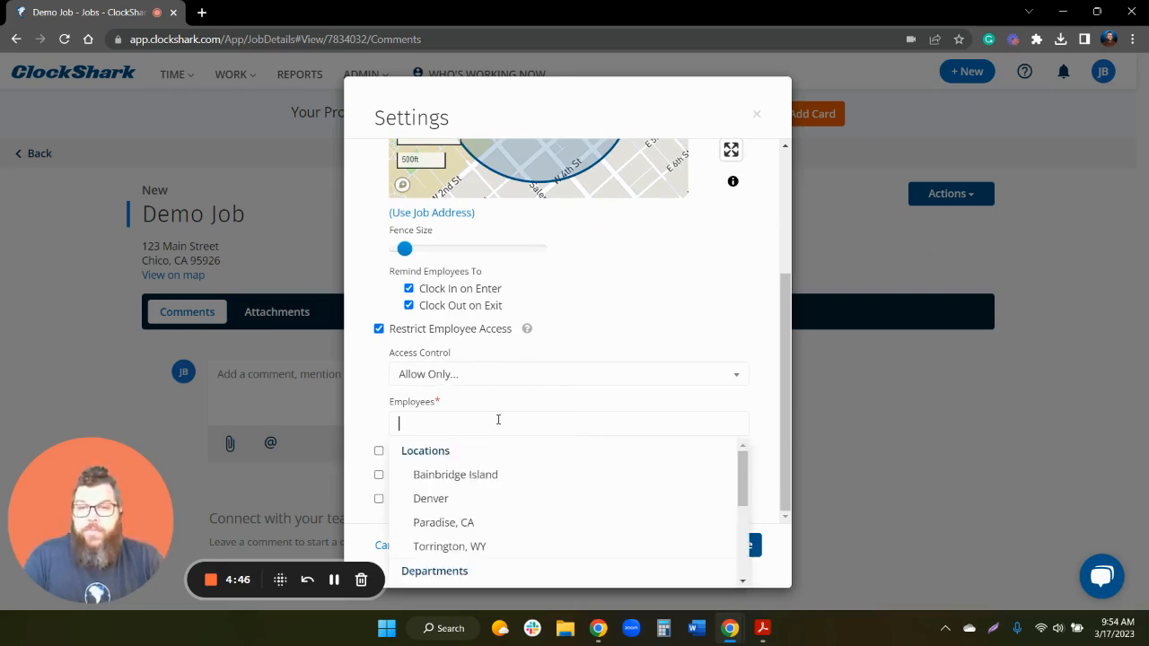
type("jason")
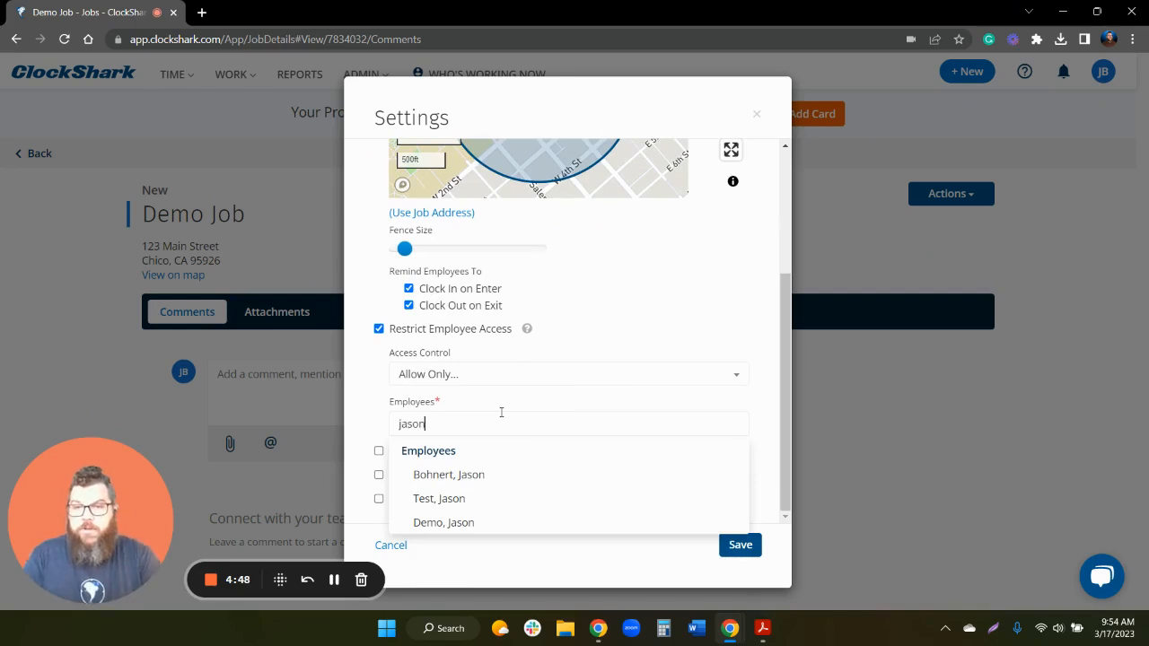
left_click(511, 474)
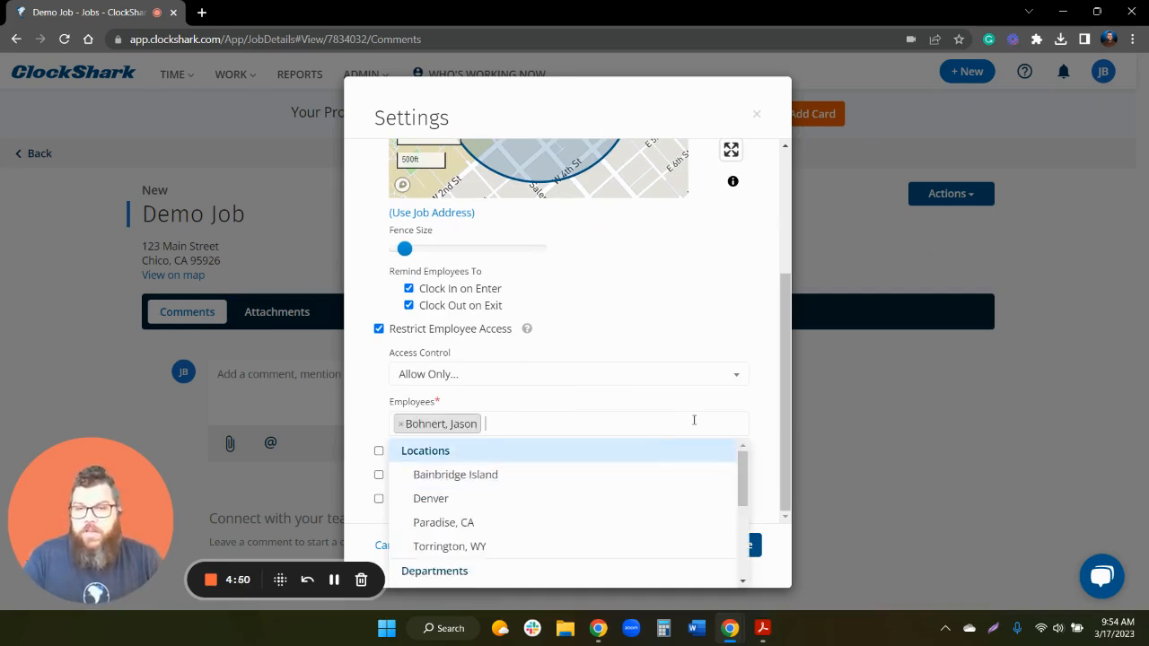
left_click(737, 343)
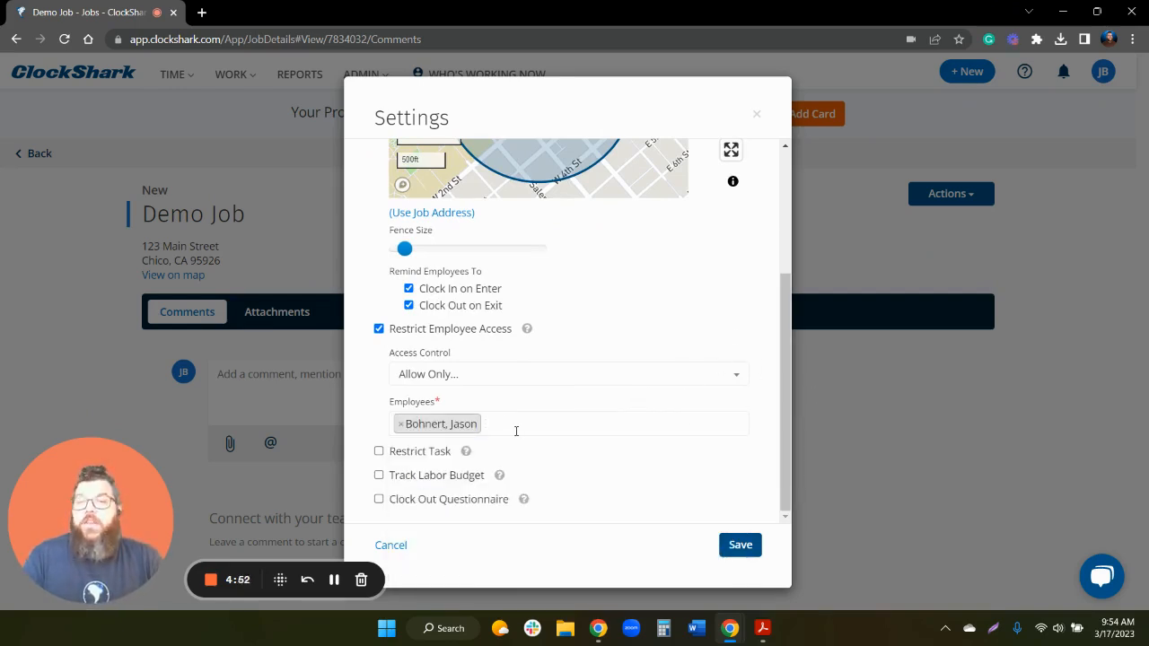
left_click(405, 429)
left_click(379, 328)
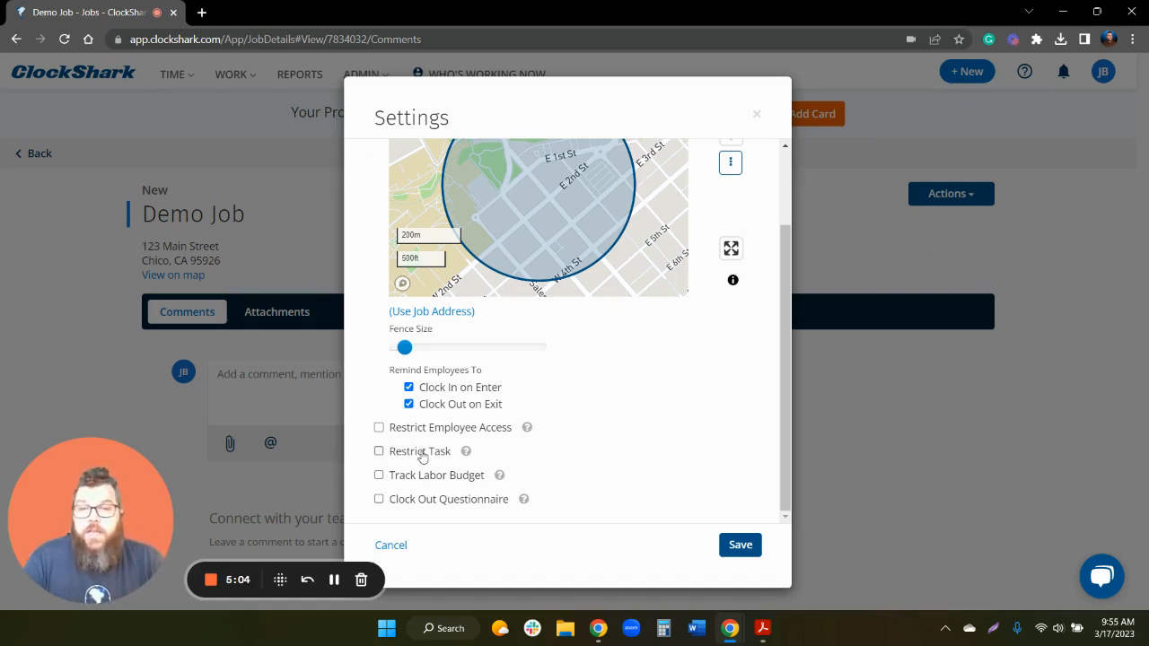
left_click(379, 451)
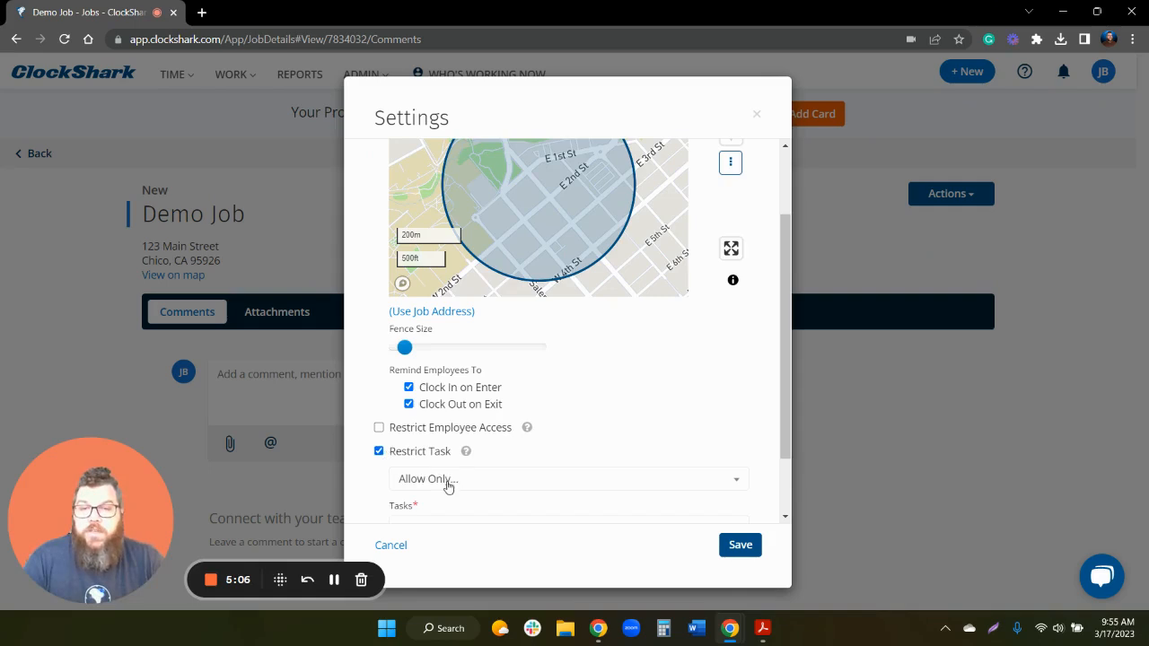
scroll(440, 449, "down", 1)
left_click(441, 442)
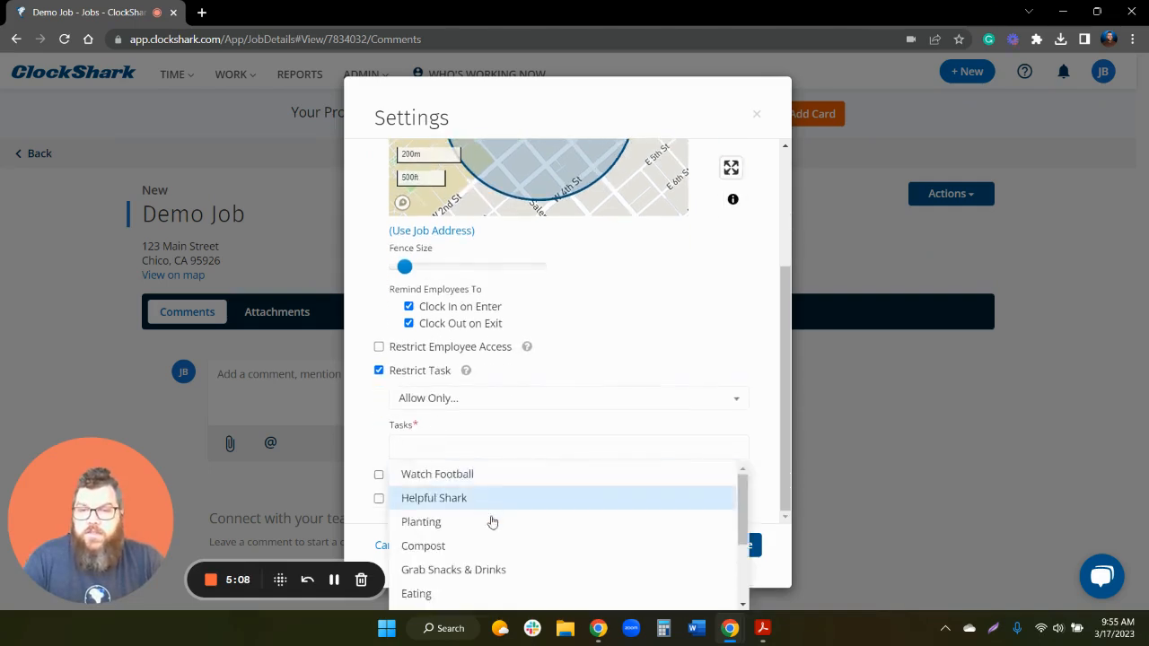
left_click(363, 399)
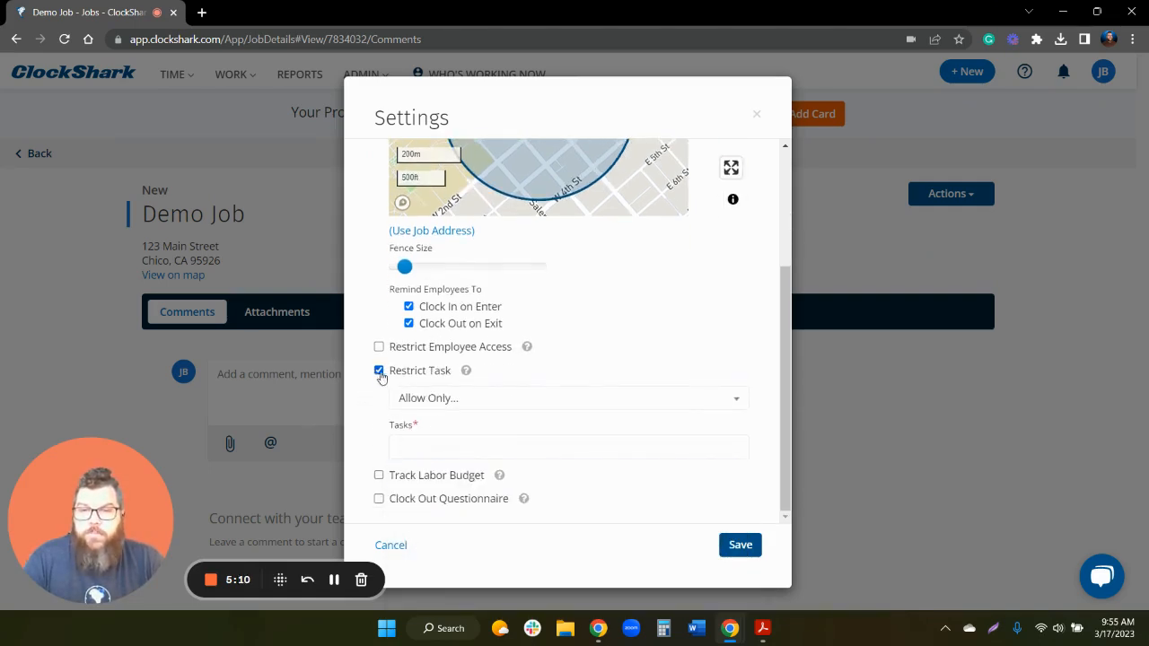
left_click(379, 371)
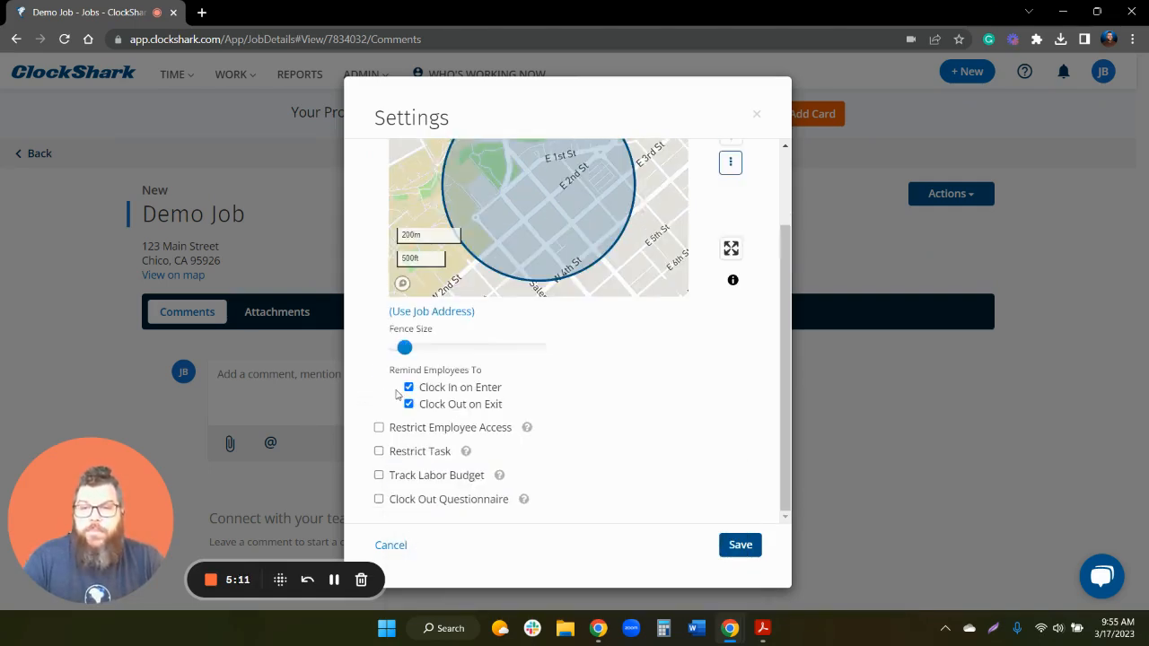
left_click(379, 475)
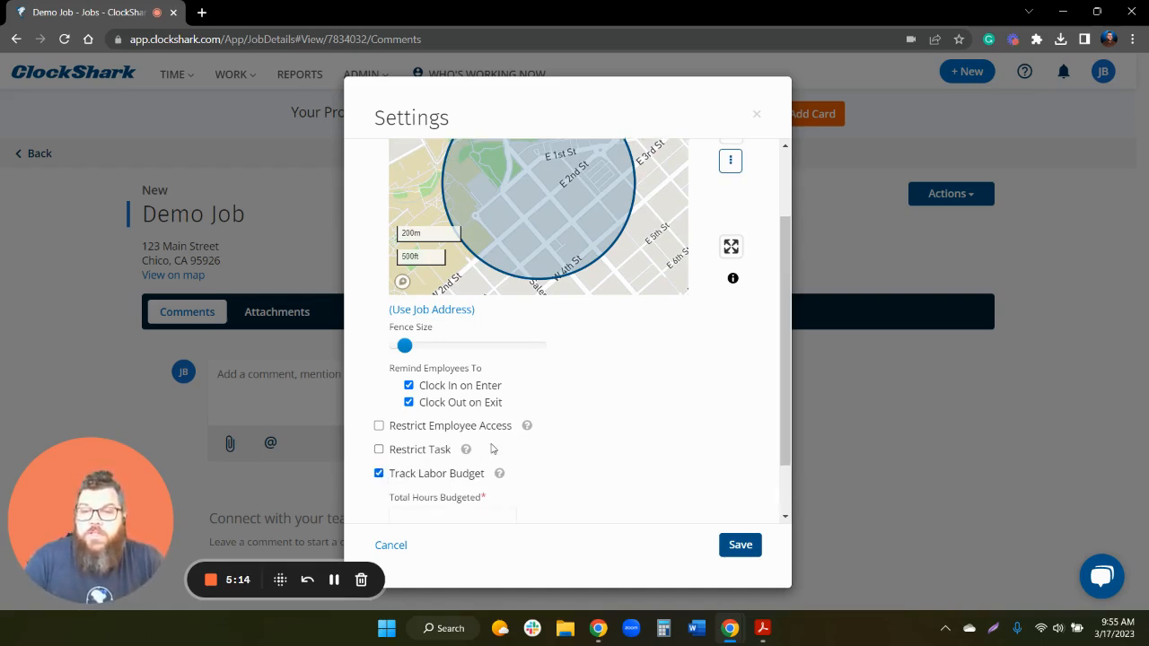
scroll(490, 445, "down", 1)
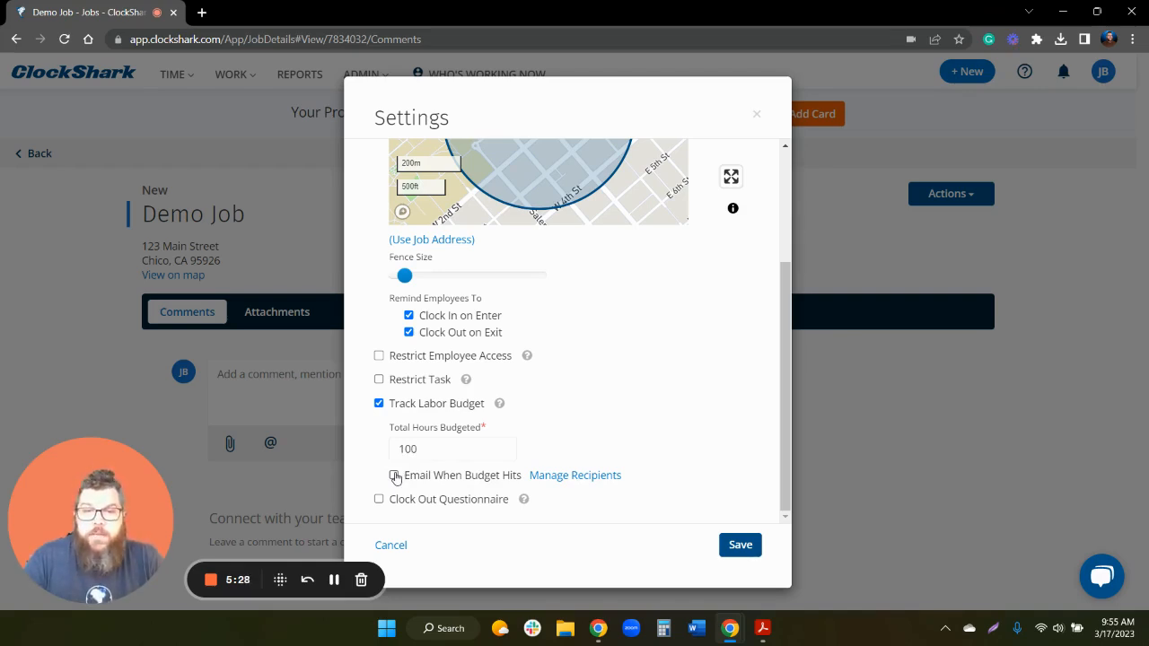
left_click(395, 477)
scroll(536, 443, "down", 1)
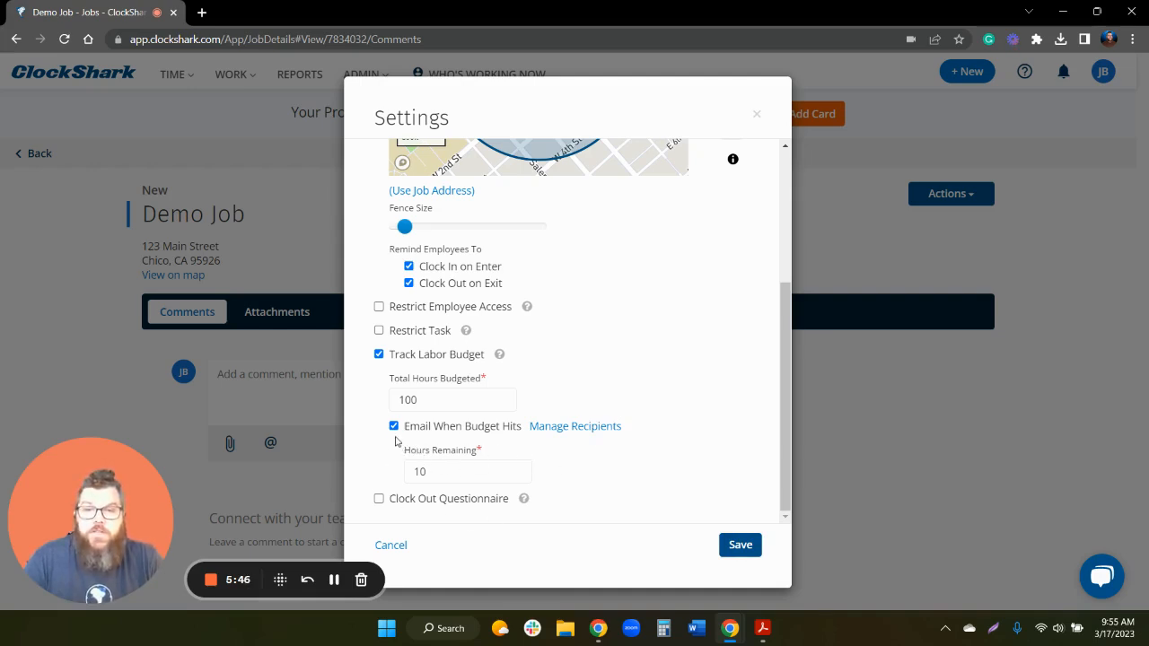
- Turn labor budget tracking off, save Demo Job's settings, and go to Work > Tasks
left_click(379, 355)
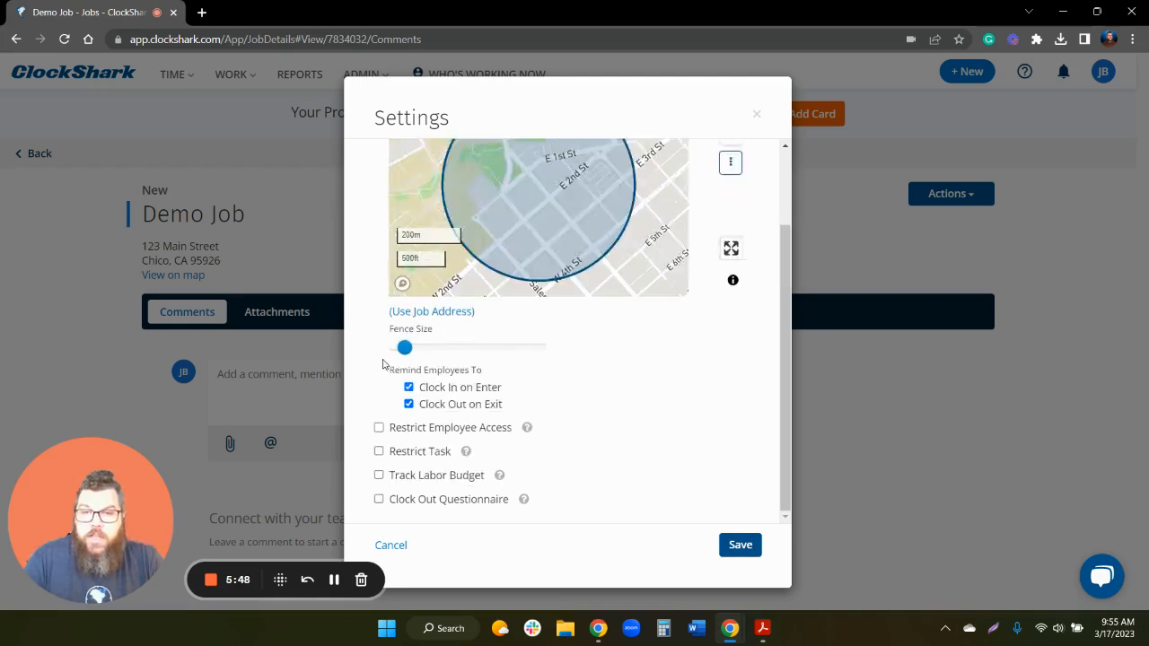
left_click(743, 546)
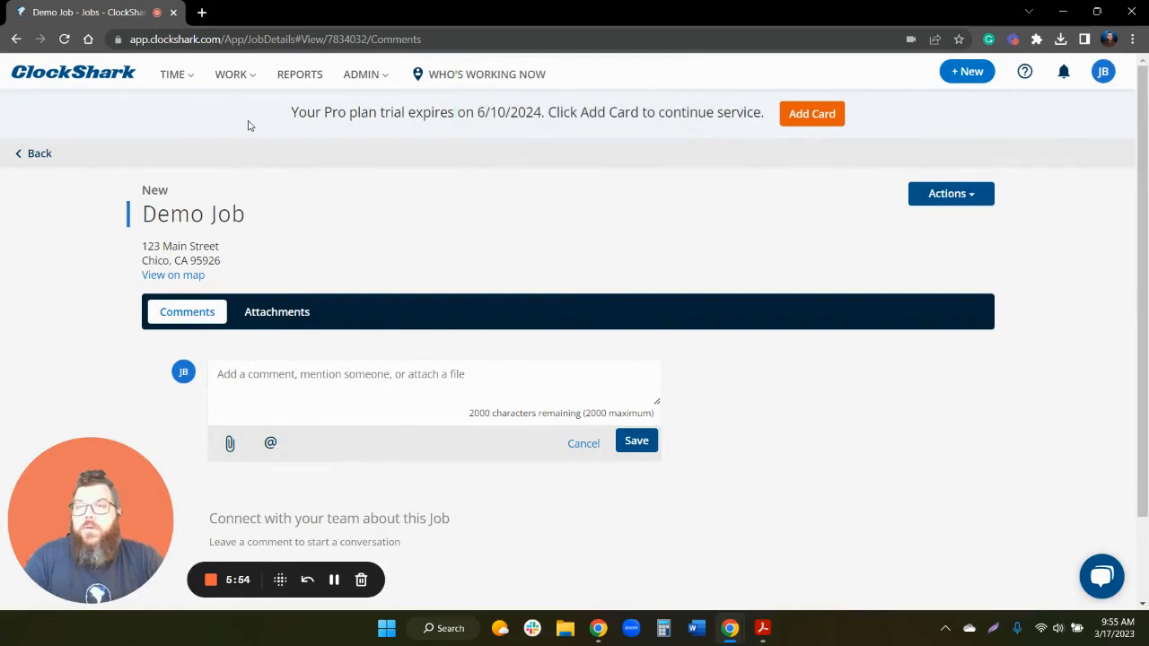
left_click(230, 74)
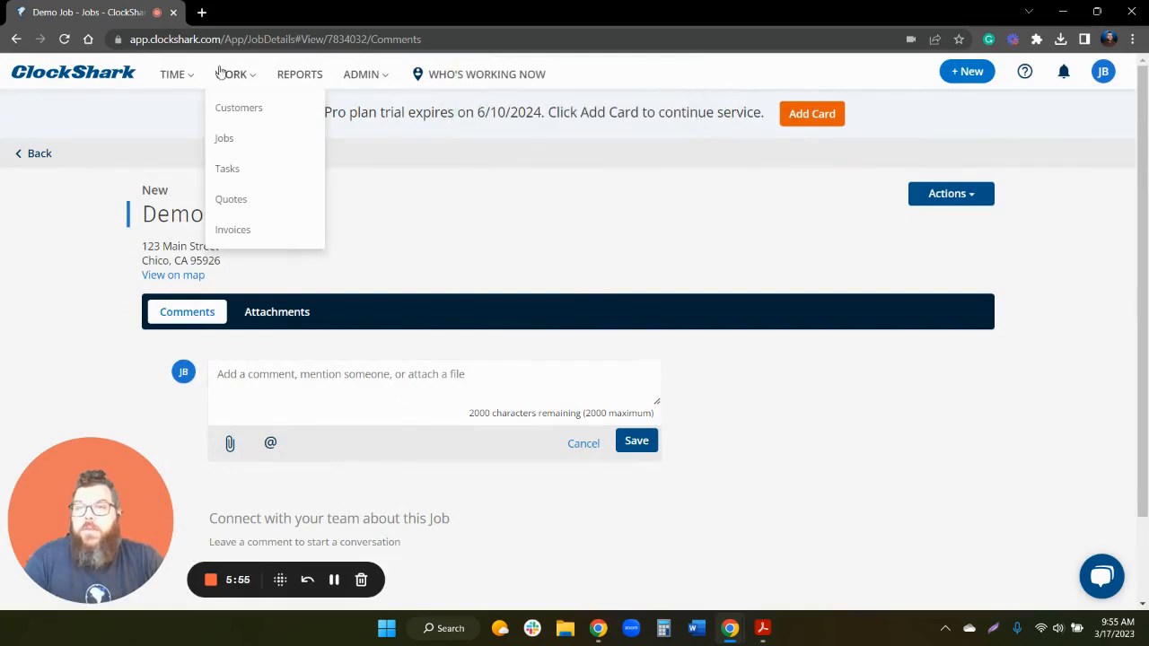
left_click(264, 168)
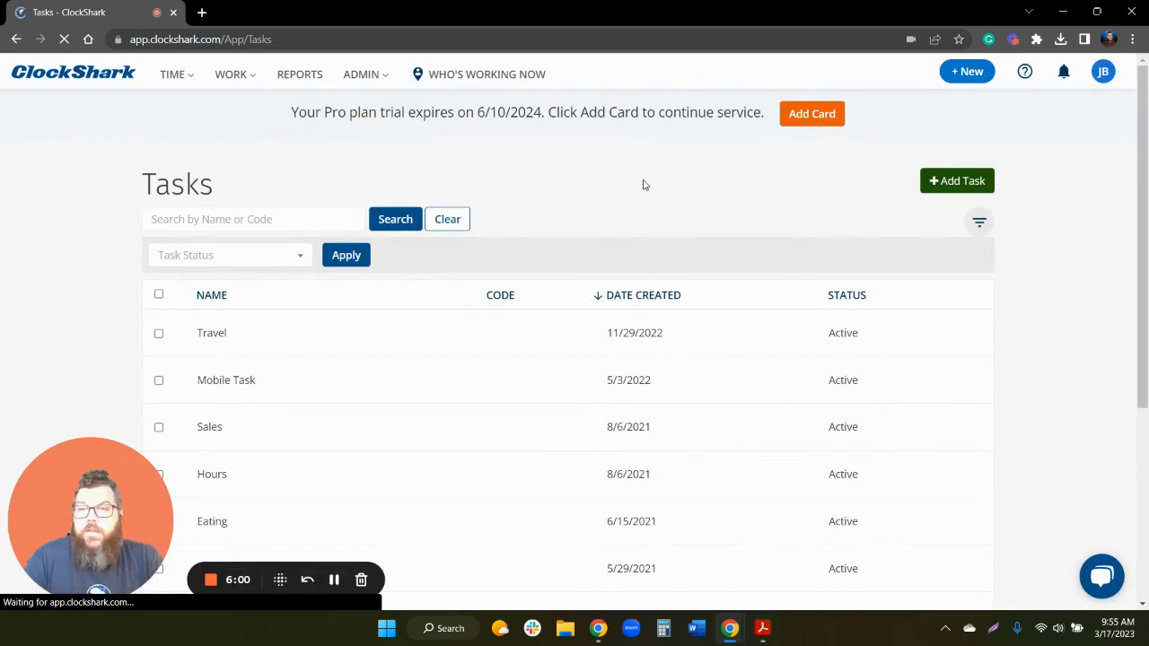
- Name the new task 'Demo Task' and set its access control back to Allow Everyone
left_click(984, 185)
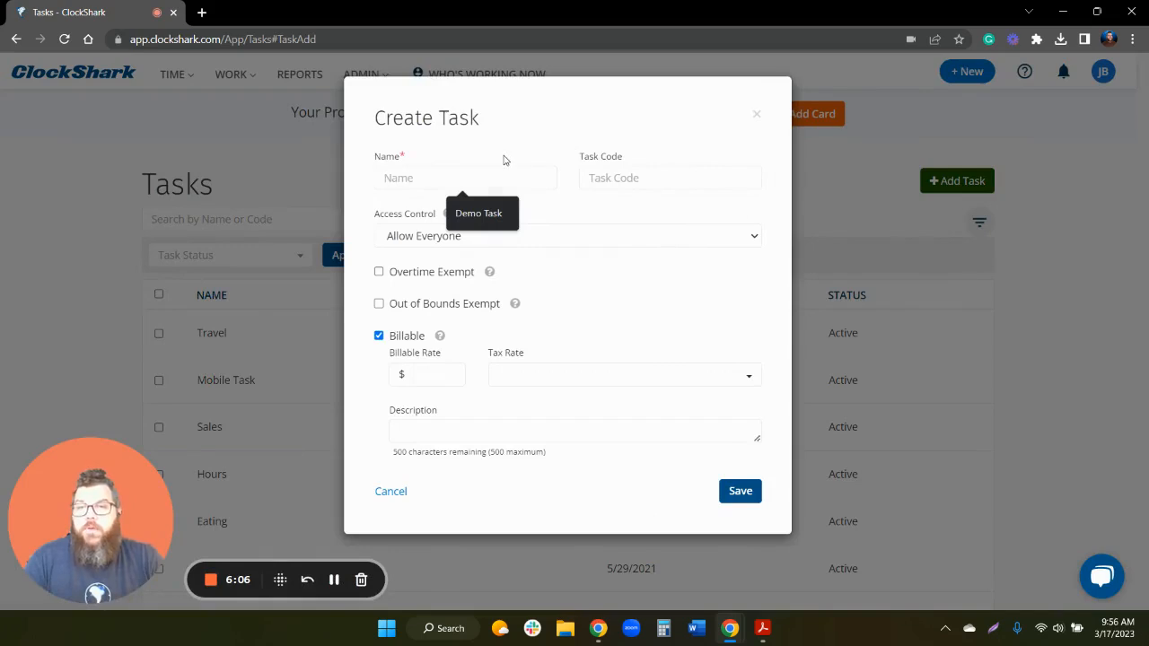
type("Demo T")
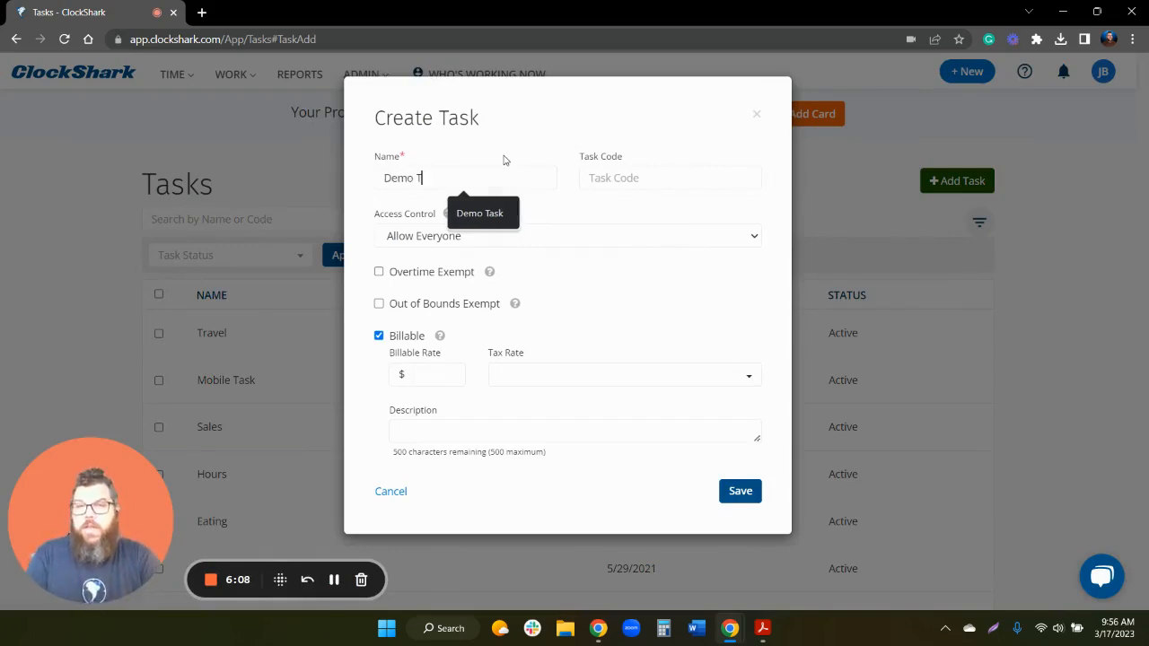
type("ask")
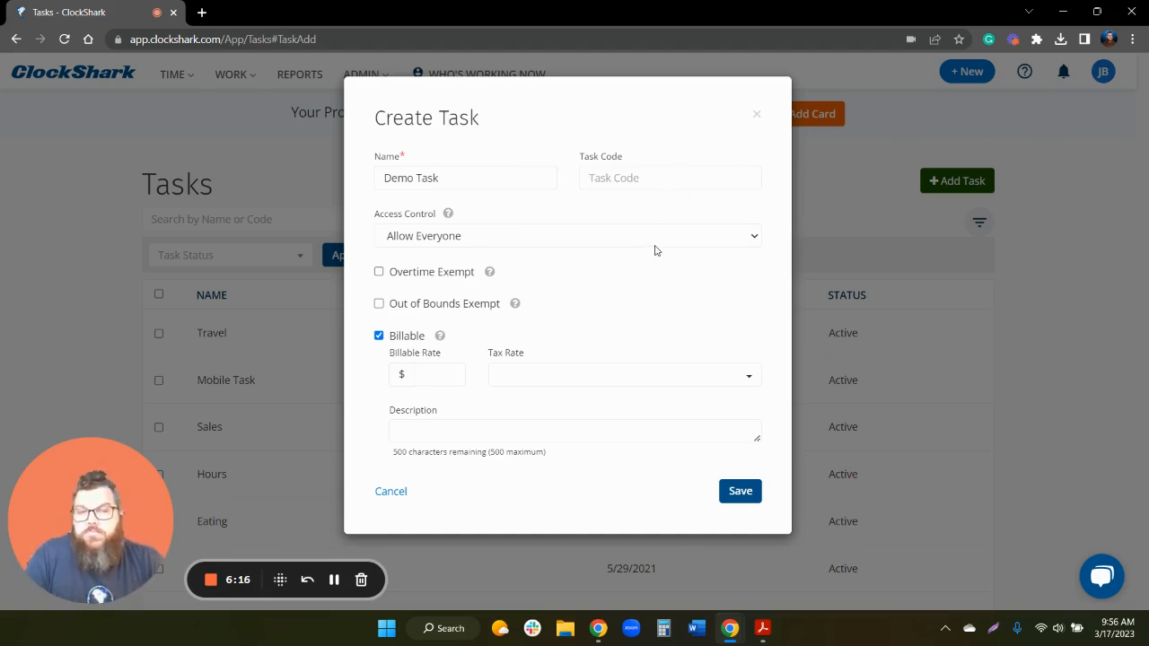
left_click(621, 244)
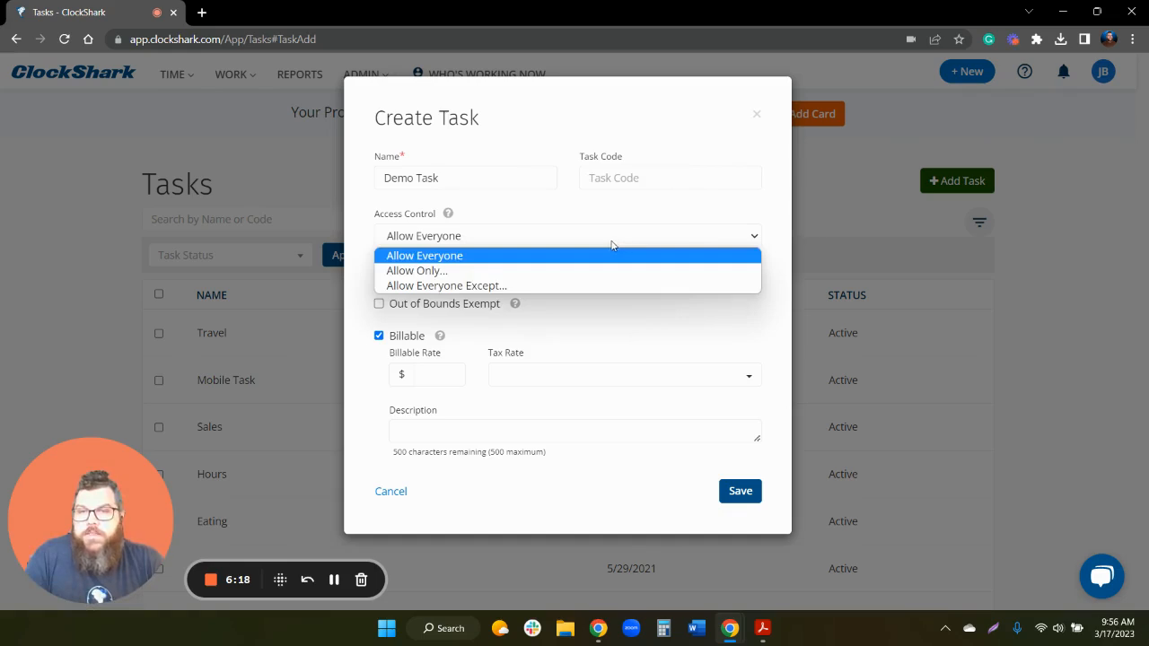
left_click(580, 272)
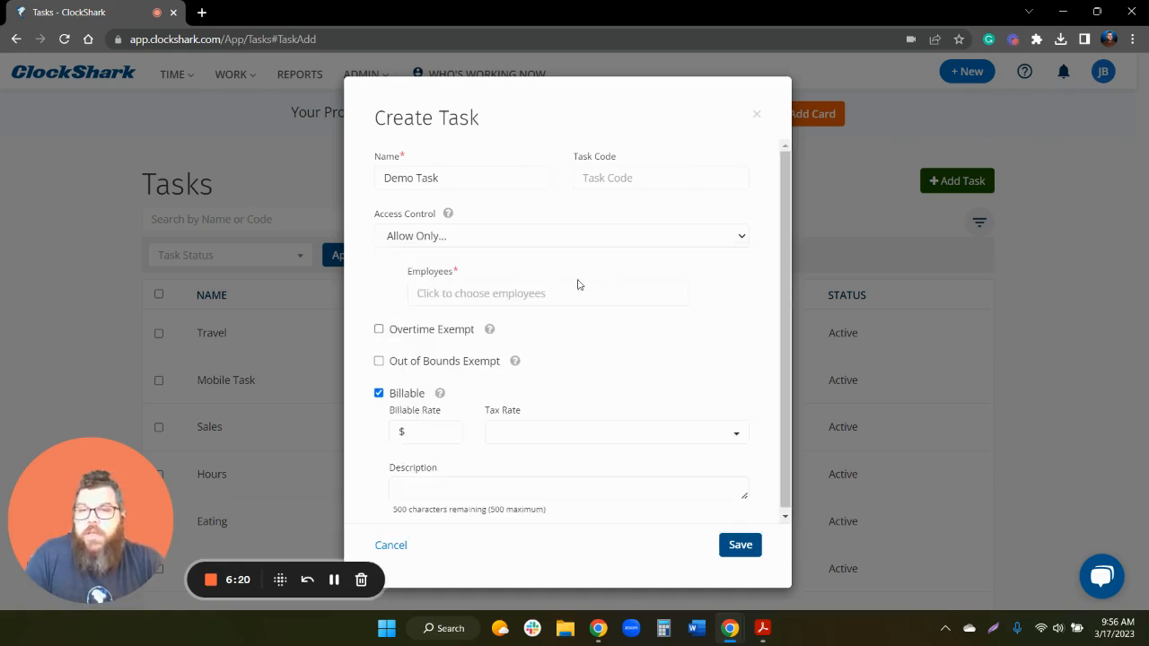
left_click(591, 286)
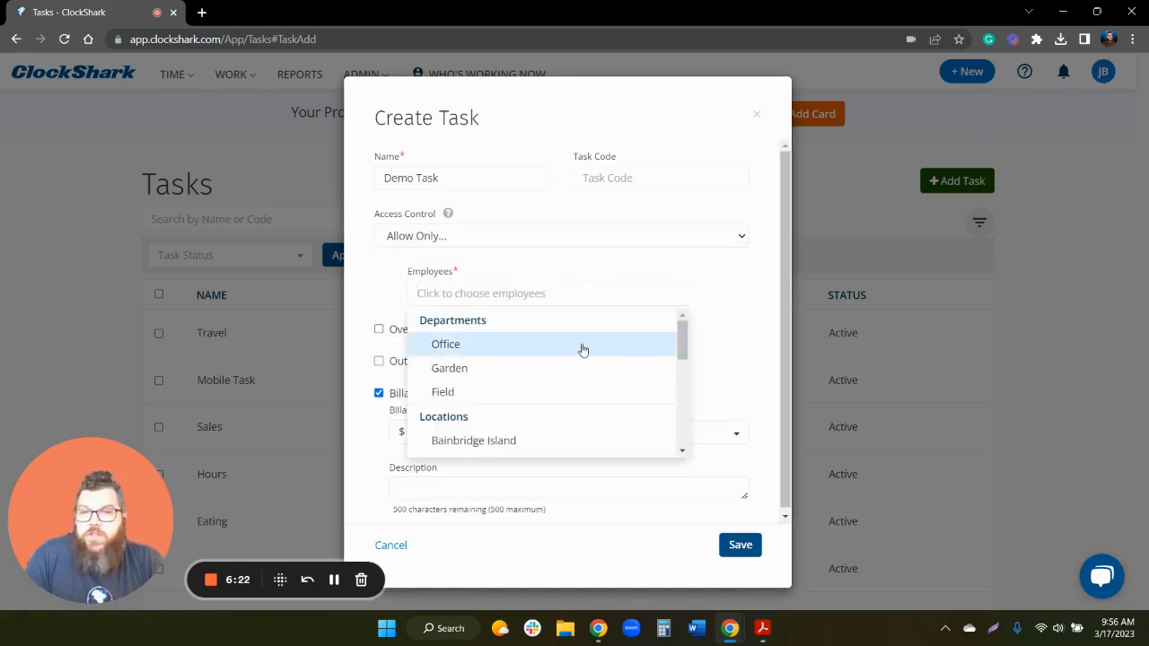
scroll(591, 364, "down", 3)
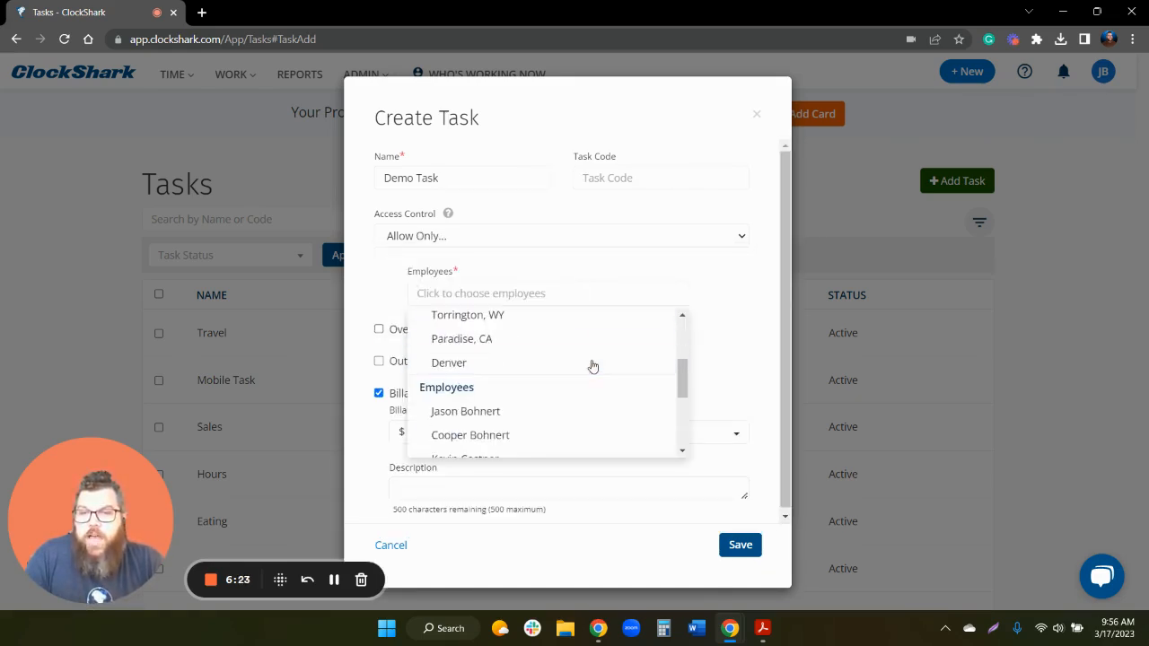
left_click(565, 413)
left_click(682, 276)
left_click(743, 246)
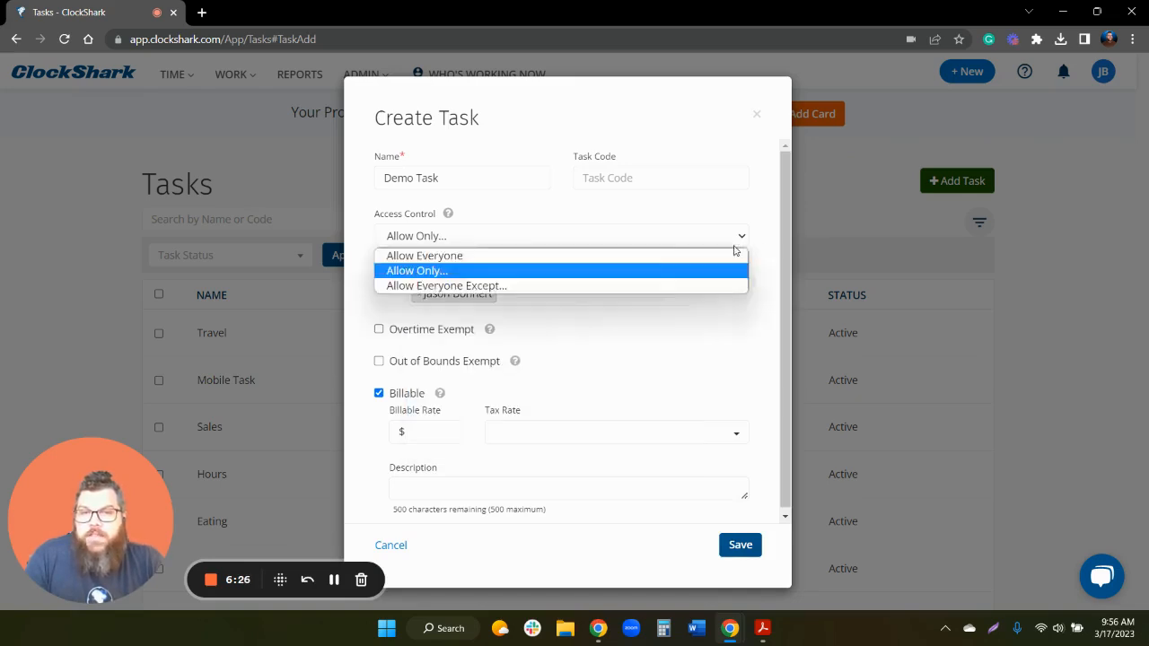
left_click(653, 254)
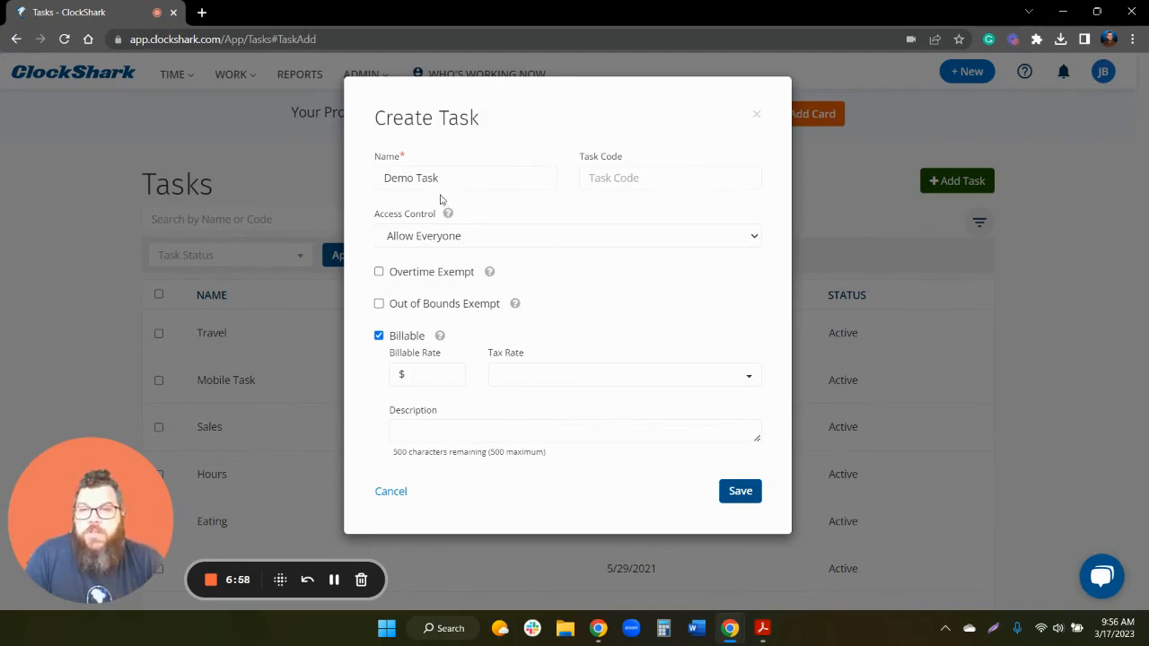
- Save Demo Task and dismiss the task-added confirmation
left_click(741, 494)
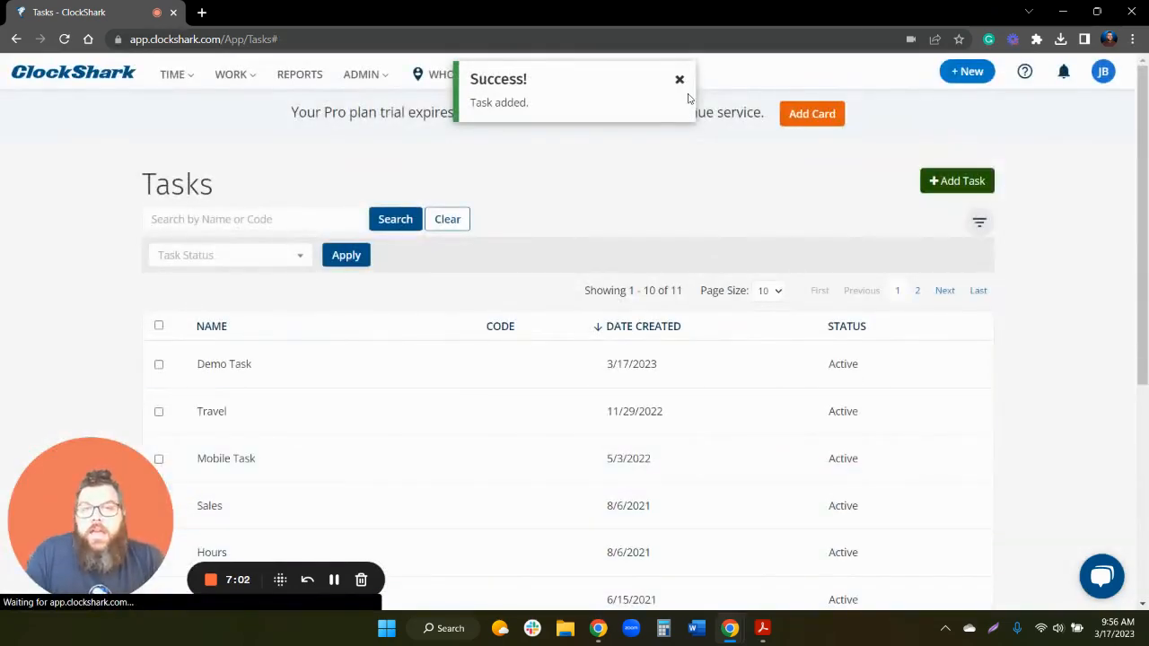
left_click(680, 79)
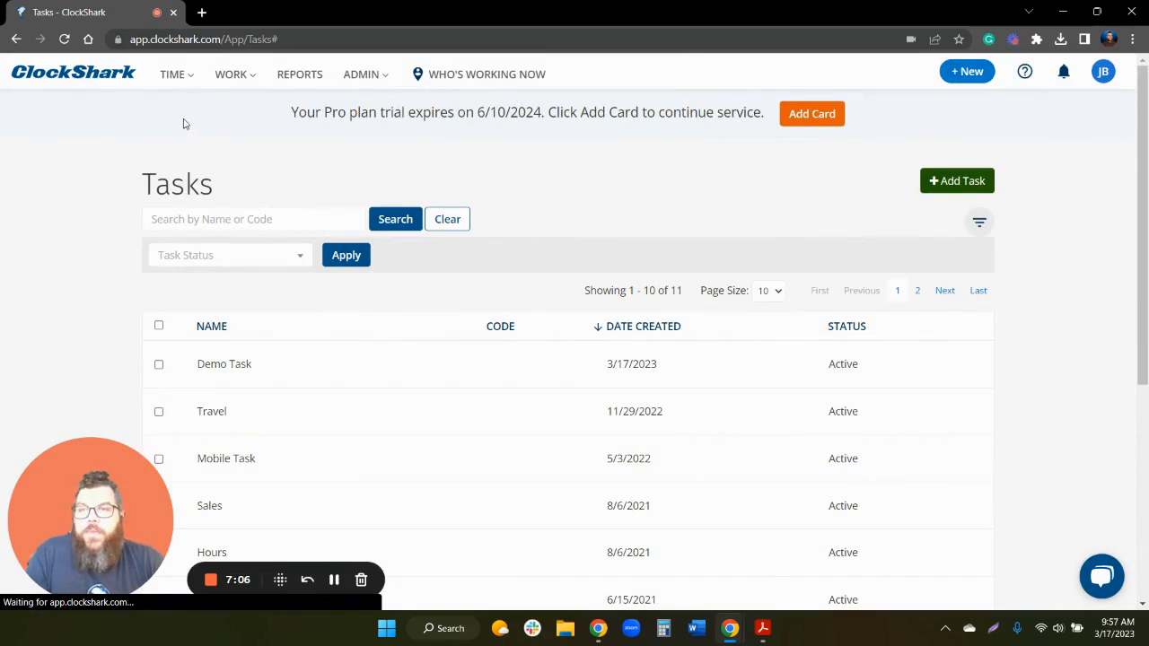
mouse_move(179, 74)
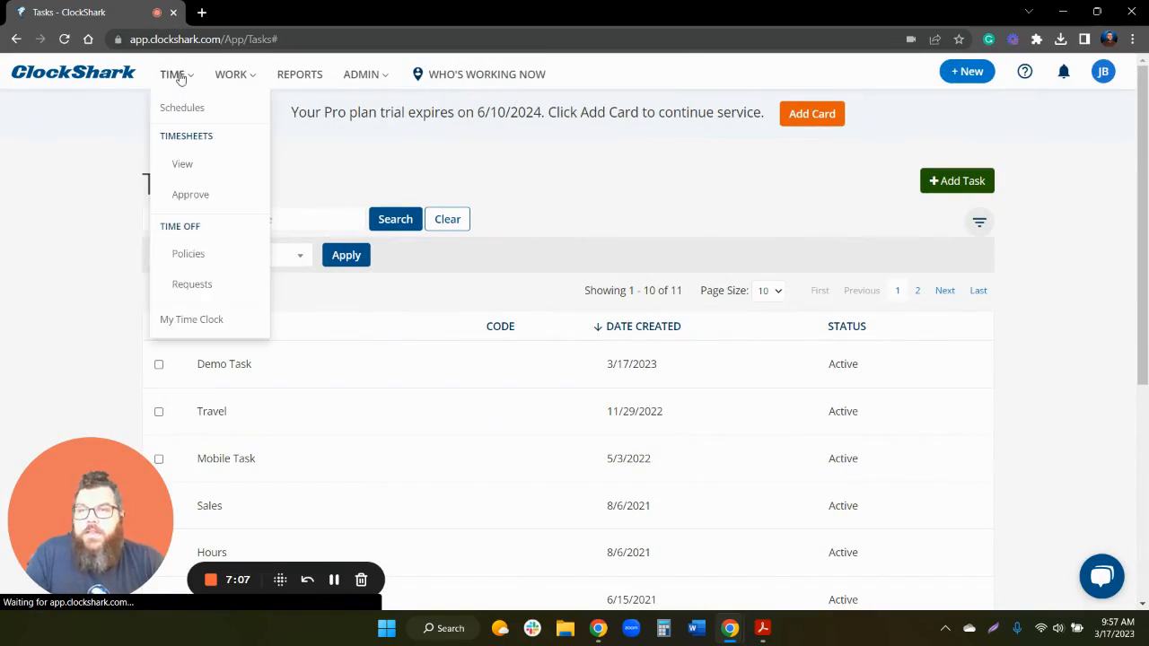
- Change the Sat 3/18 Demo Job shift's stage to Ready to be Scheduled
left_click(207, 115)
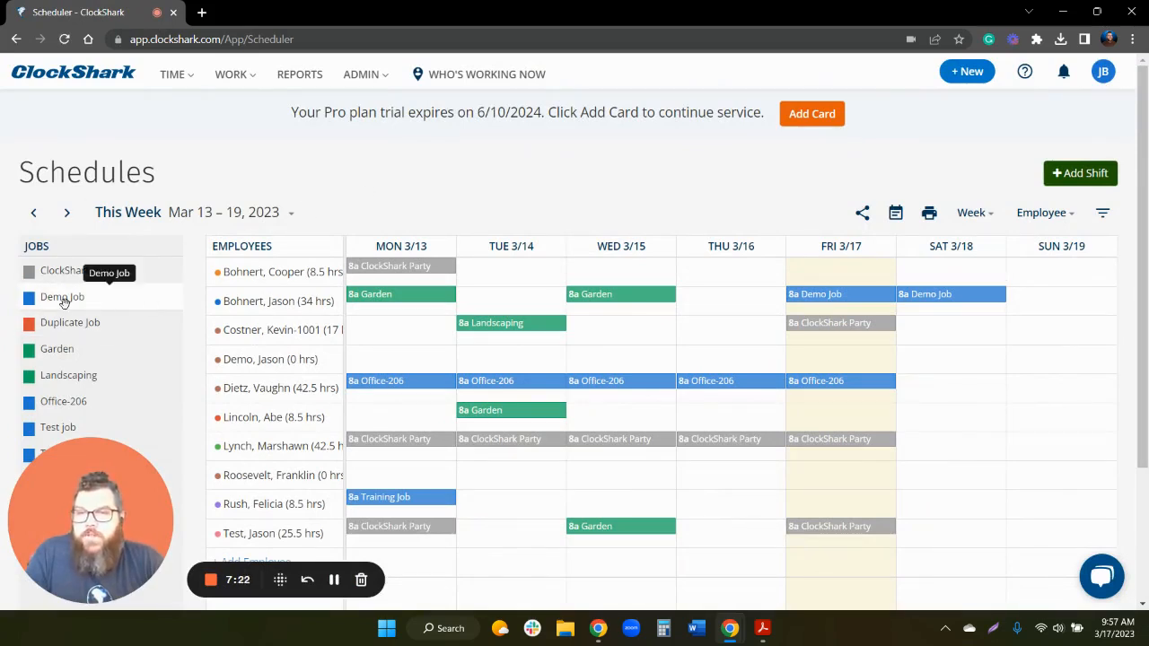
left_click_drag(63, 301, 932, 334)
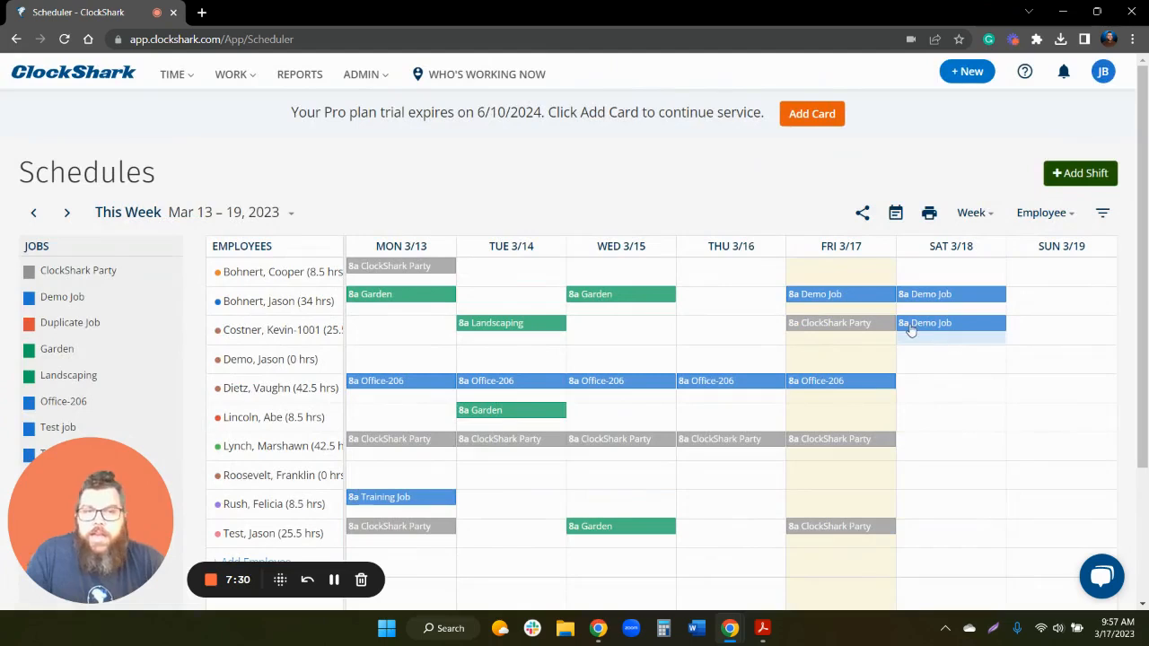
left_click(955, 325)
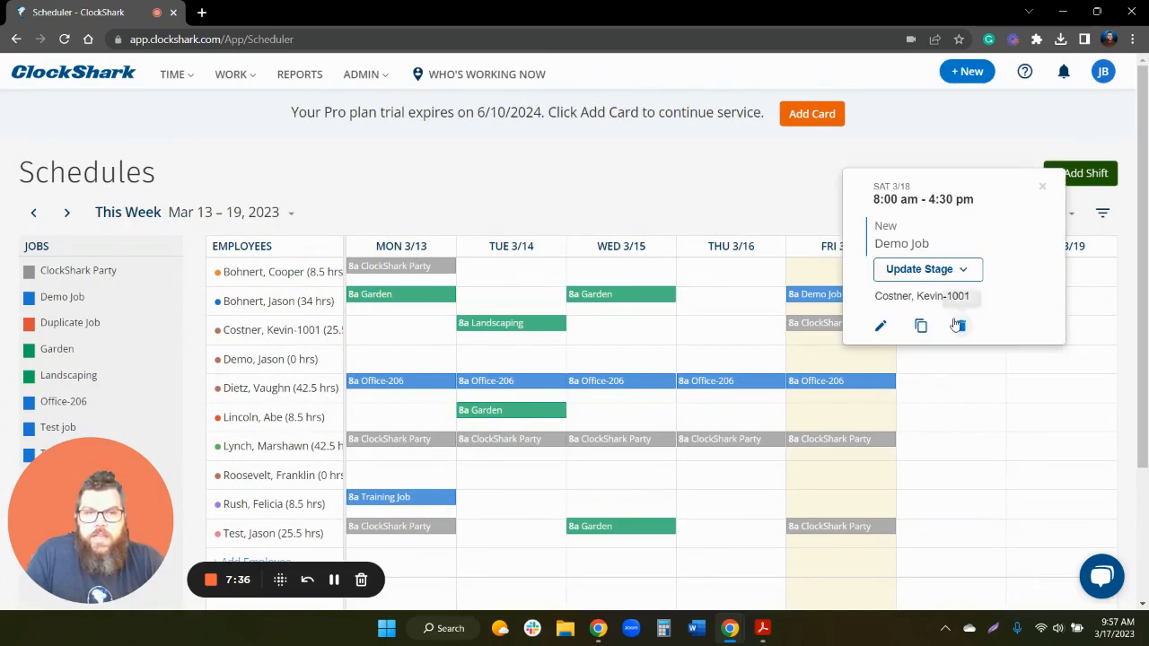
left_click(969, 273)
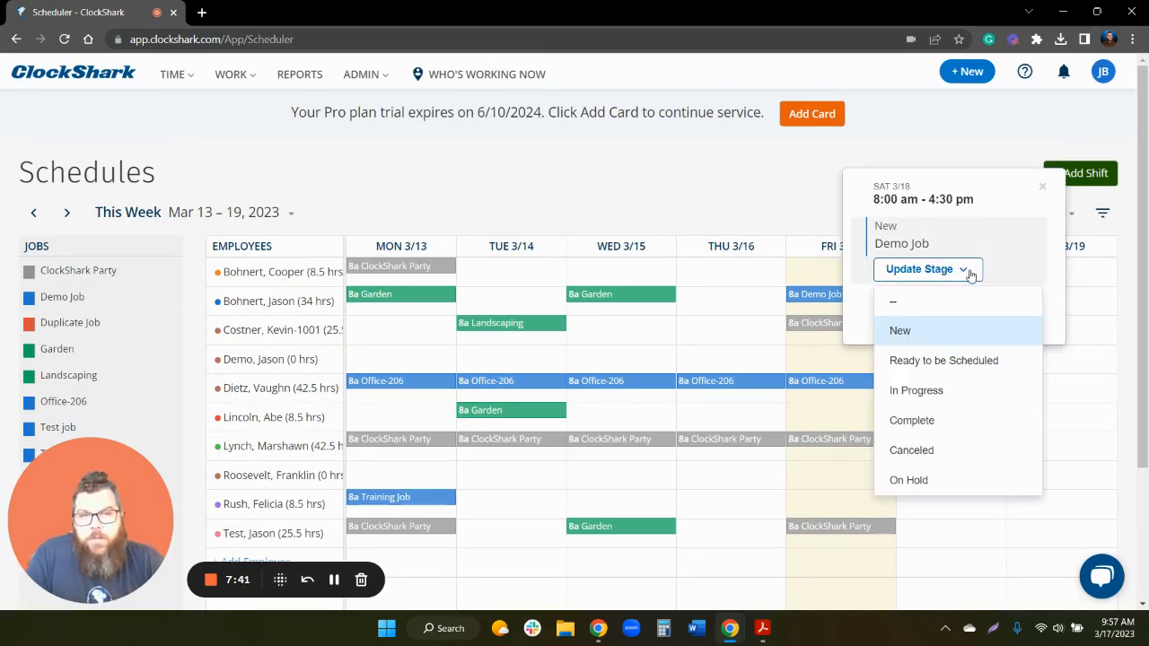
left_click(967, 370)
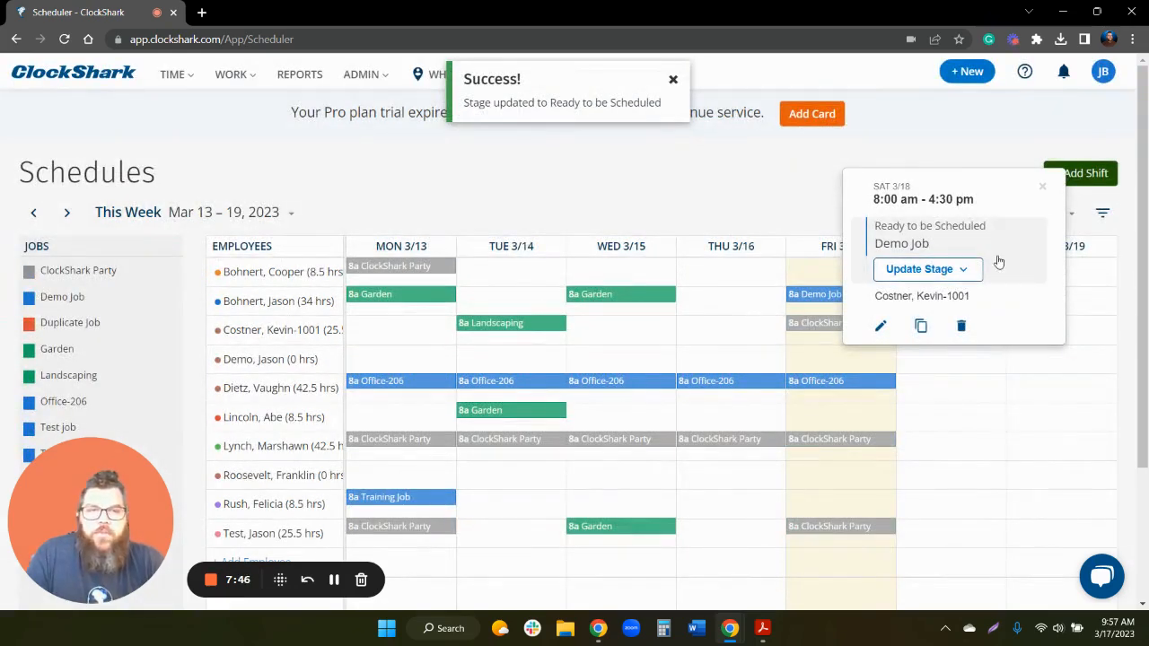
left_click(753, 206)
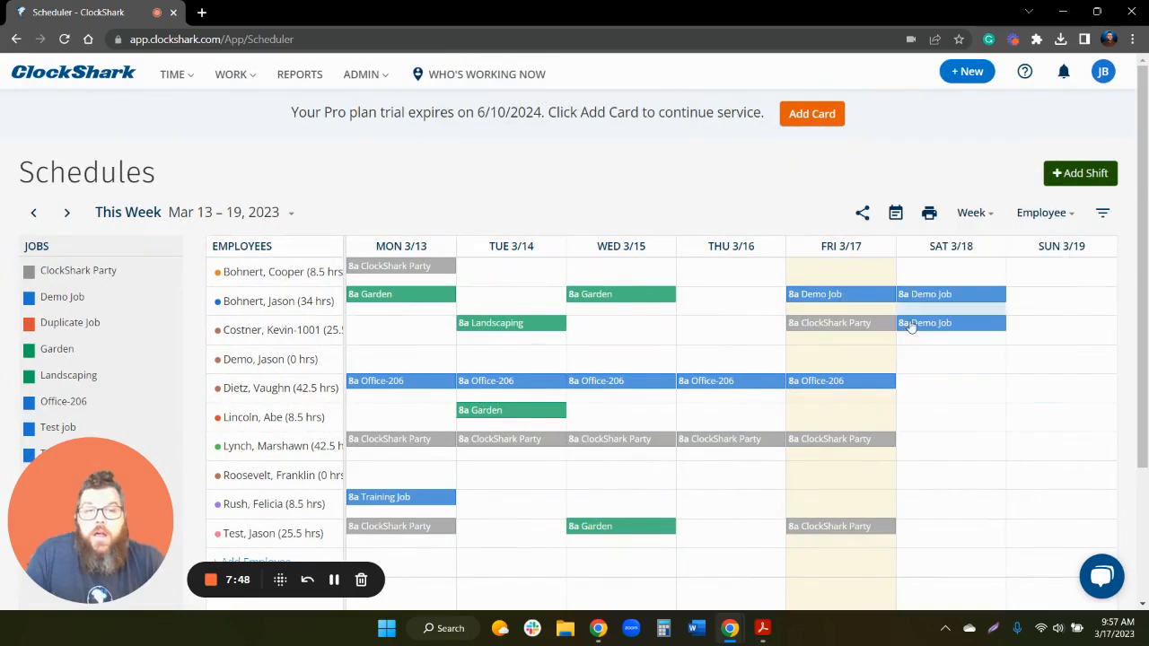
- Add a Sat 3/18 8:00 am–4:30 pm shift with job ClockShark Party and task Helpful Shark
left_click(951, 421)
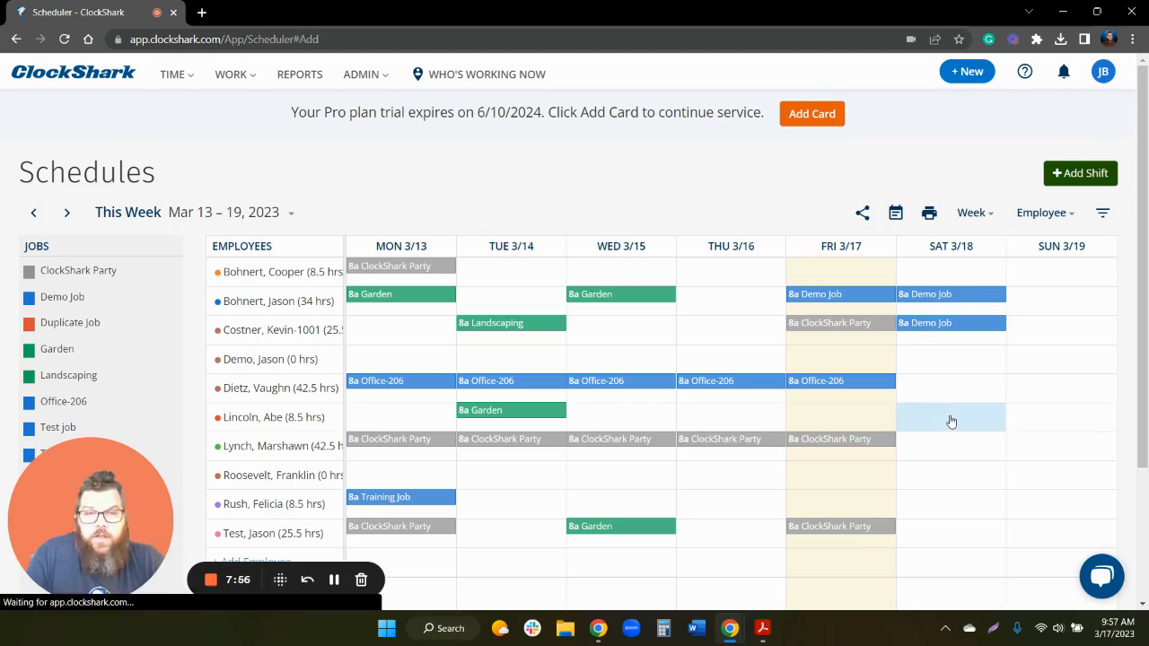
left_click(611, 351)
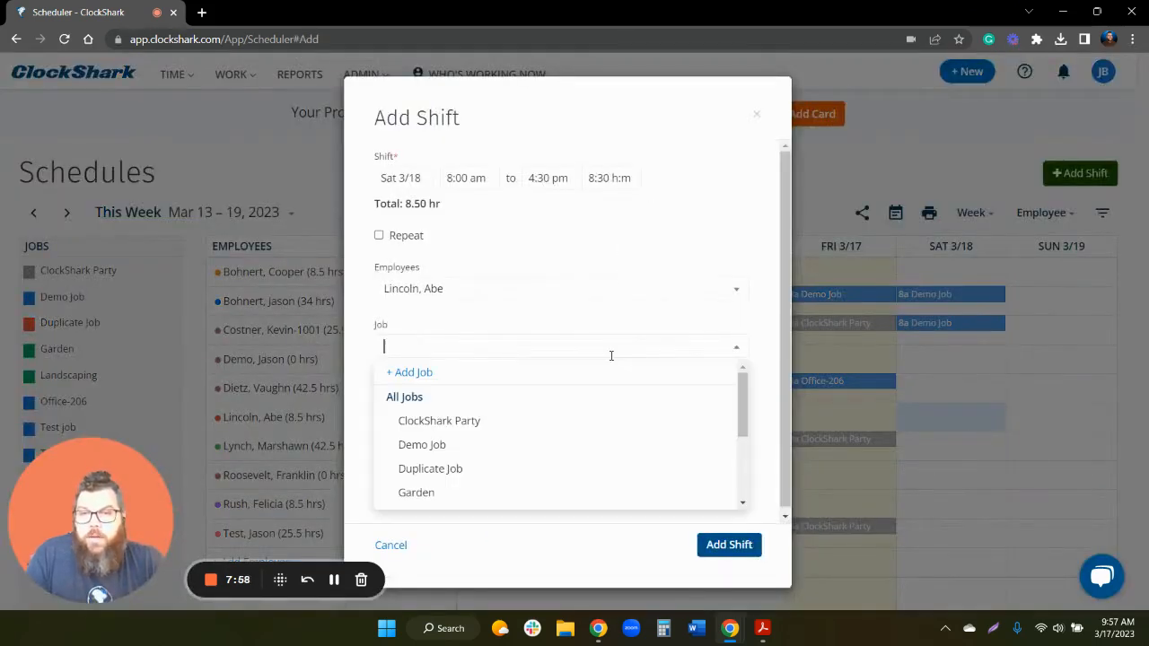
left_click(477, 421)
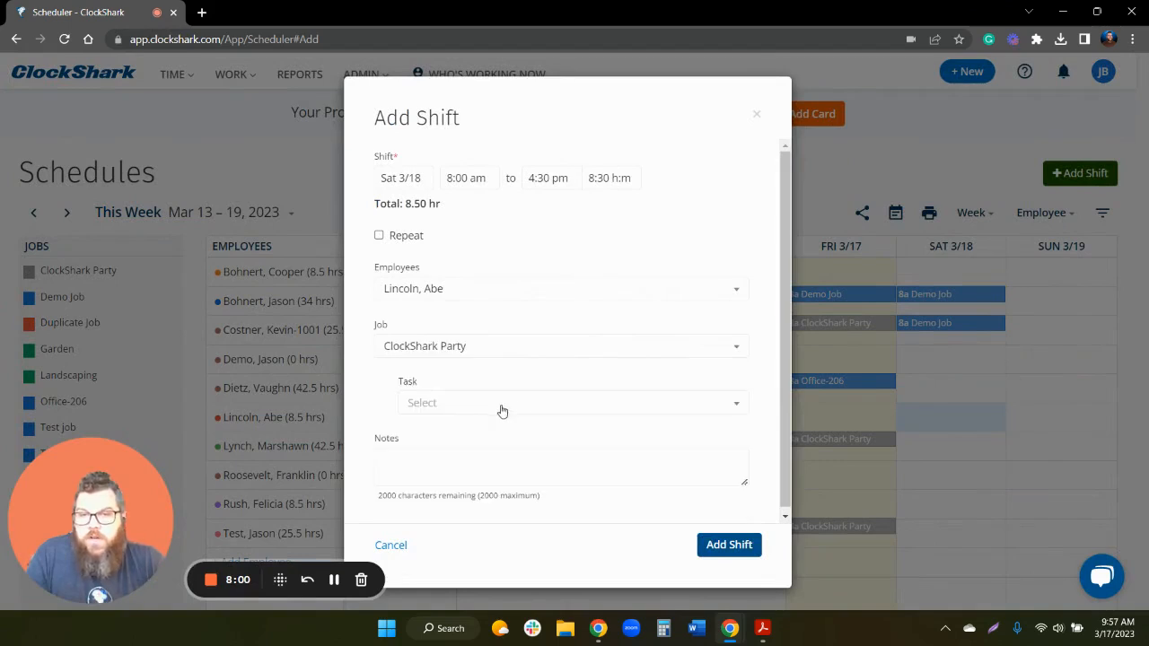
left_click(532, 404)
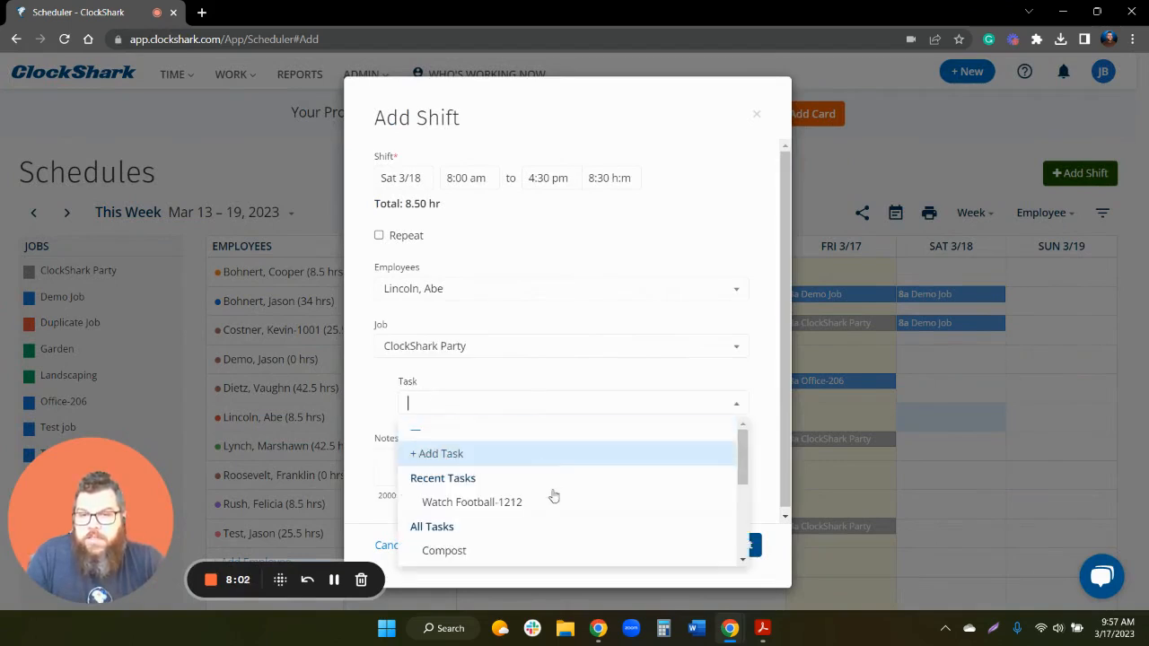
scroll(543, 512, "down", 3)
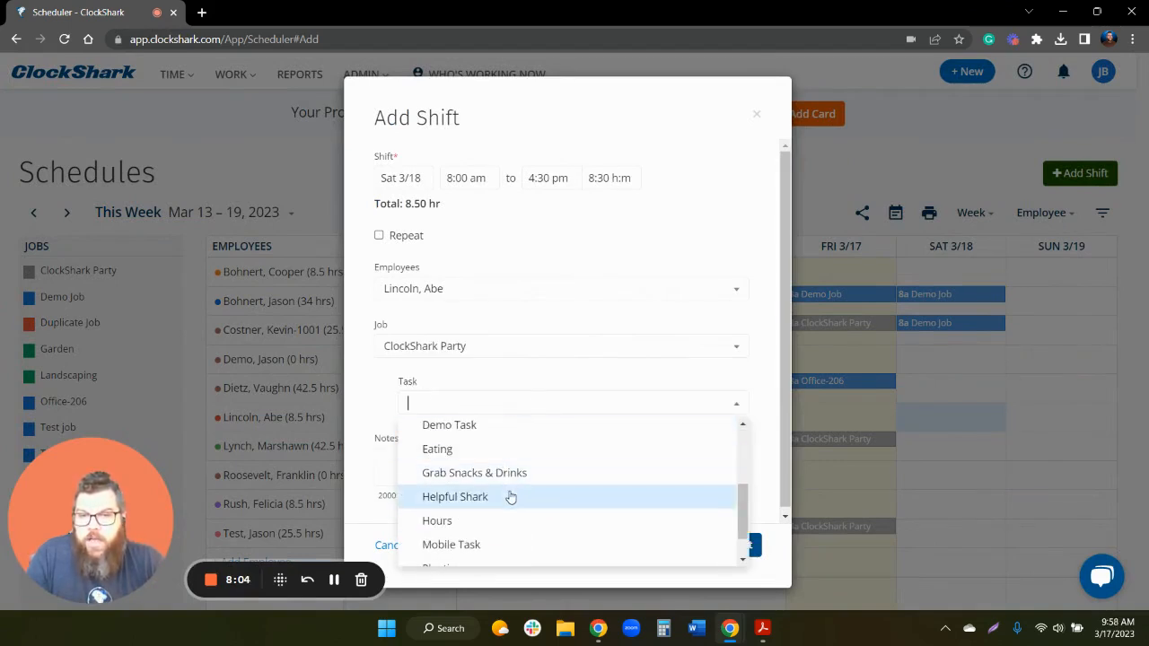
left_click(508, 497)
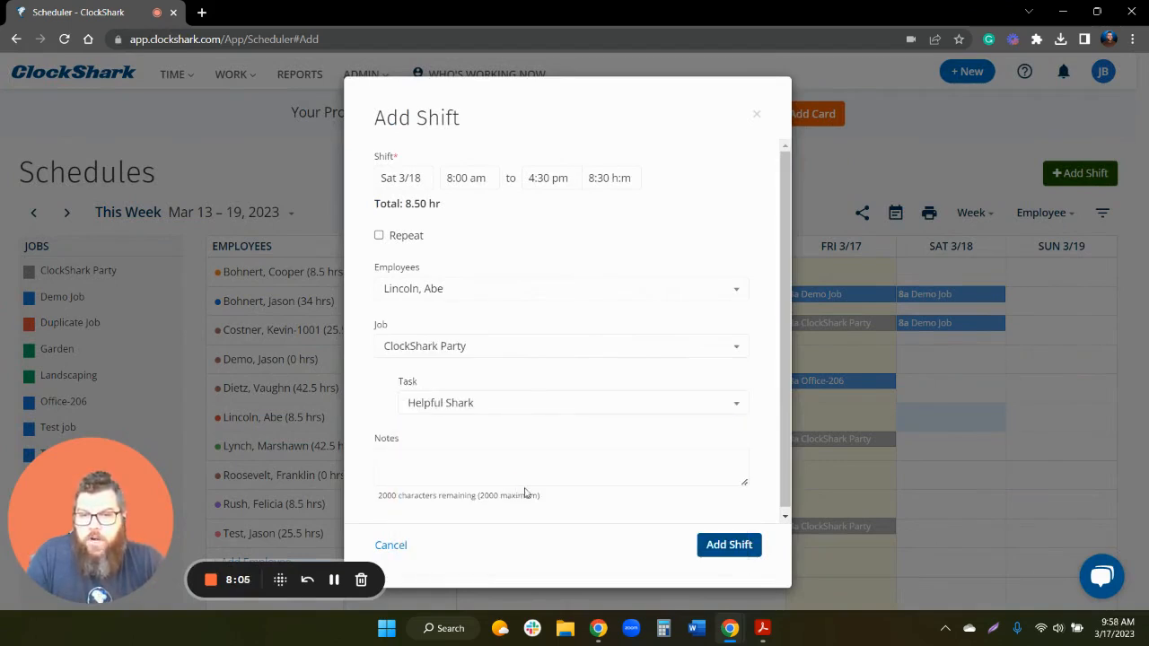
left_click(729, 545)
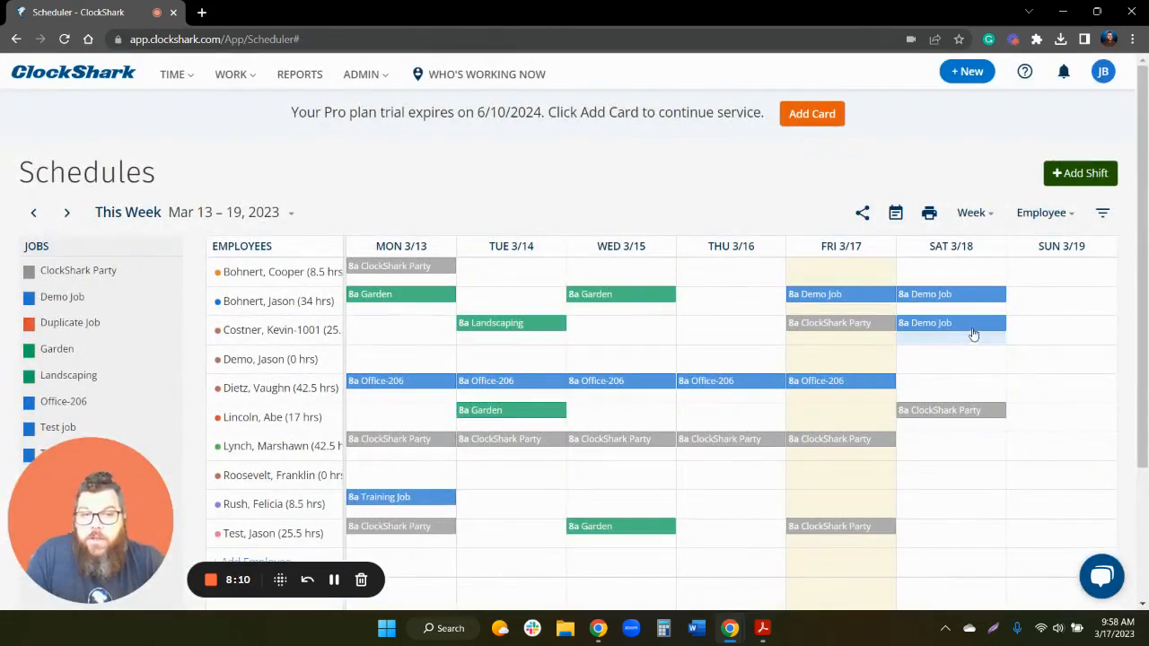
left_click(957, 412)
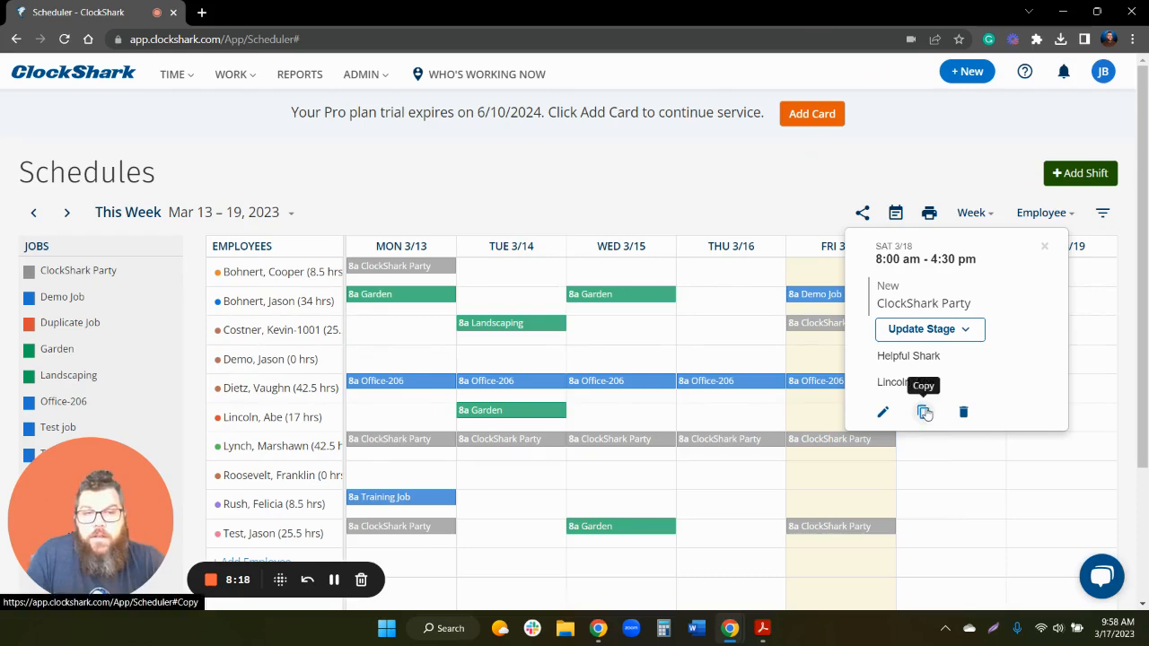
- Copy the ClockShark Party shift to Sunday 3/19 for the same employee
left_click(925, 412)
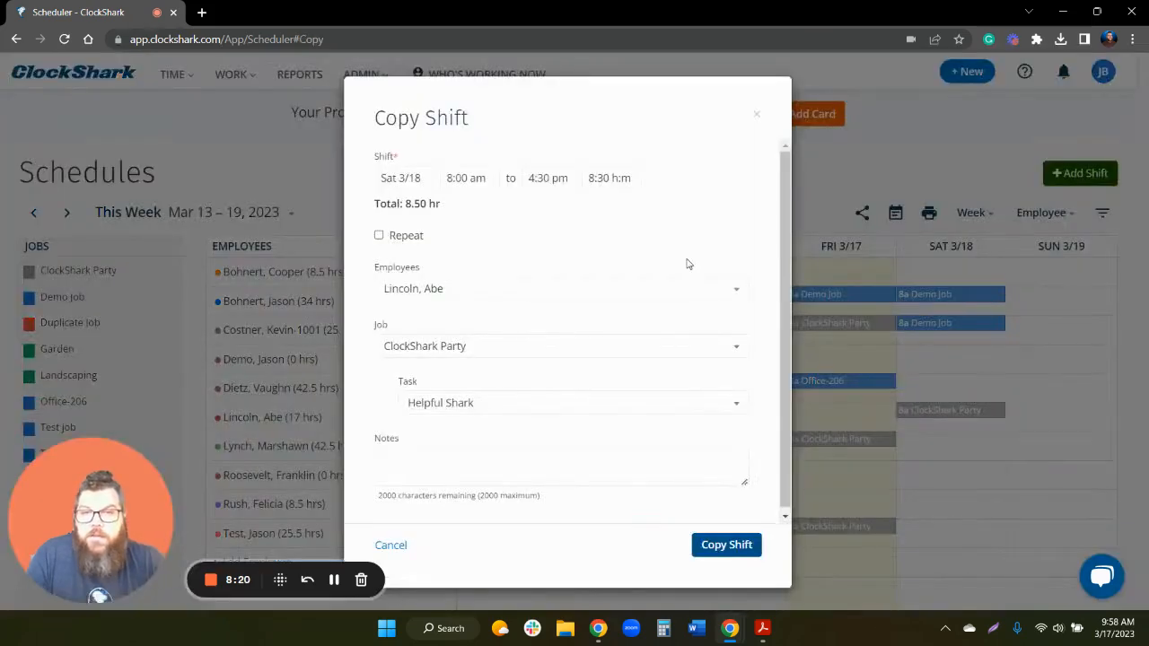
left_click(391, 177)
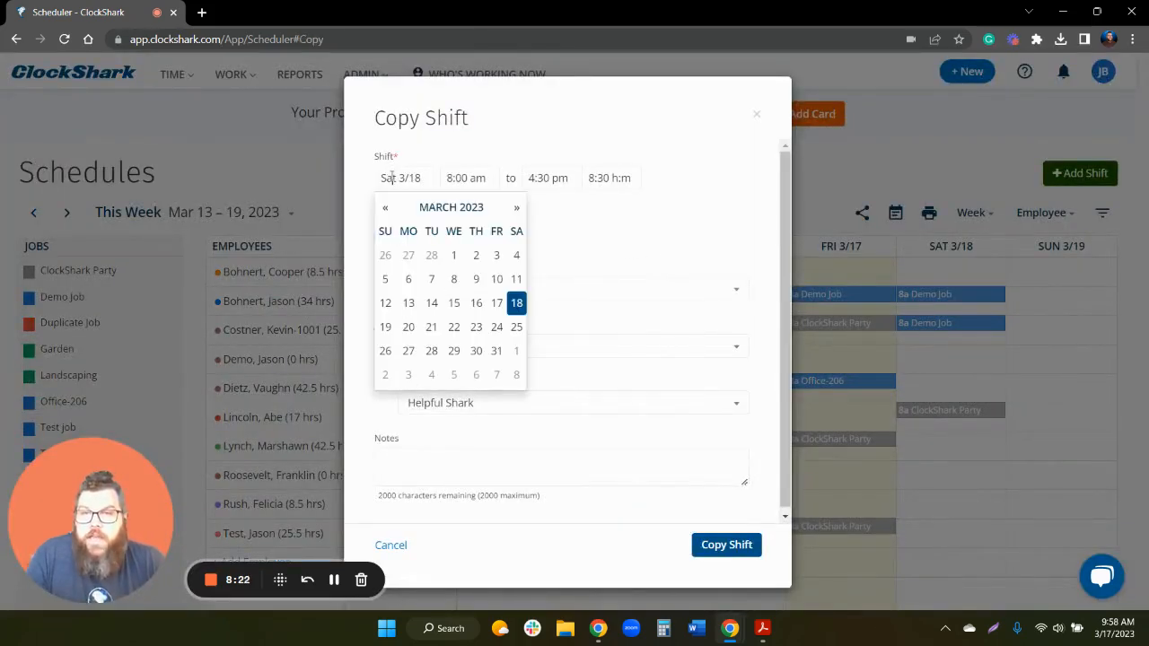
left_click(381, 328)
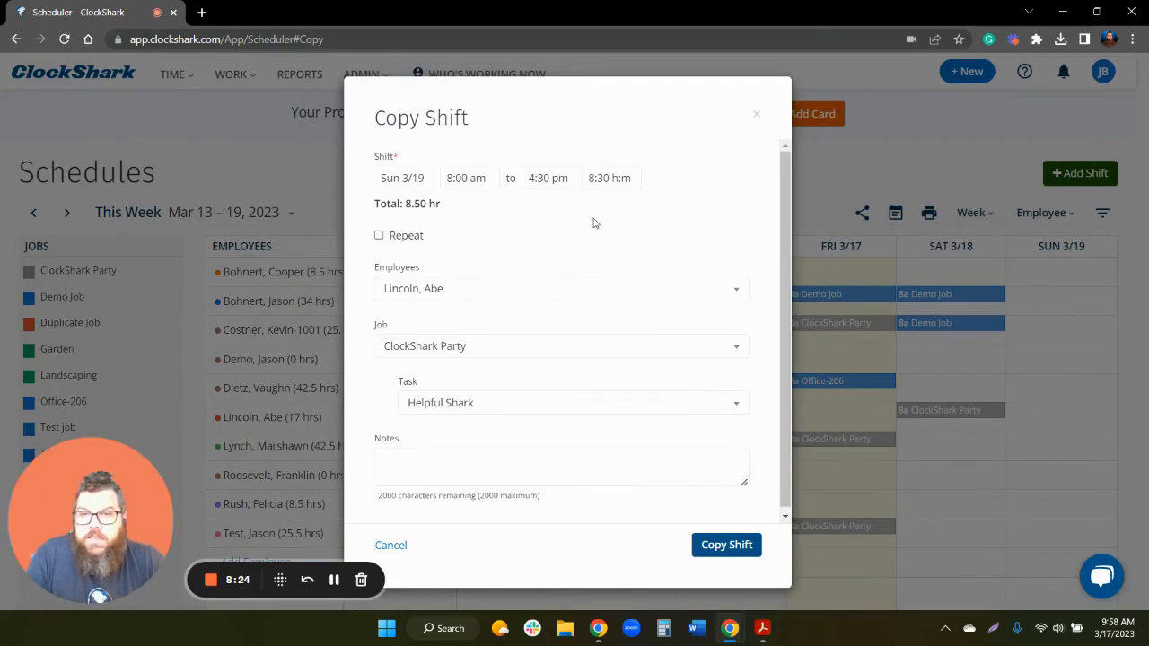
left_click(723, 547)
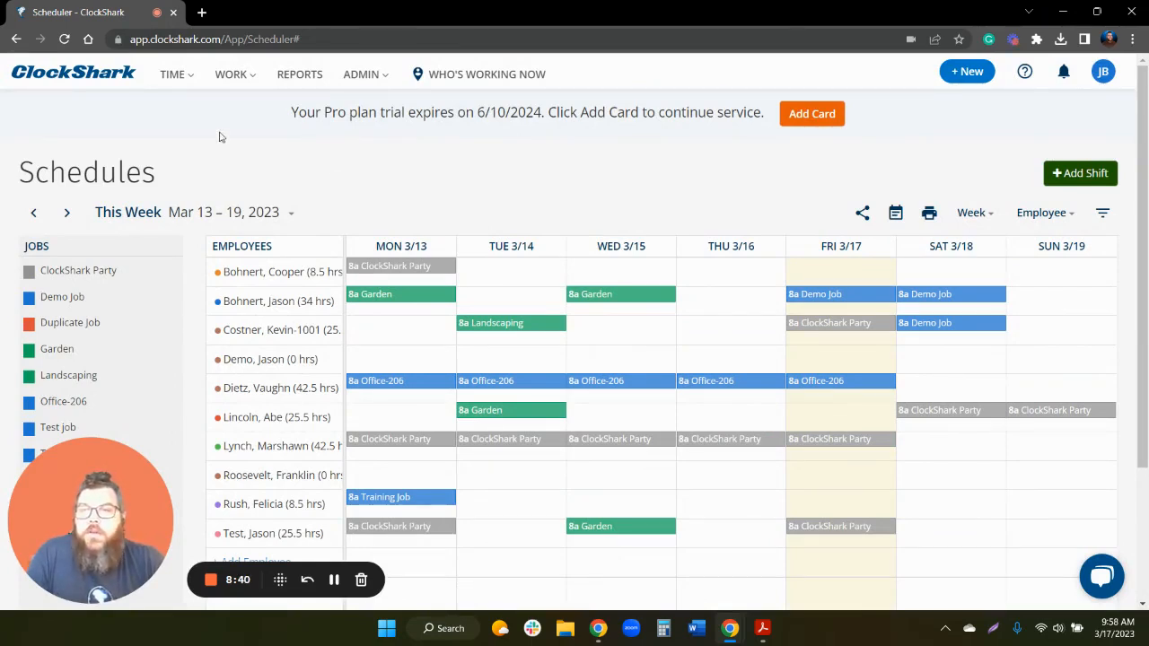
- Clock in on Demo Job with Demo Task from My Time Clock, then start clocking out
left_click(162, 75)
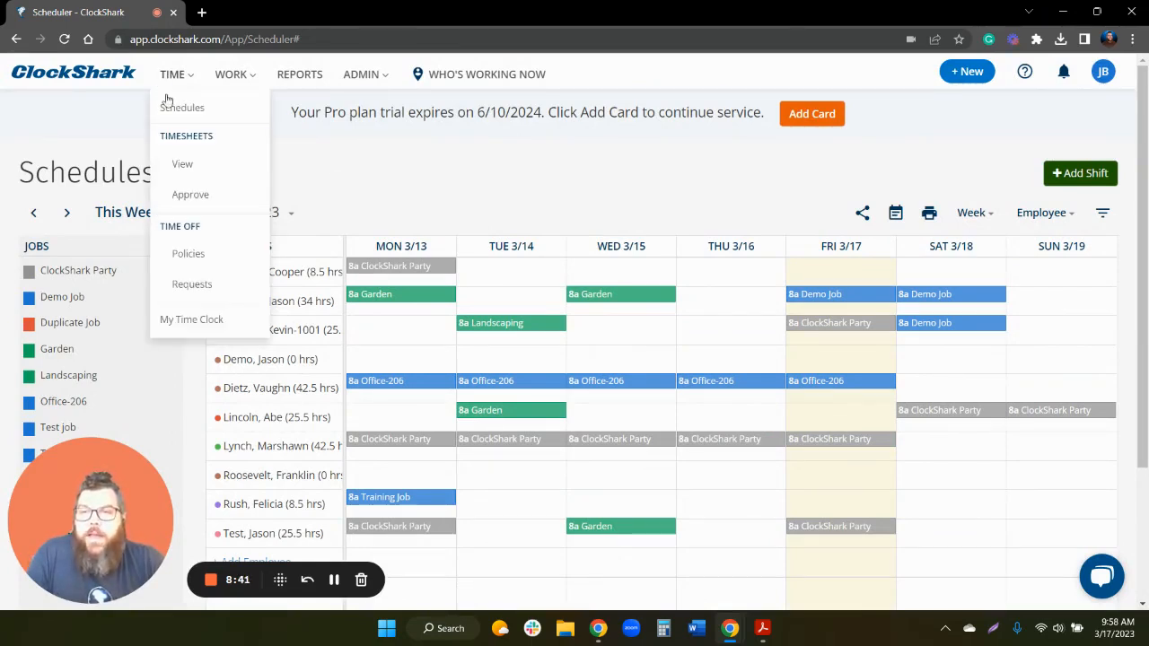
left_click(213, 321)
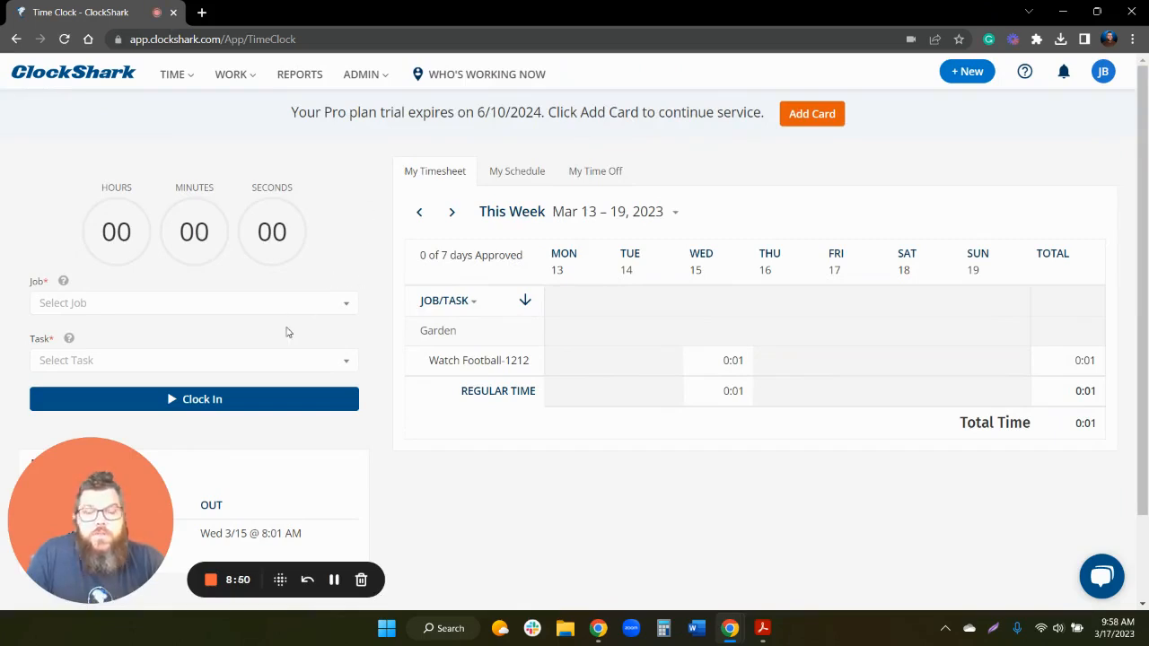
left_click(264, 307)
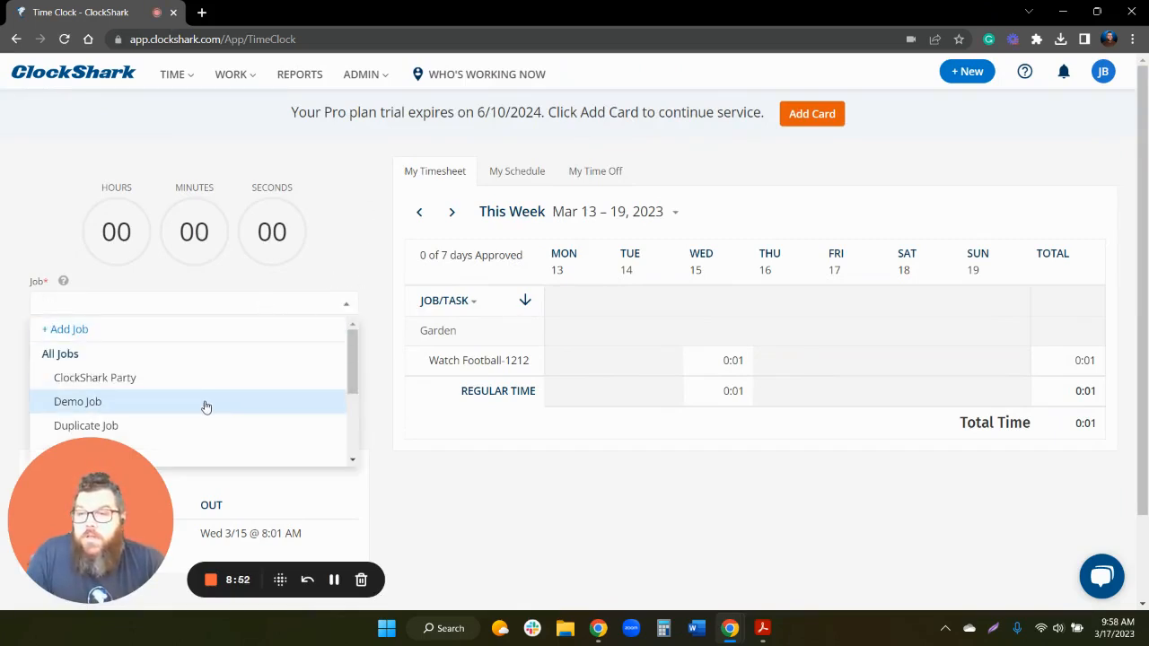
left_click(205, 402)
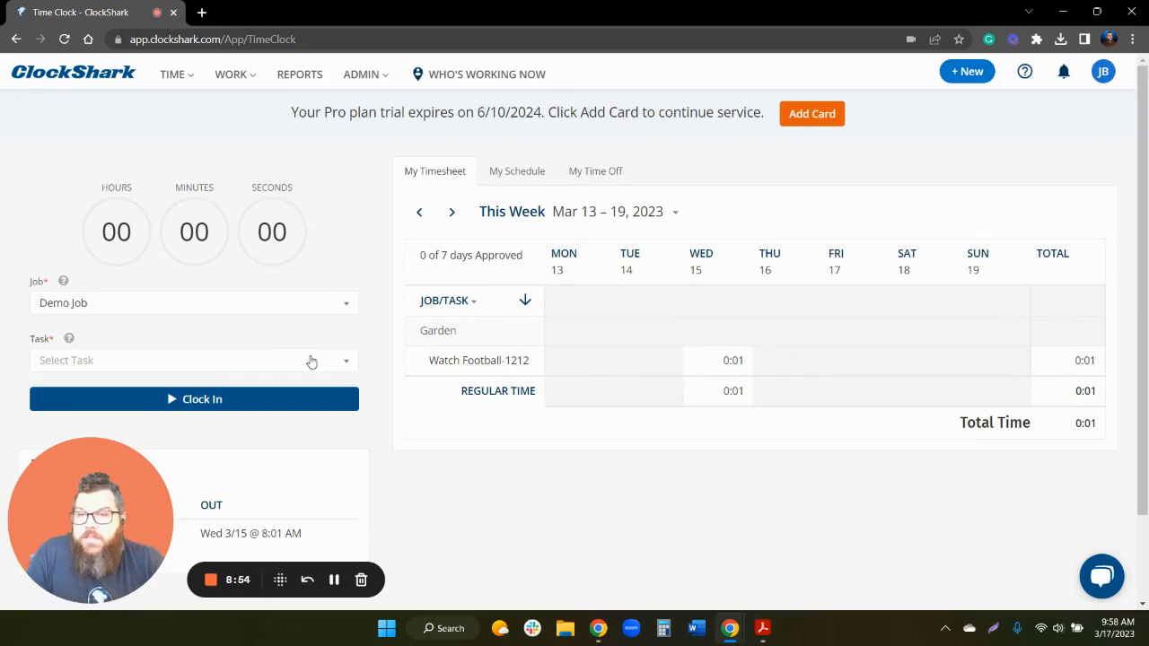
left_click(262, 361)
left_click_drag(124, 518, 896, 502)
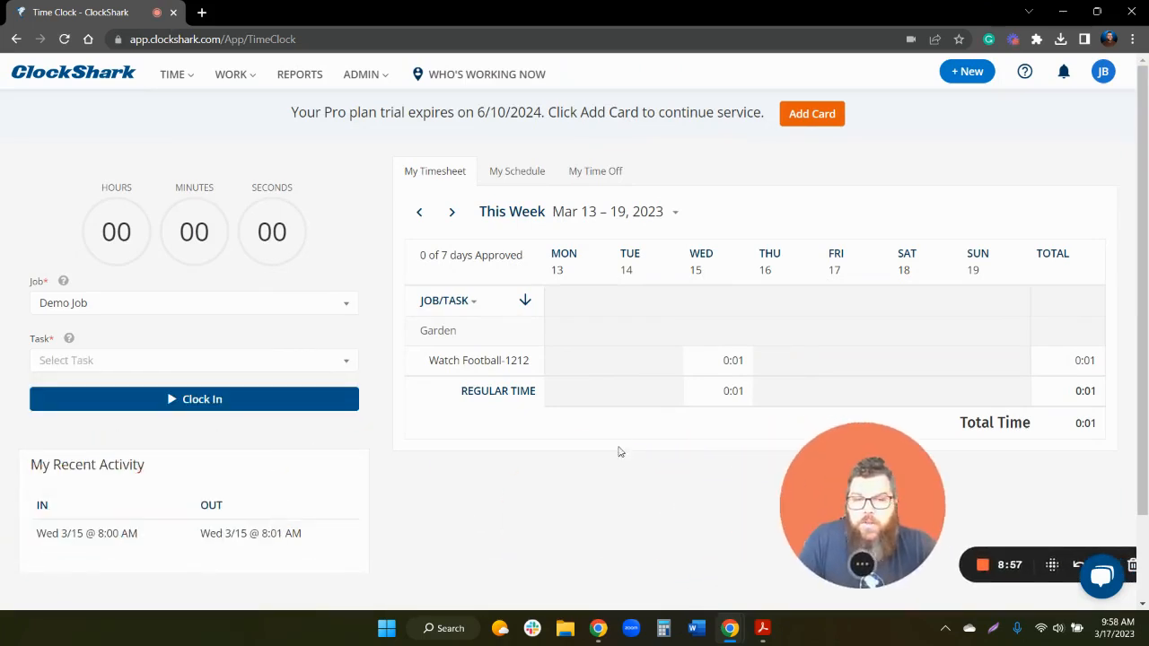
left_click(212, 368)
left_click(185, 493)
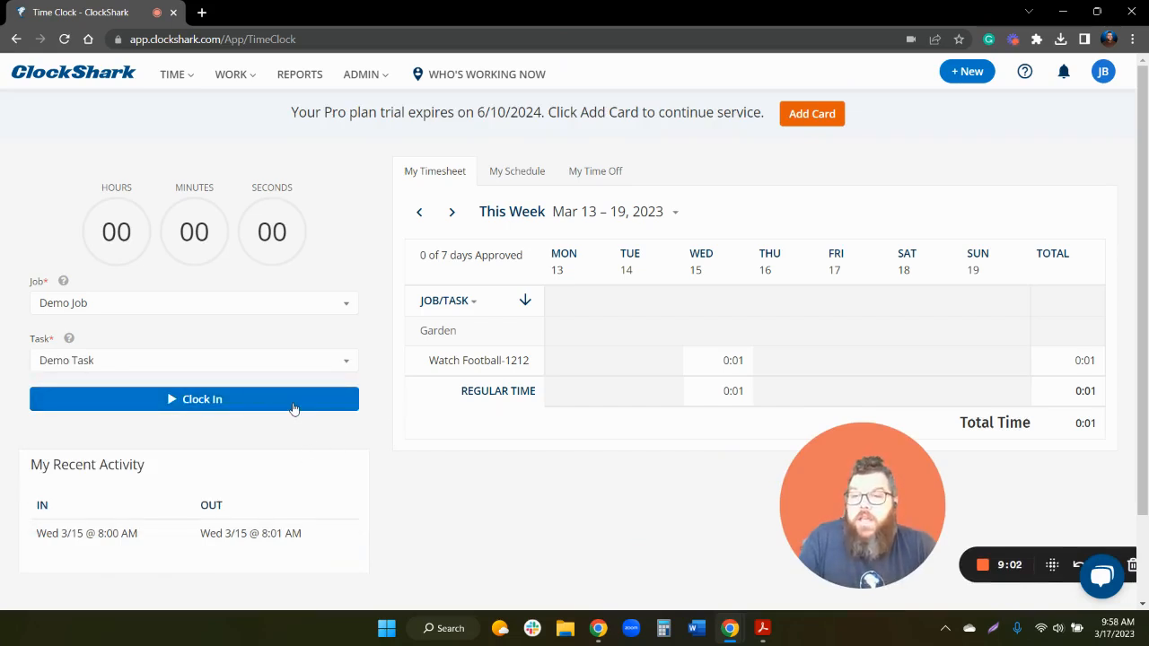
left_click(180, 401)
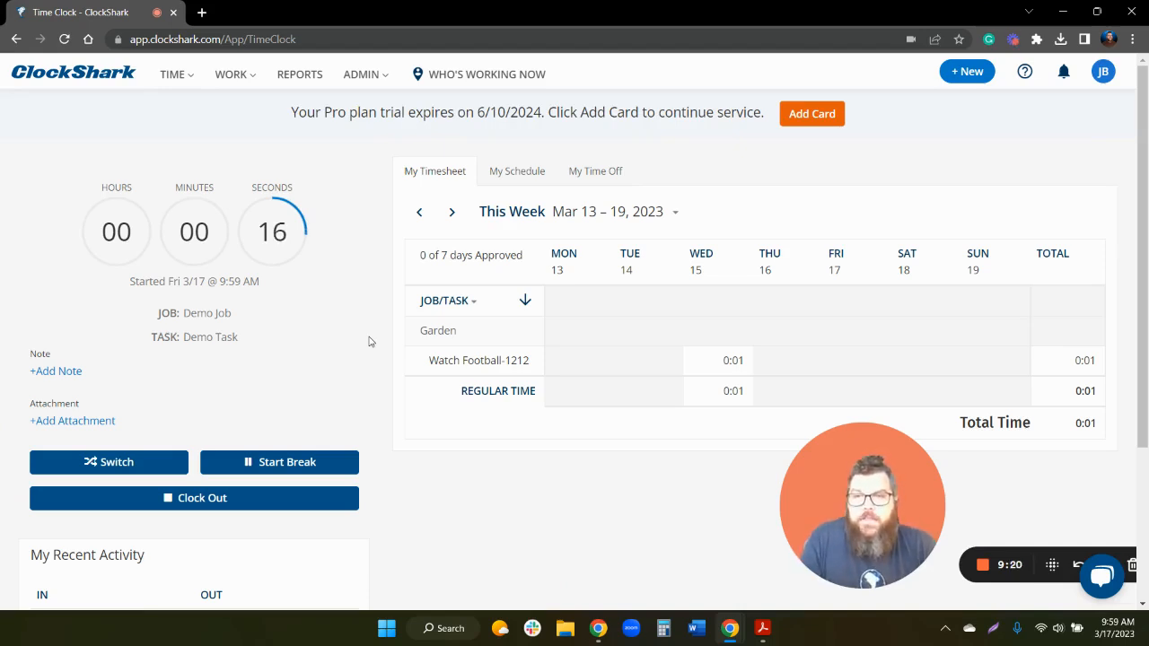
left_click(217, 501)
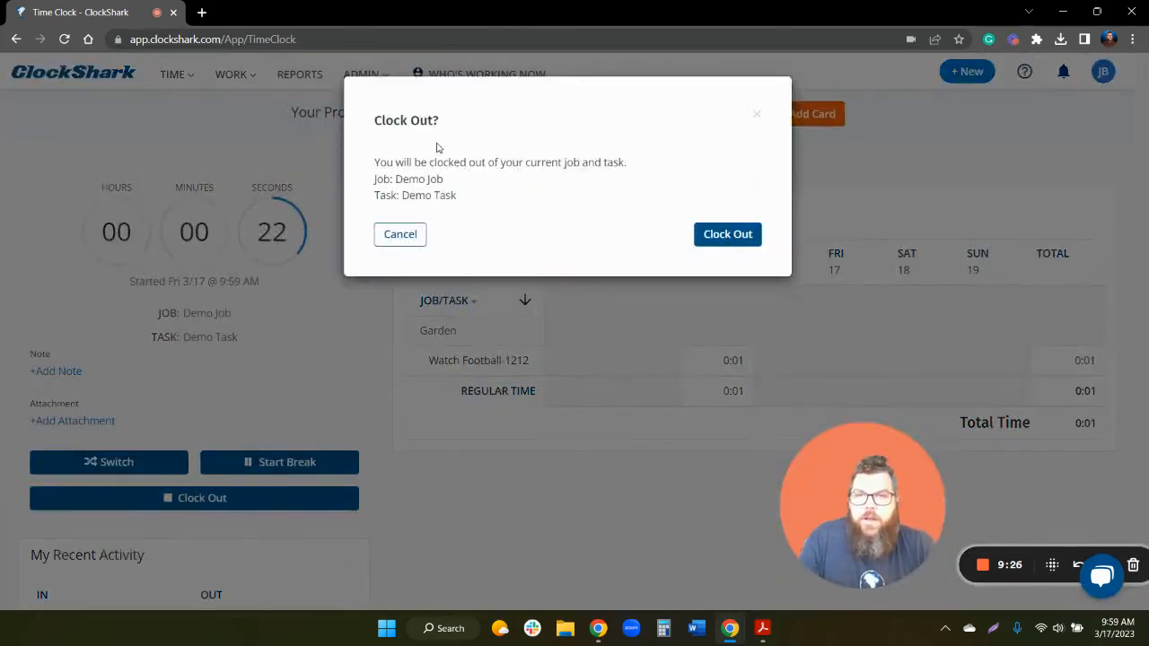
- Confirm clocking out of Demo Job and Demo Task in the Clock Out? dialog
left_click(729, 235)
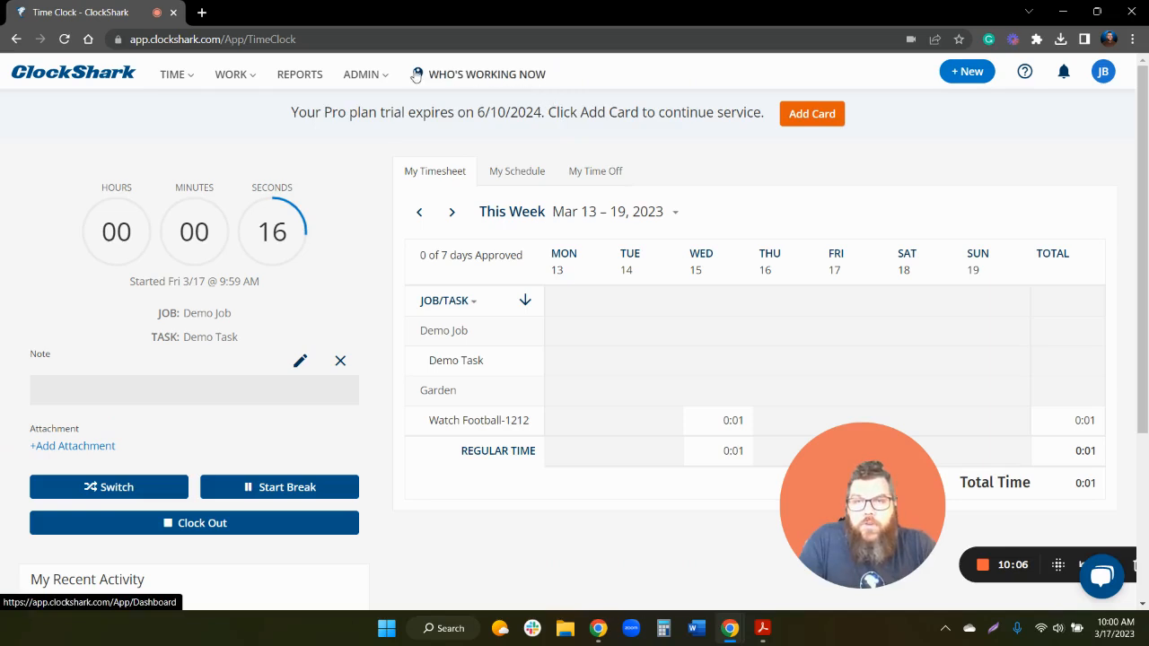
- Open Who's Working Now and scroll through its clocked-in employees and GPS map
left_click(530, 79)
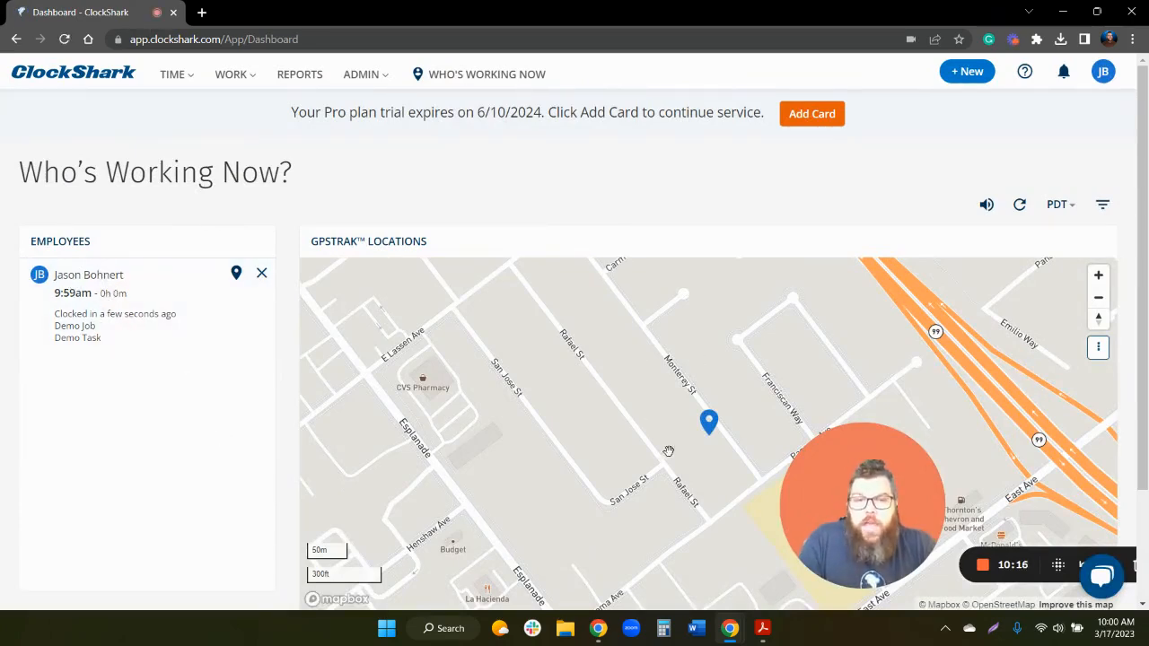
left_click_drag(873, 522, 128, 509)
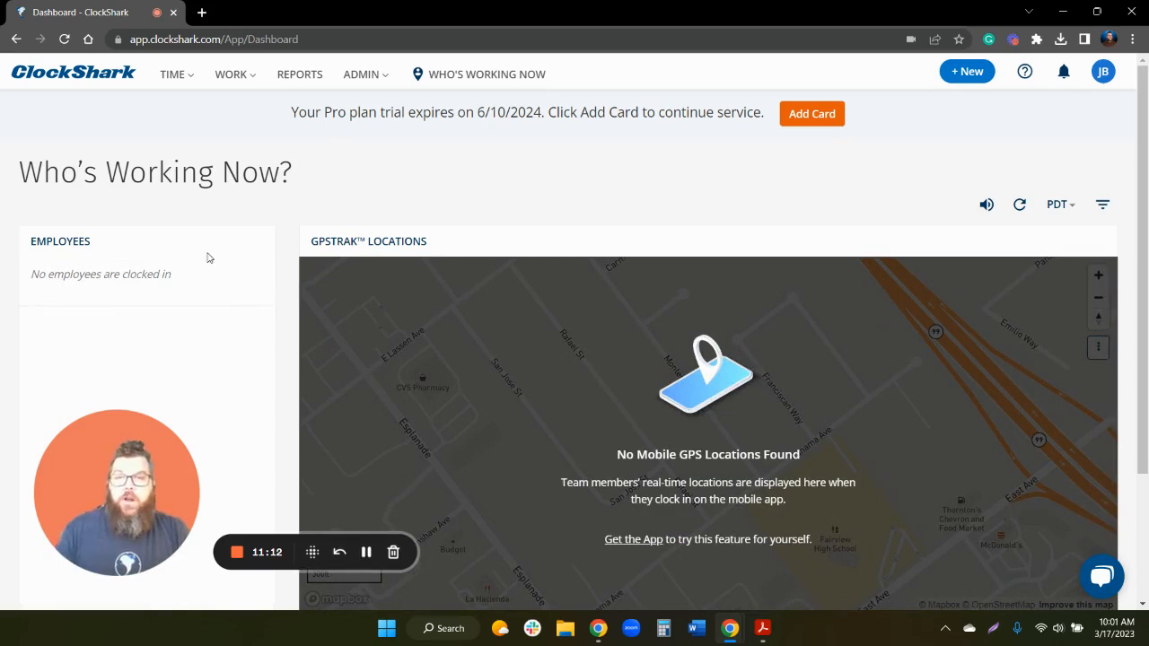
scroll(251, 197, "down", 3)
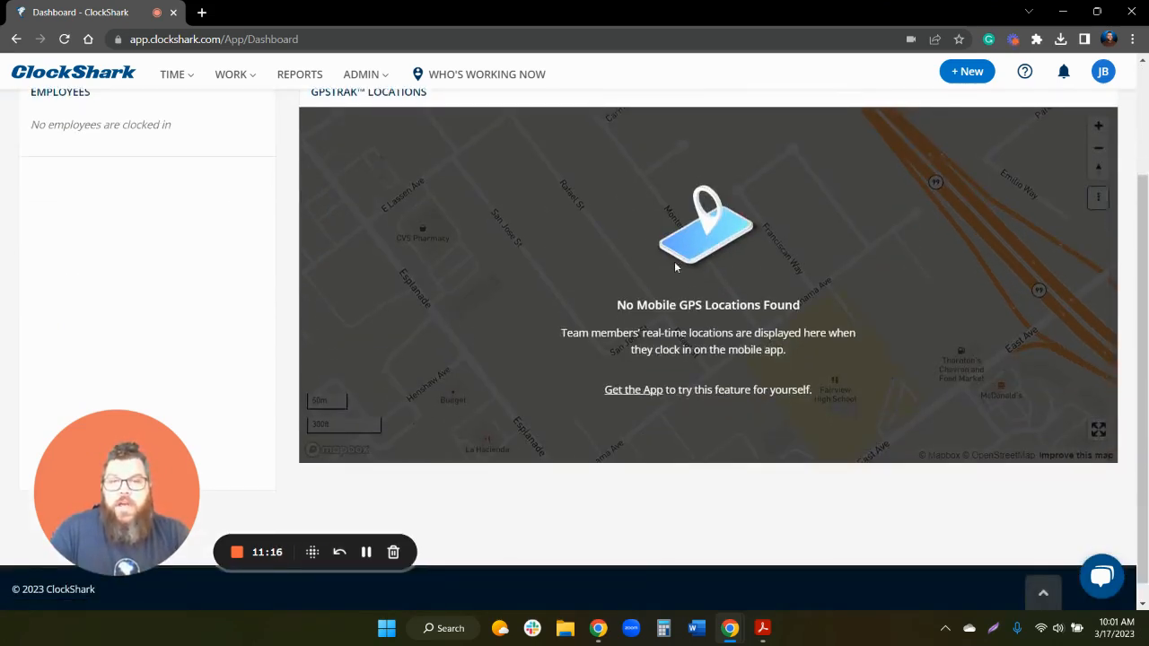
scroll(723, 284, "up", 2)
scroll(724, 285, "down", 2)
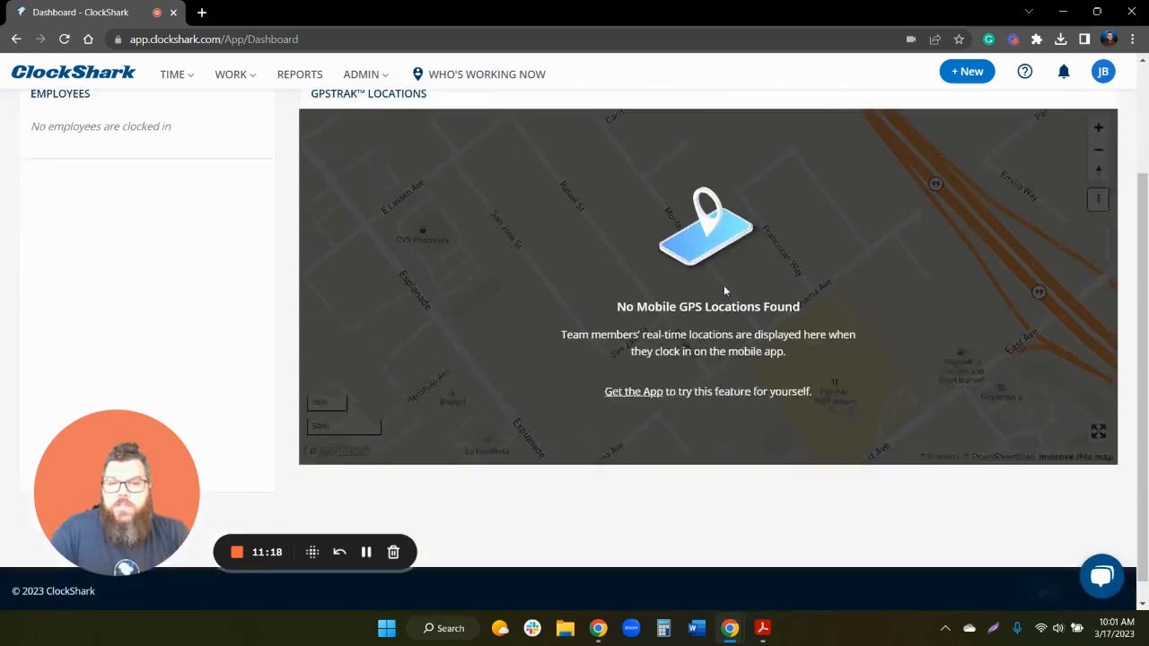
scroll(355, 262, "up", 2)
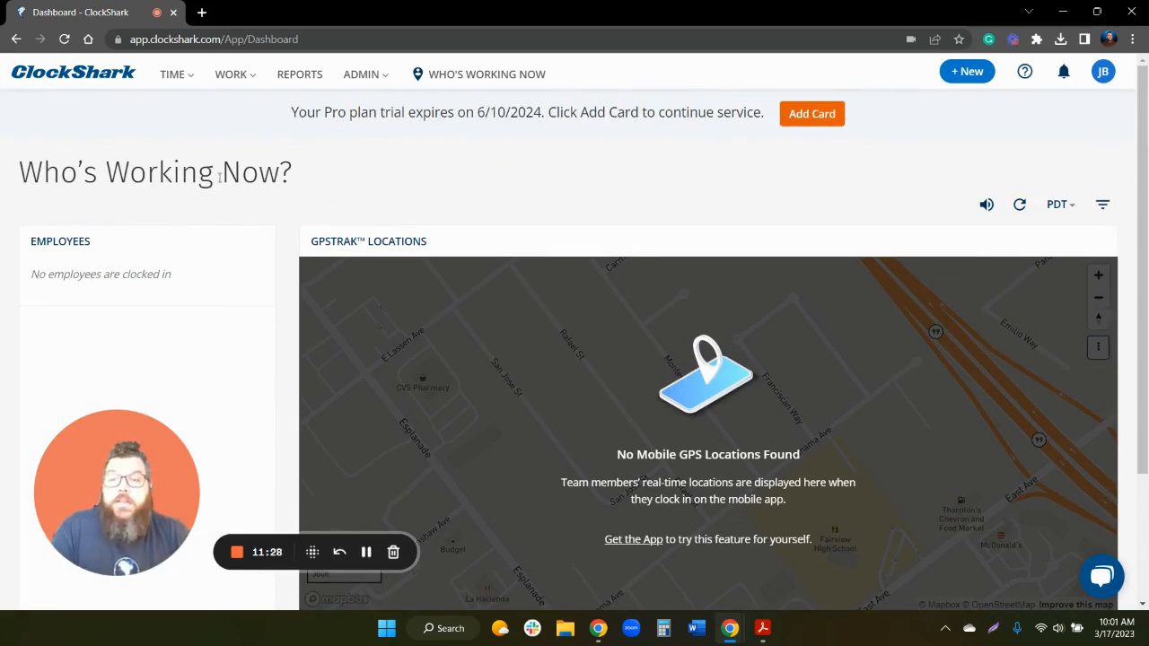
- Open the Fri 3/17 Demo Job entry from the weekly timesheets to see its alerts
left_click(175, 75)
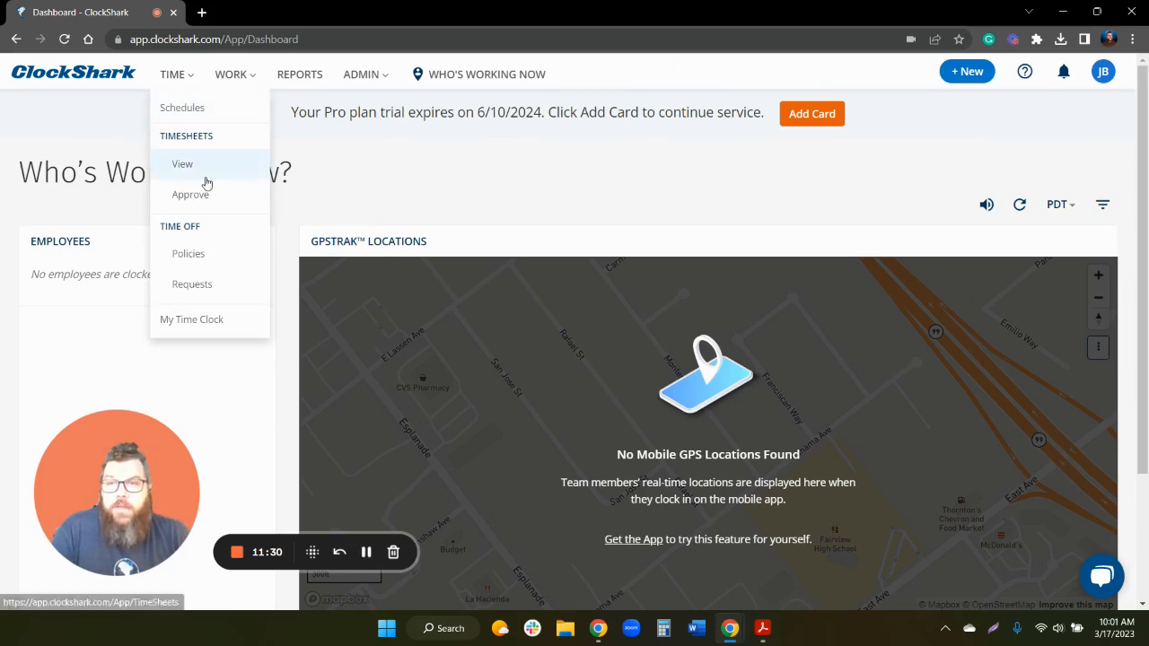
left_click(183, 165)
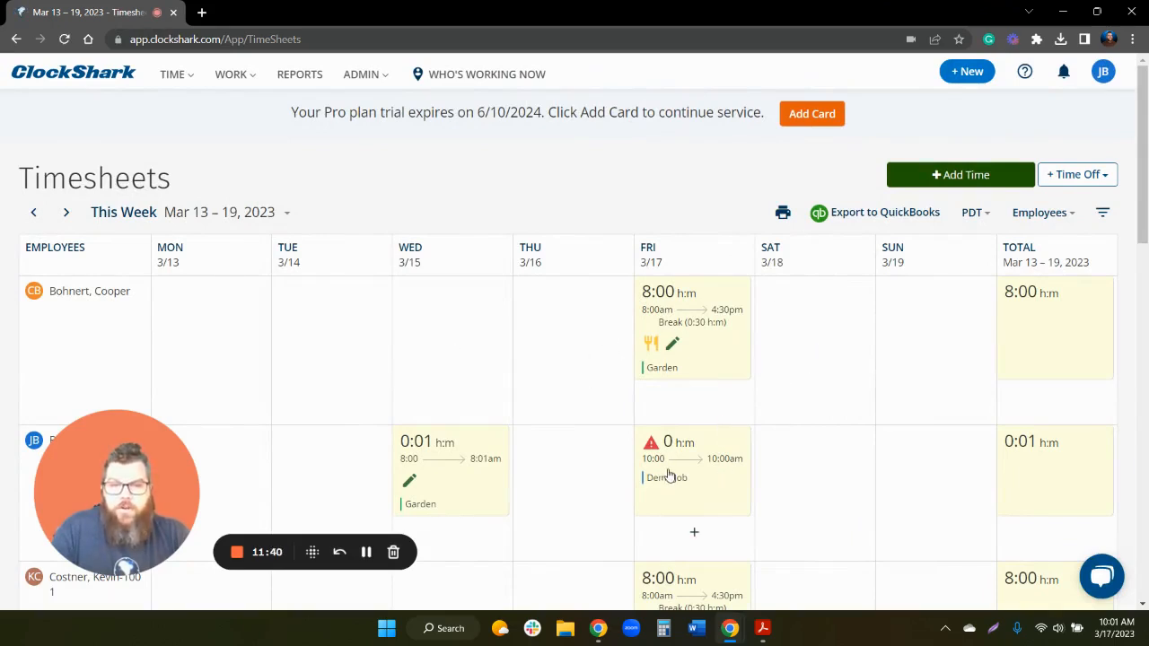
scroll(673, 472, "down", 2)
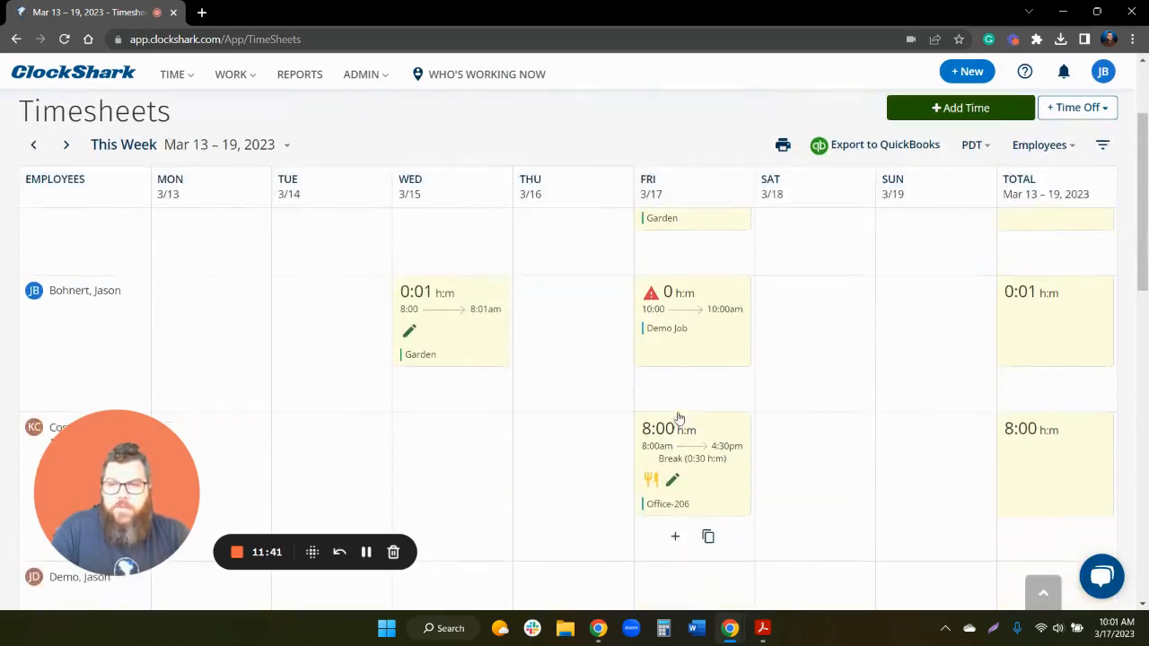
left_click(660, 338)
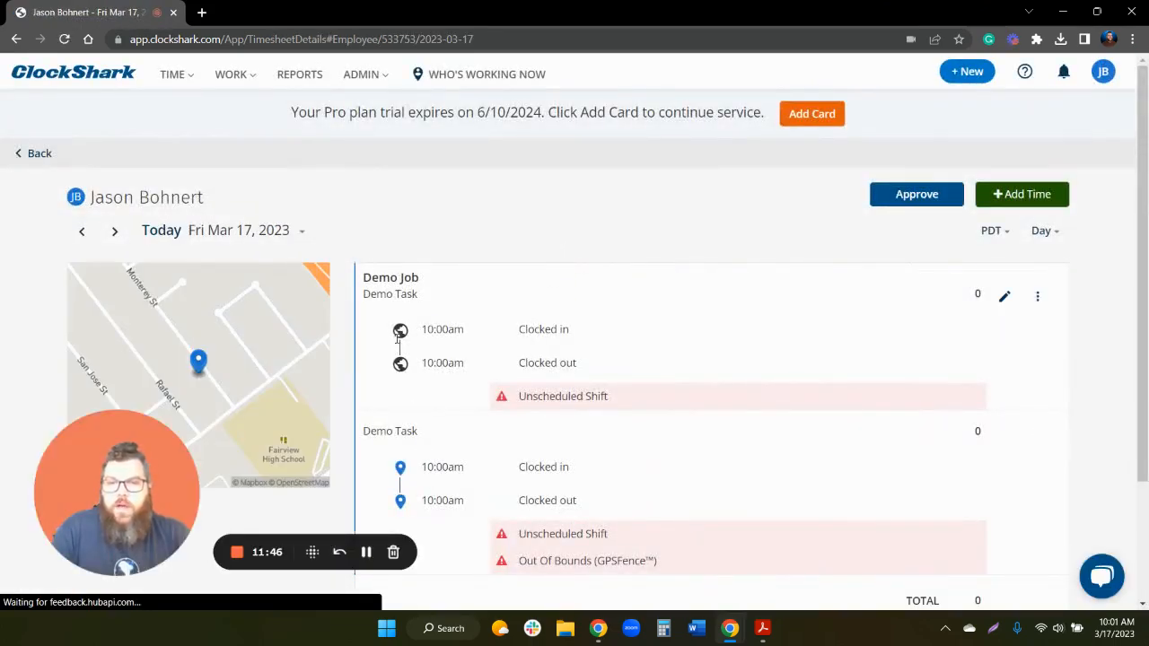
mouse_move(429, 328)
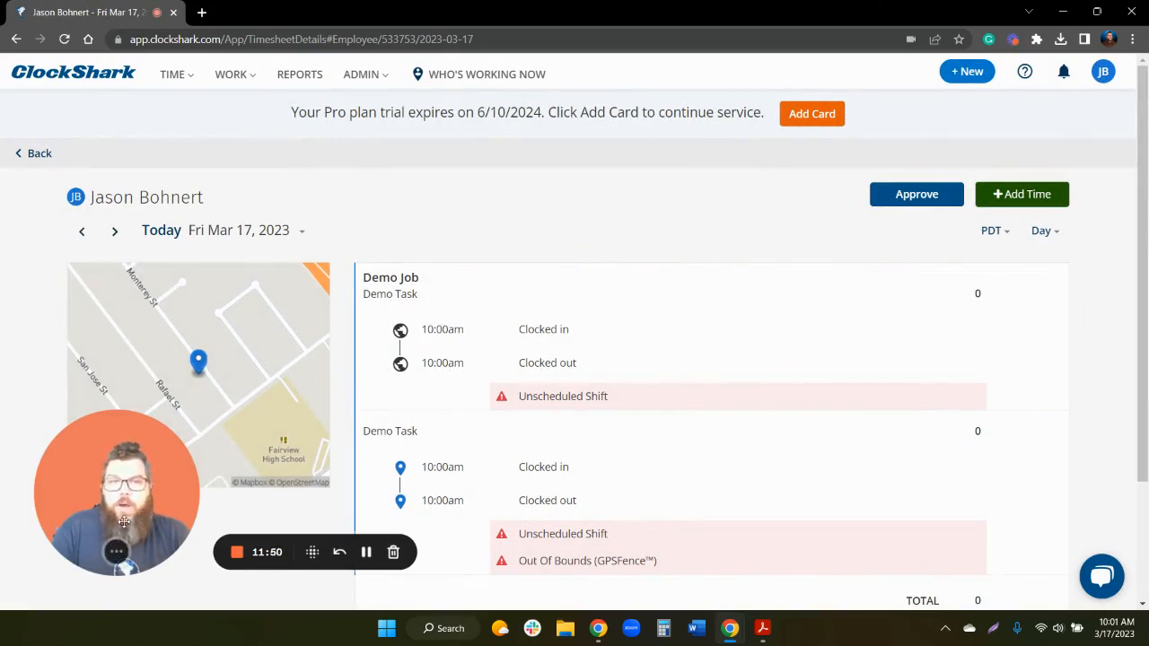
left_click_drag(124, 522, 835, 171)
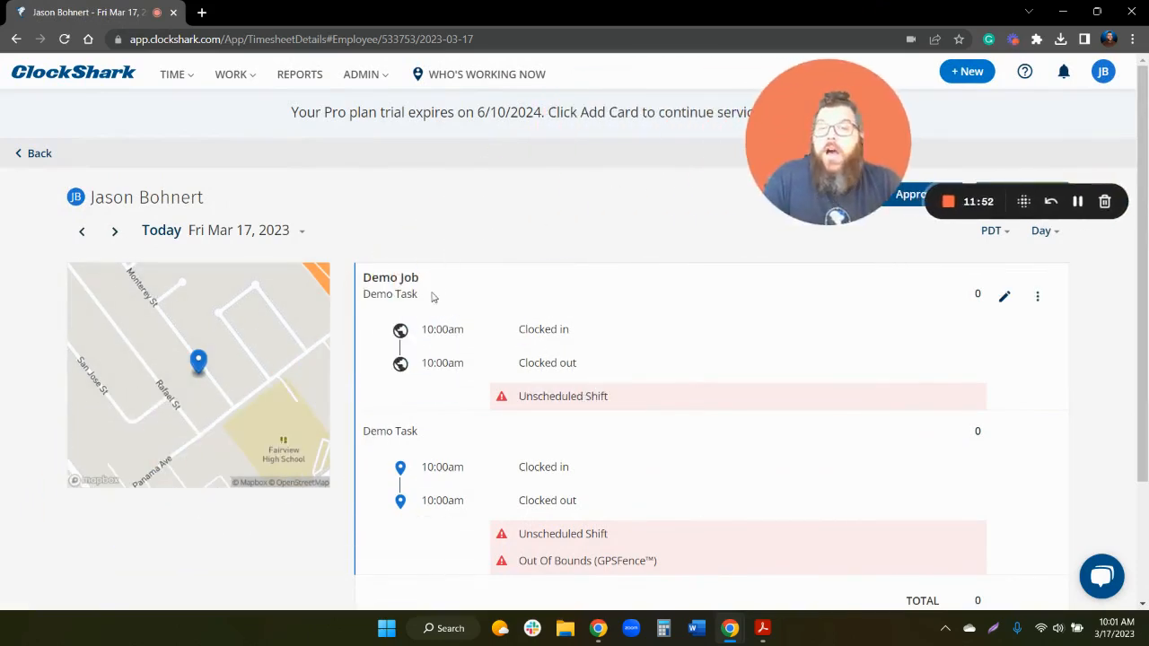
mouse_move(400, 330)
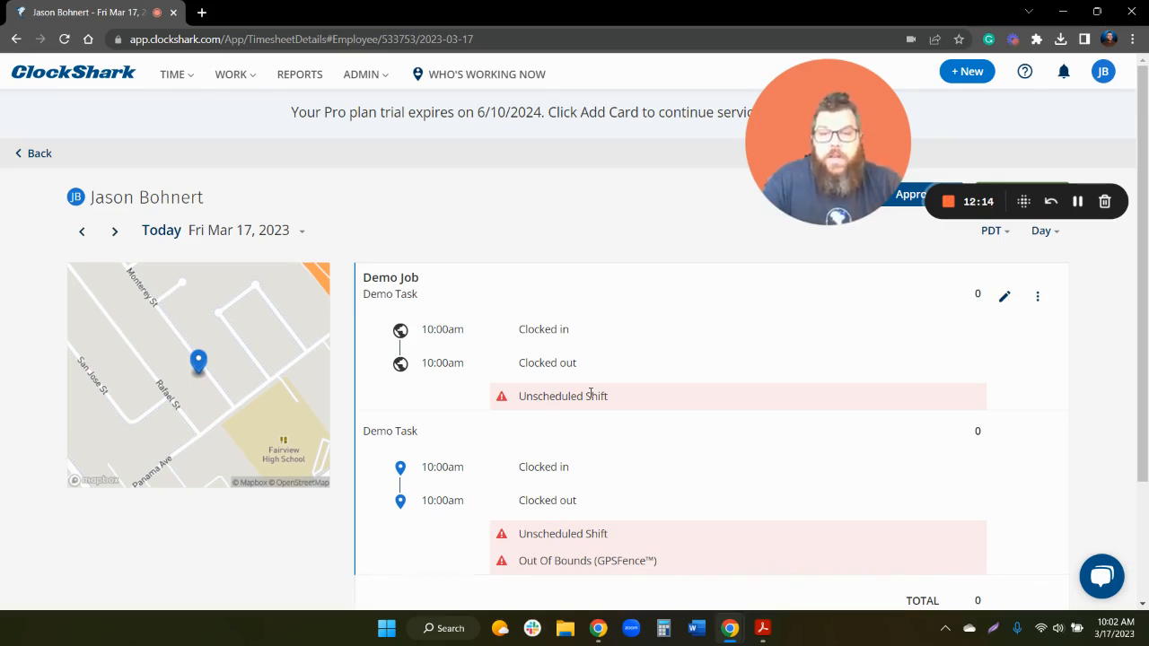
- Show the Demo Task clock-in pin on the map, zooming into its 4m accuracy circle and back out
left_click(400, 468)
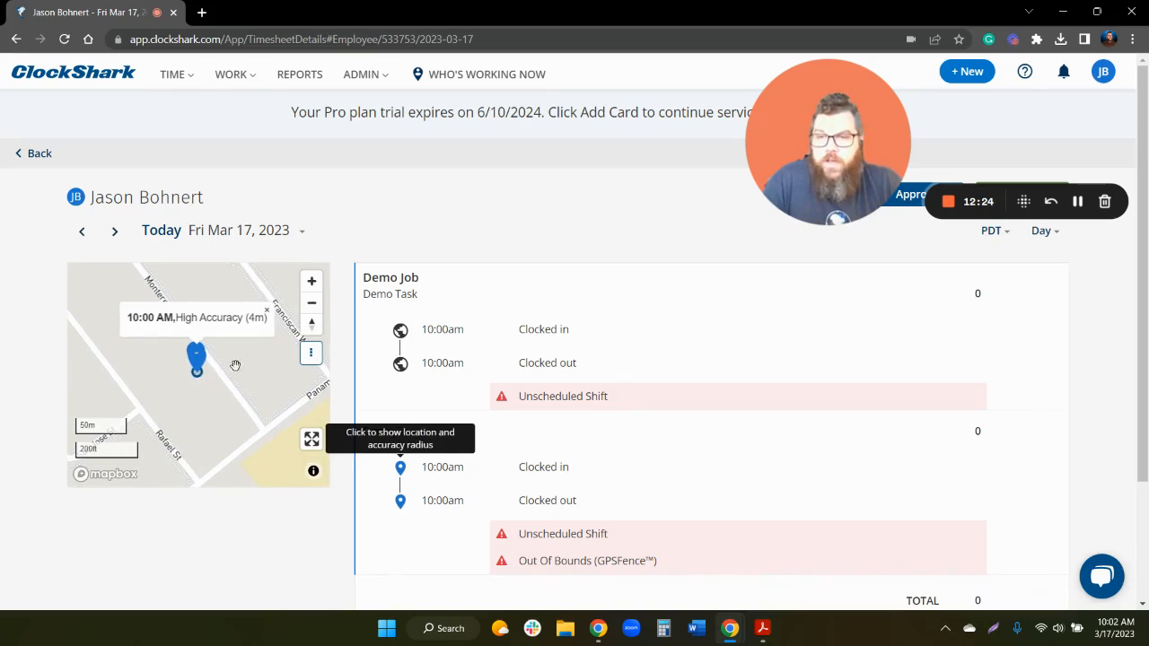
left_click(313, 282)
left_click(318, 286)
left_click(316, 286)
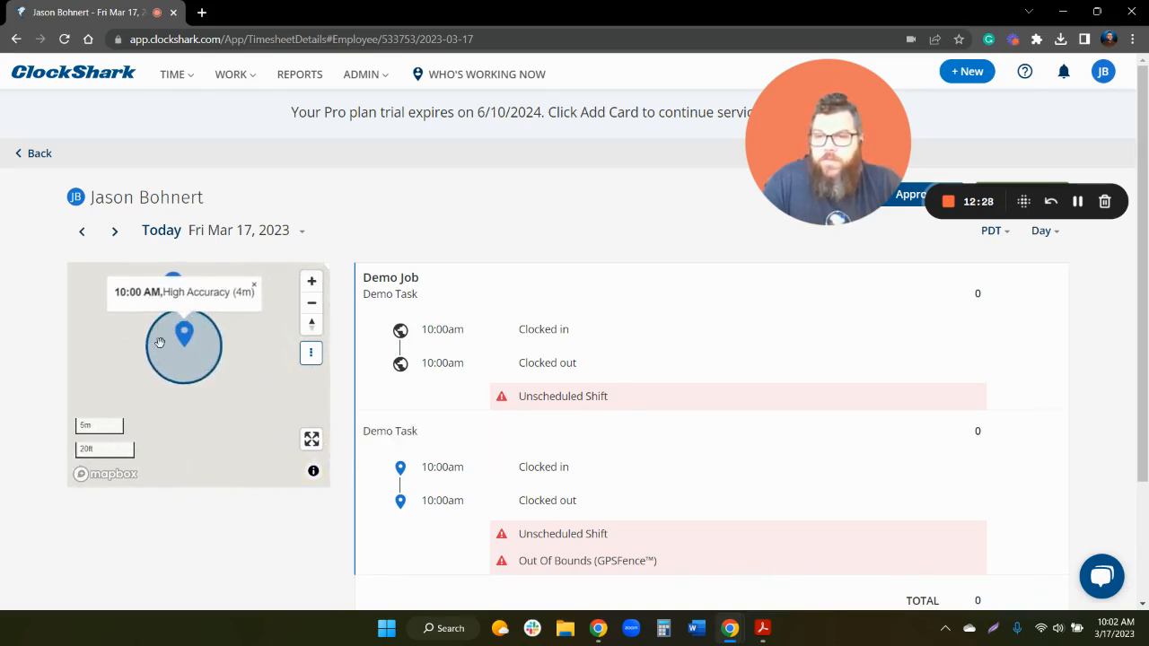
left_click(312, 306)
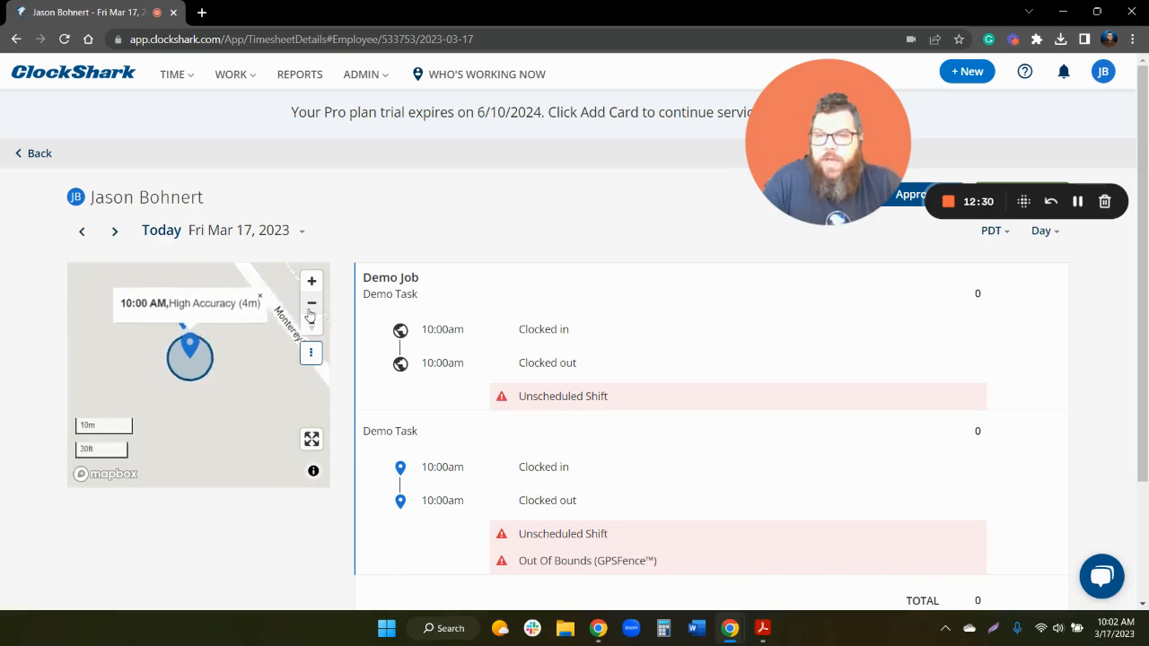
left_click(311, 305)
left_click(311, 306)
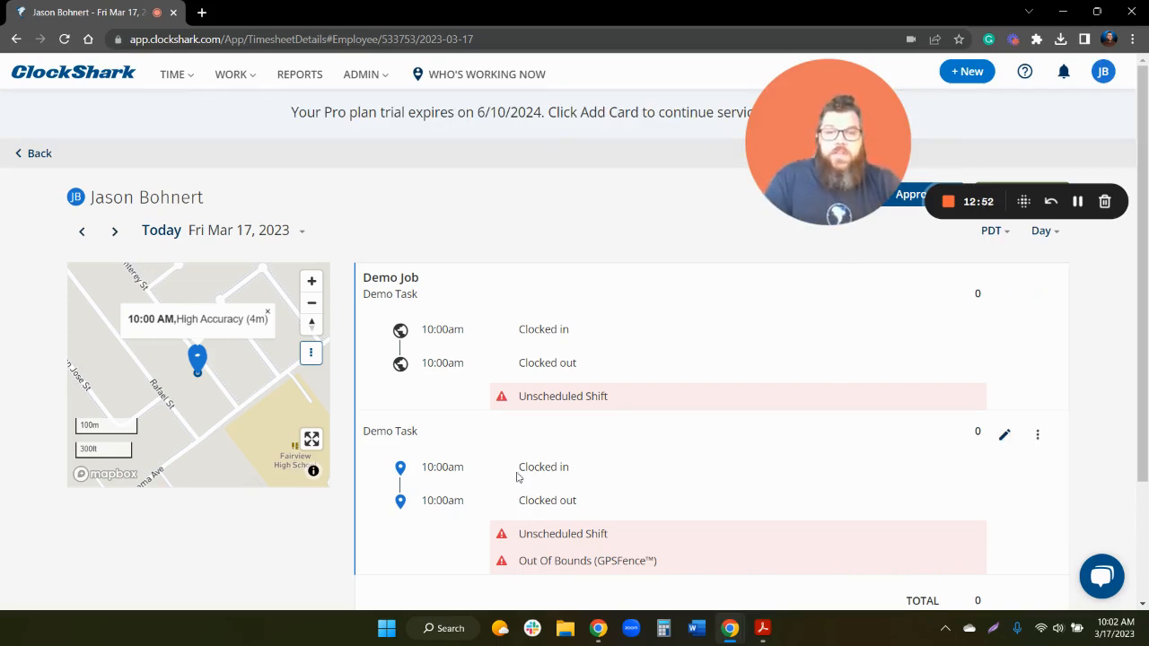
- Change the Demo Task entry's start time to 9:30 am so it totals 0:30
left_click(1006, 438)
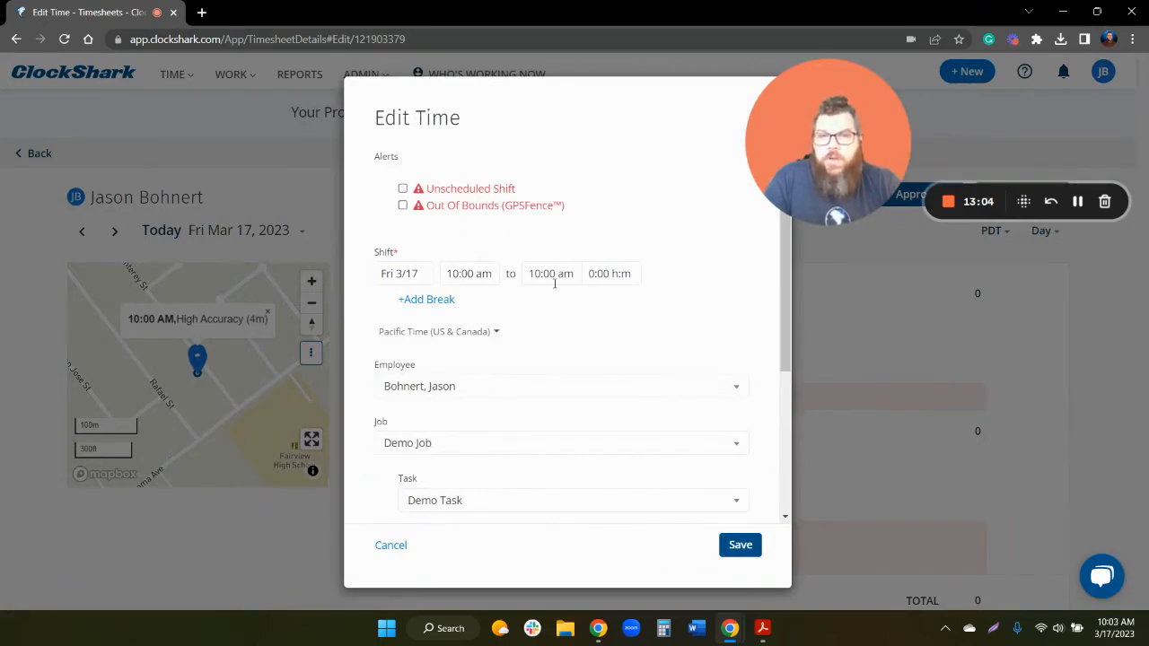
left_click(472, 275)
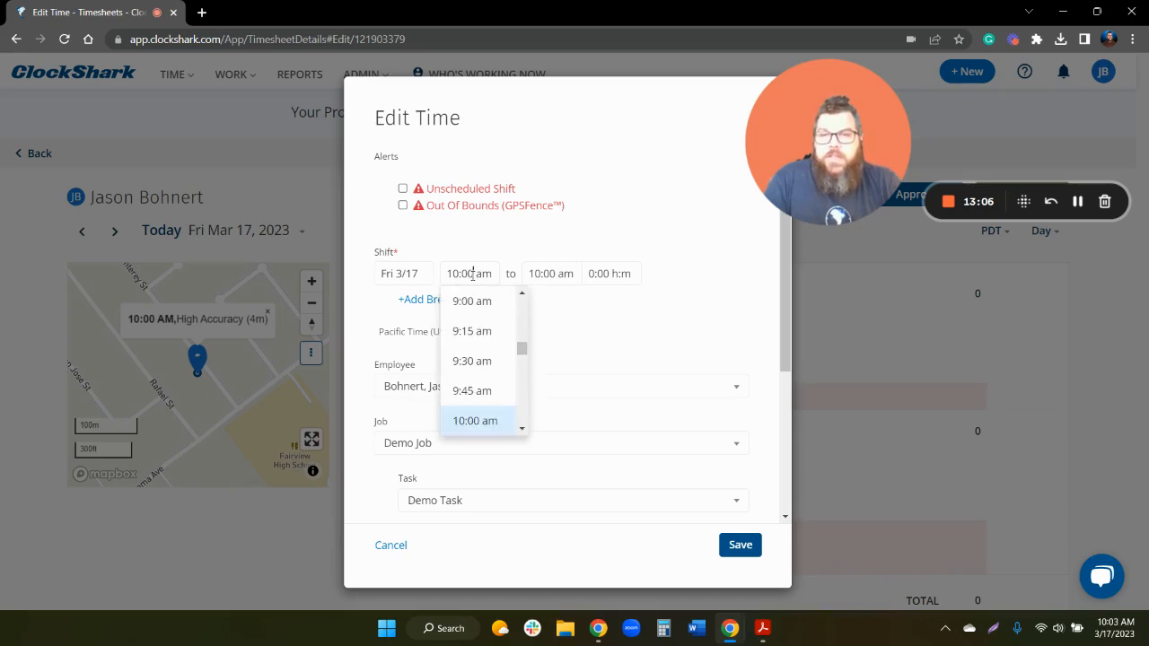
left_click(485, 361)
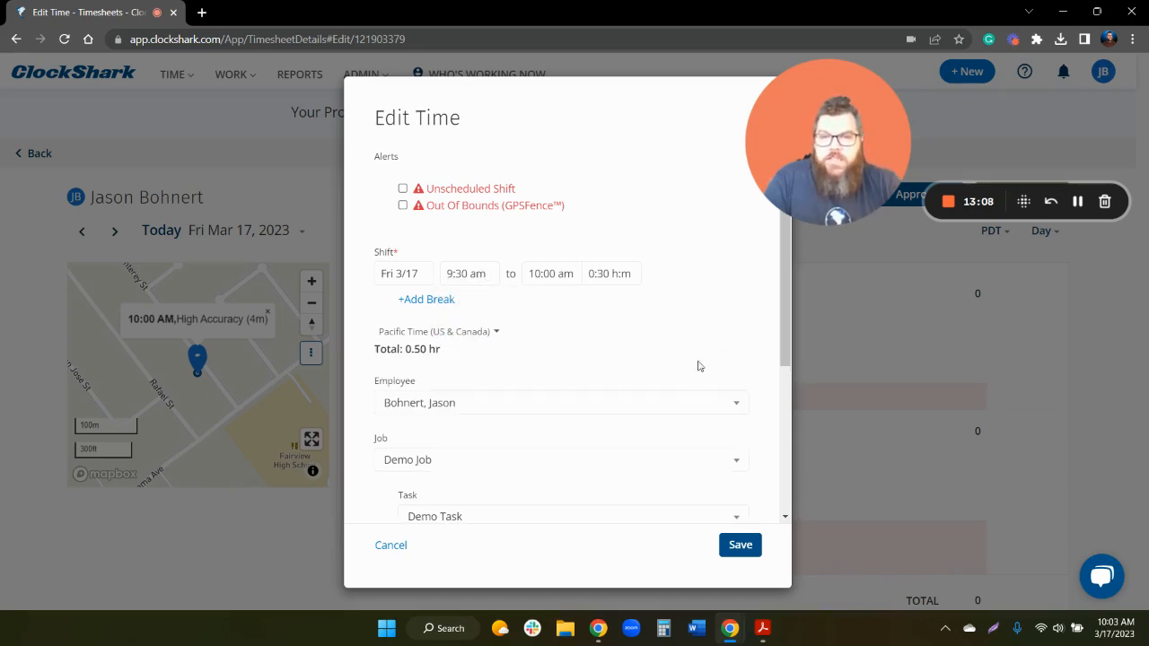
left_click(741, 547)
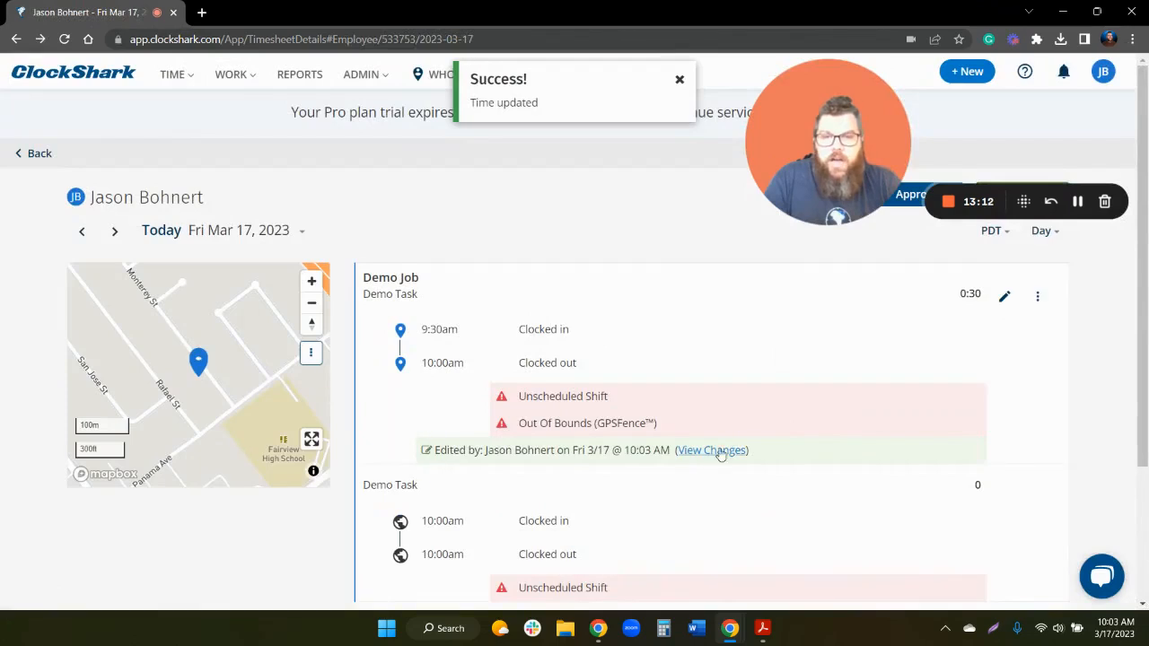
scroll(775, 479, "down", 2)
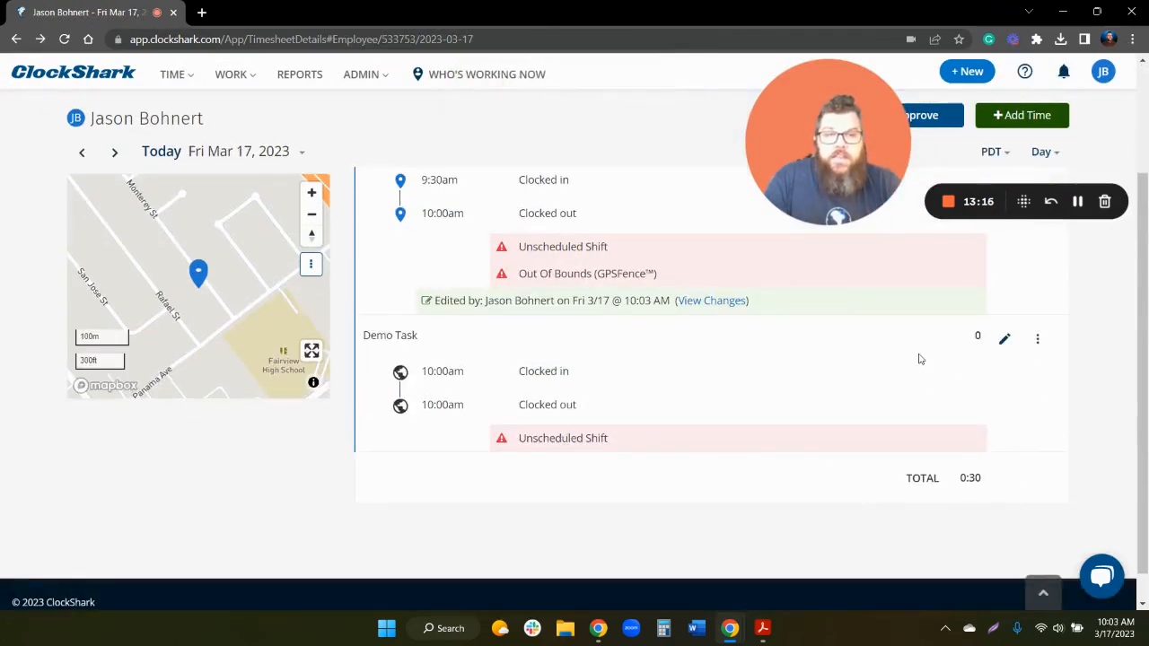
mouse_move(997, 480)
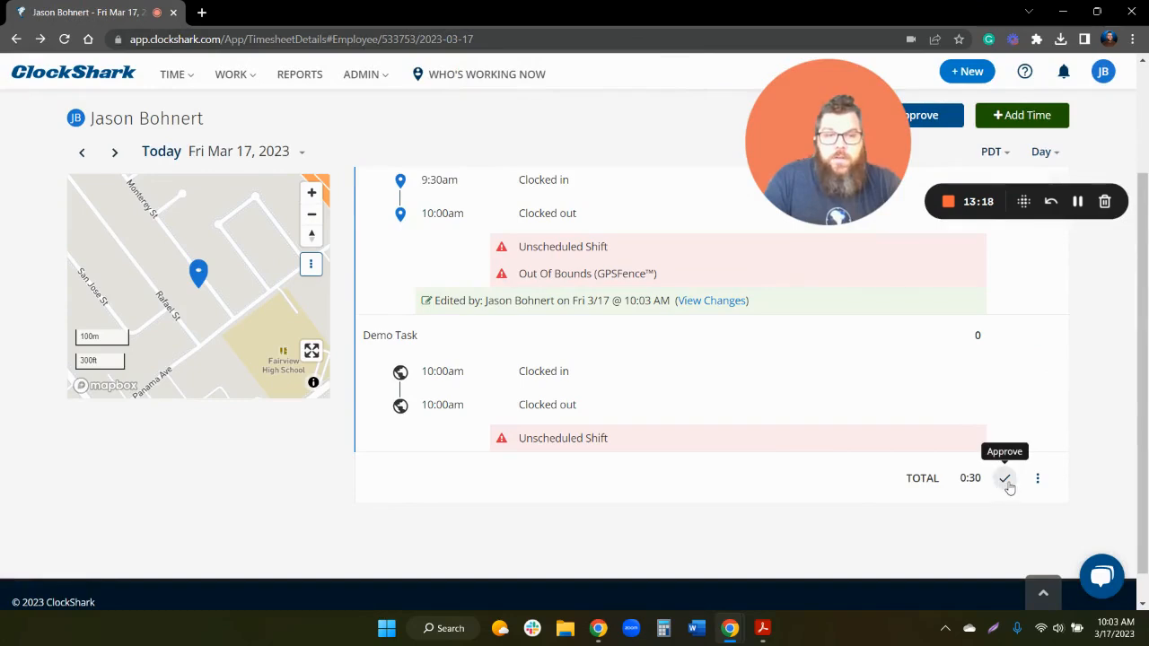
left_click(1006, 481)
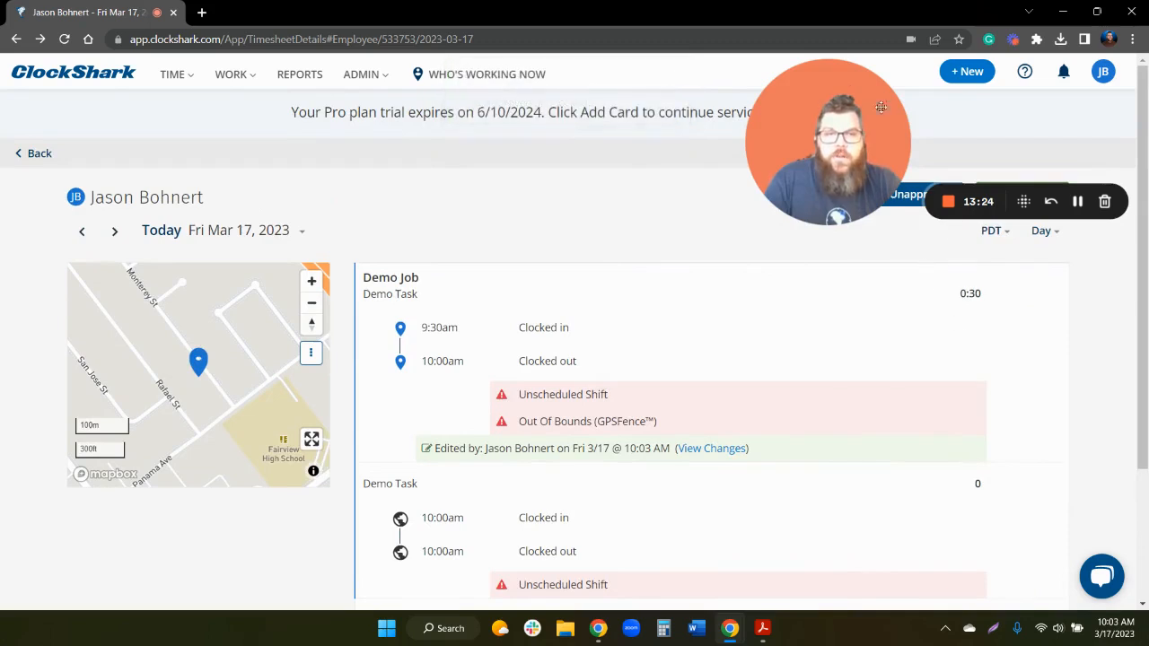
left_click_drag(801, 142, 103, 519)
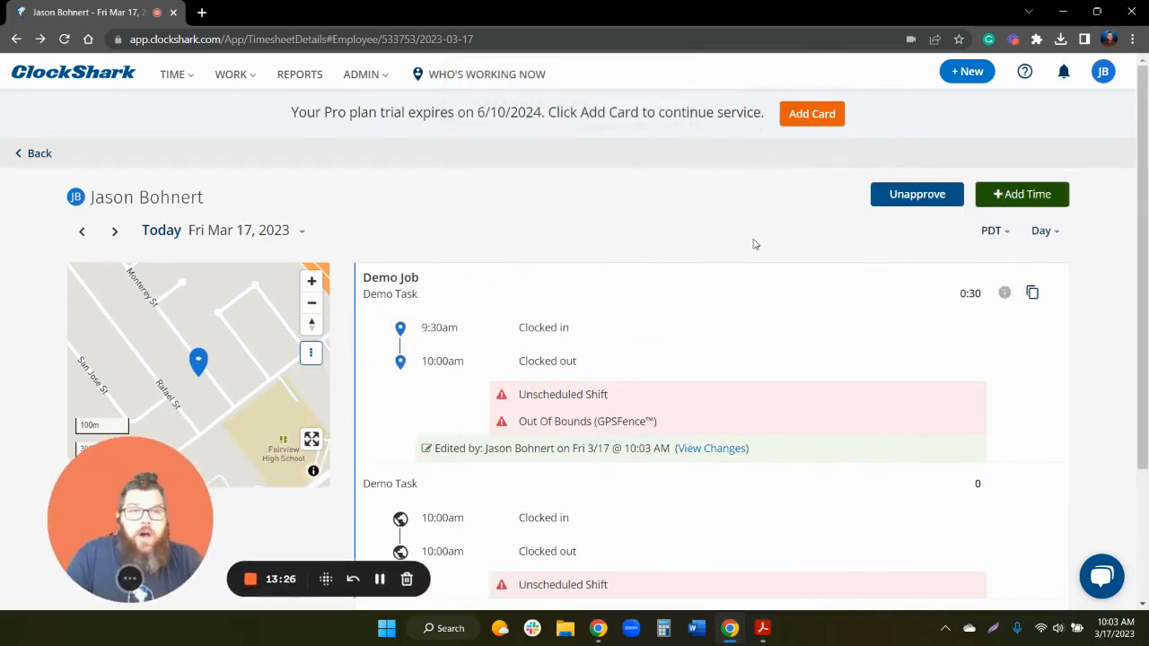
left_click(914, 196)
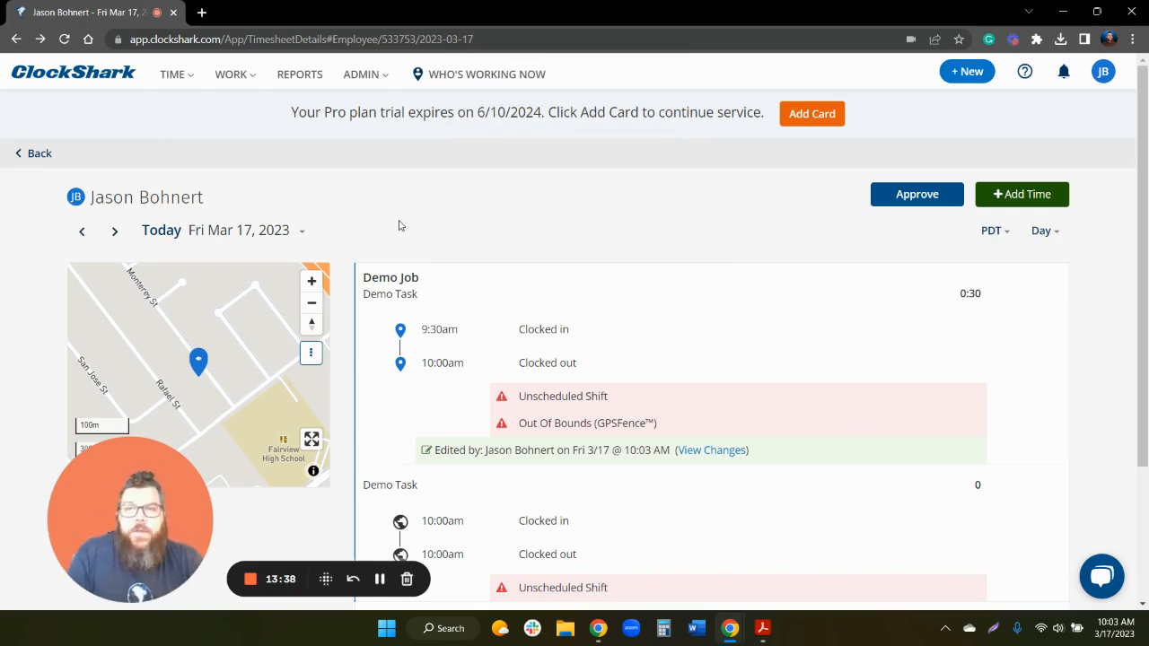
- Open Reports and scroll through the Job, Employee, Task and Financial report categories
left_click(317, 82)
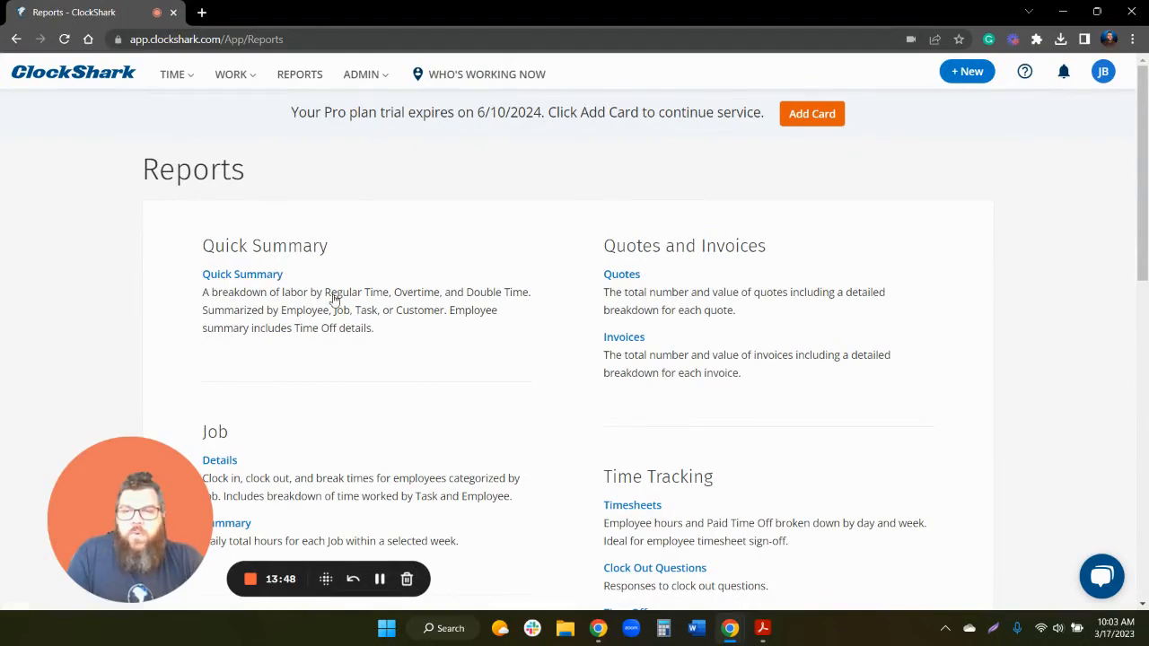
scroll(332, 298, "down", 2)
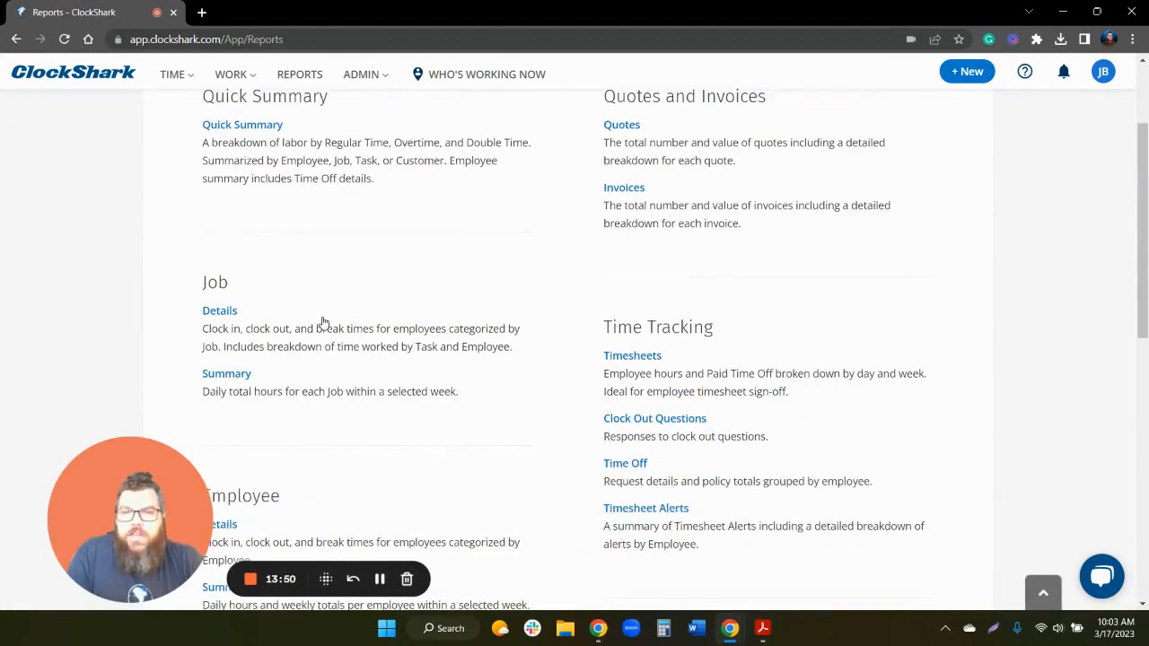
scroll(533, 352, "down", 3)
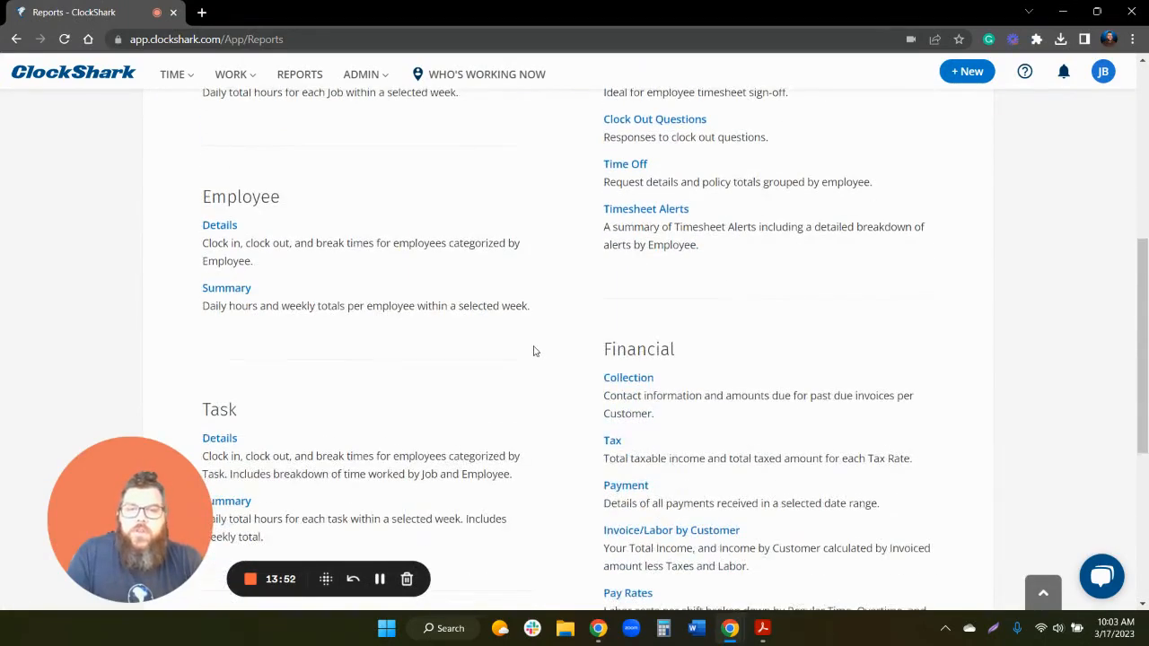
scroll(533, 351, "down", 2)
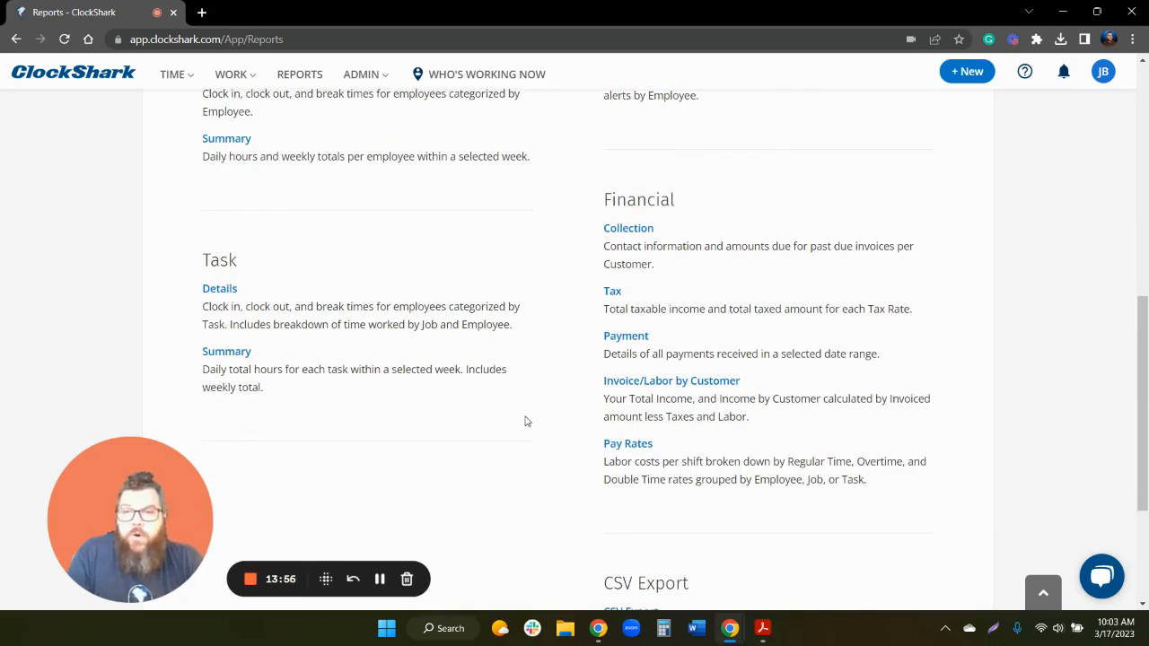
scroll(527, 421, "up", 3)
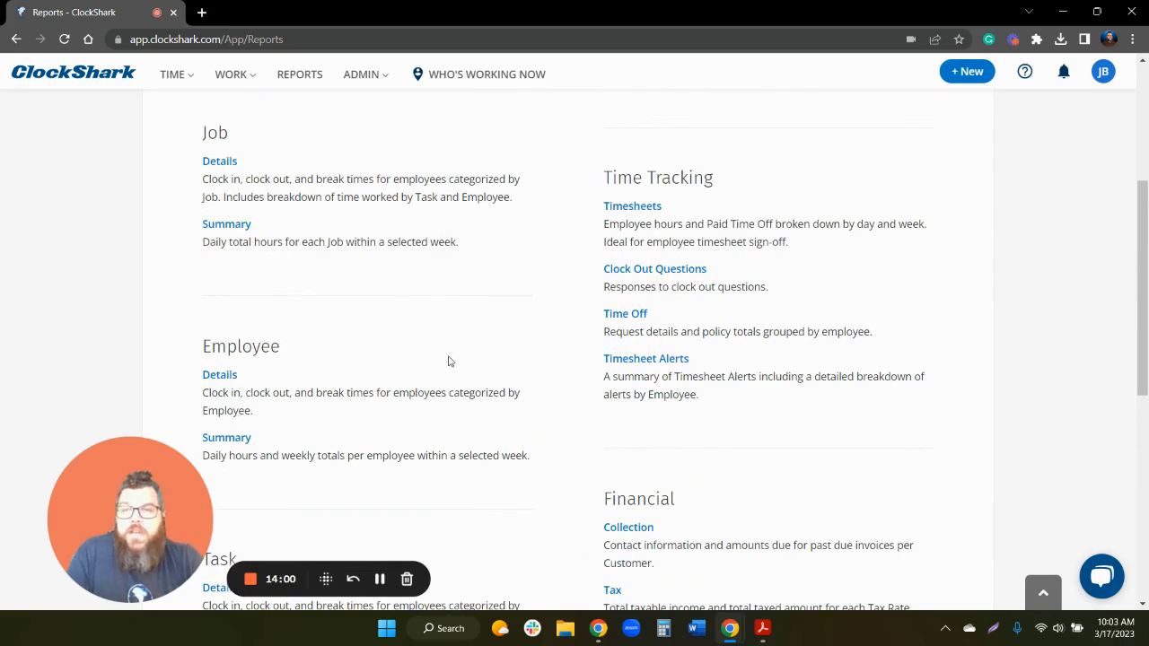
- Open the Job Details report and set its range to This Pay Period (3/13–3/19/23)
left_click(220, 161)
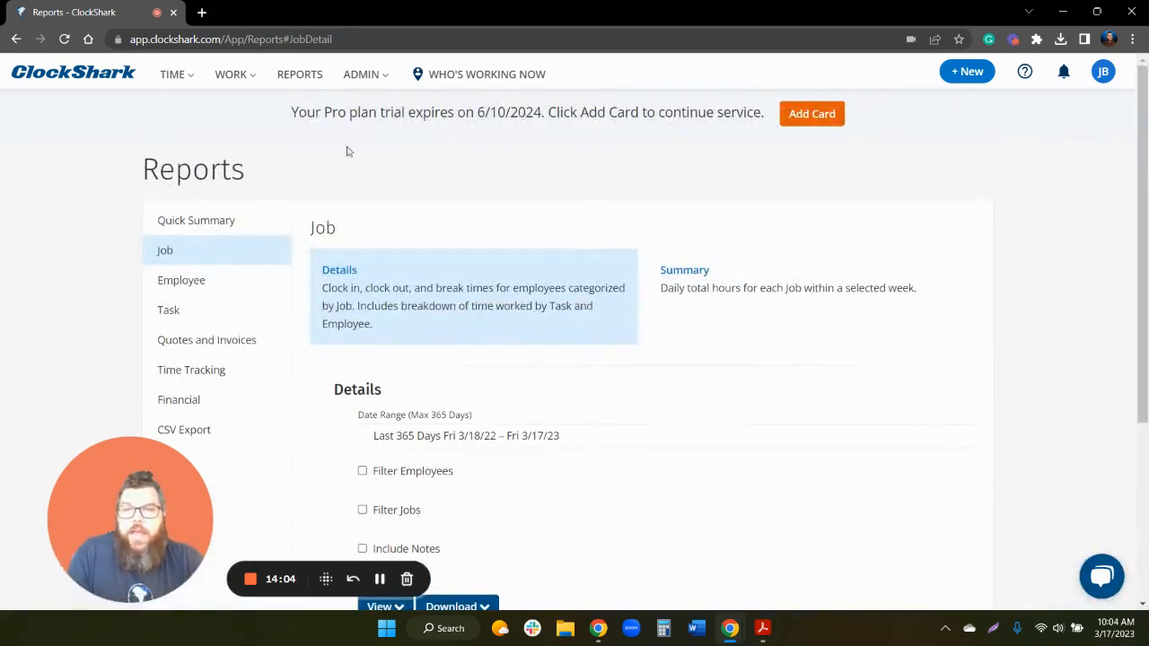
scroll(518, 405, "down", 2)
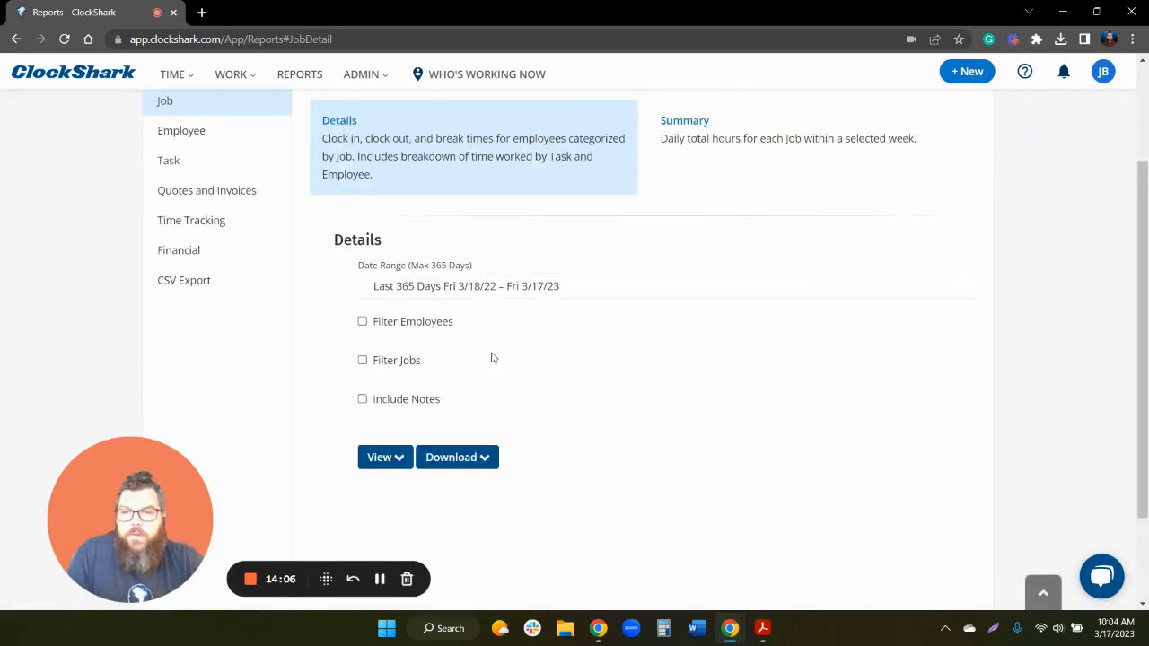
left_click(497, 294)
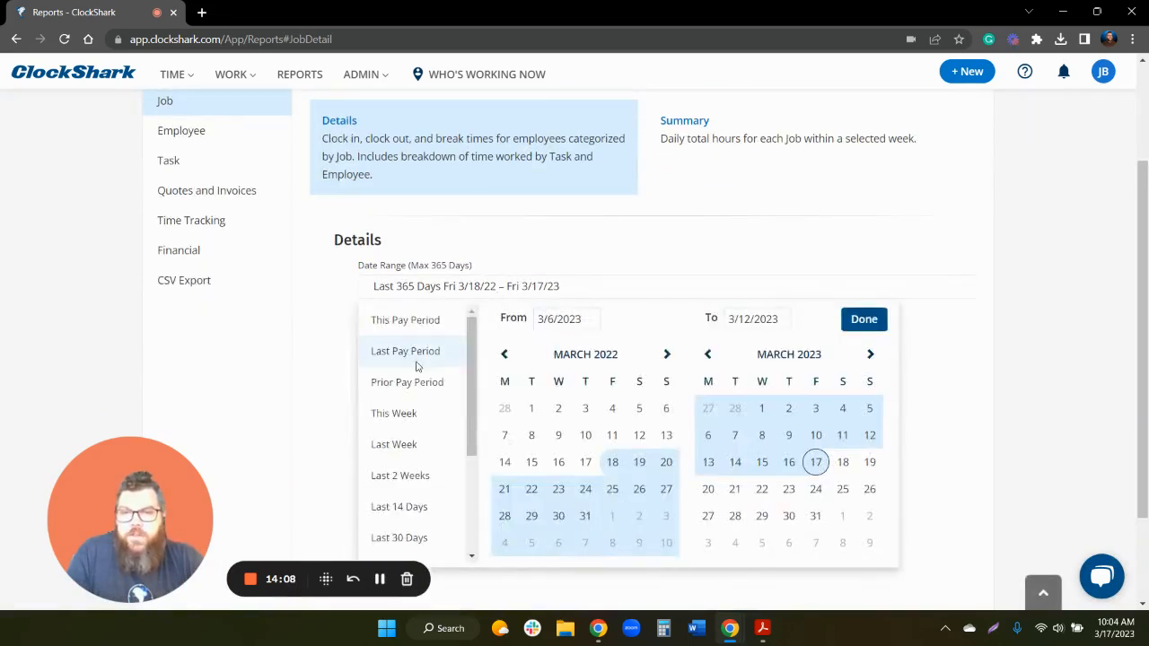
left_click(429, 412)
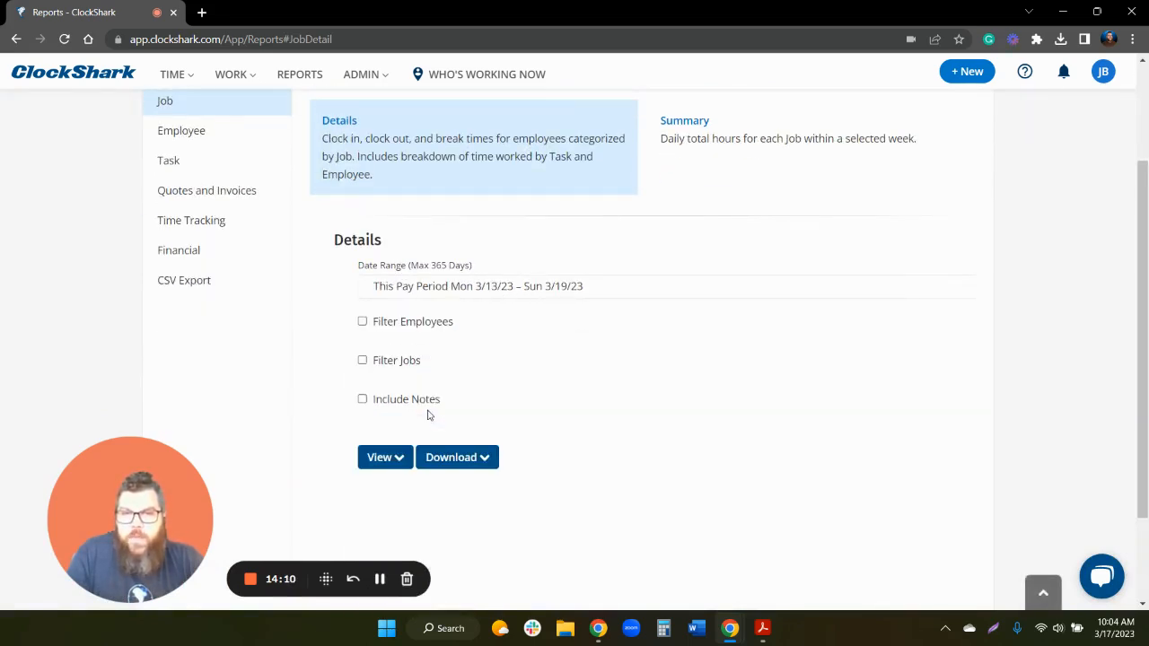
- Try the employee and job filters, including Demo Job, then clear both filters
left_click(438, 324)
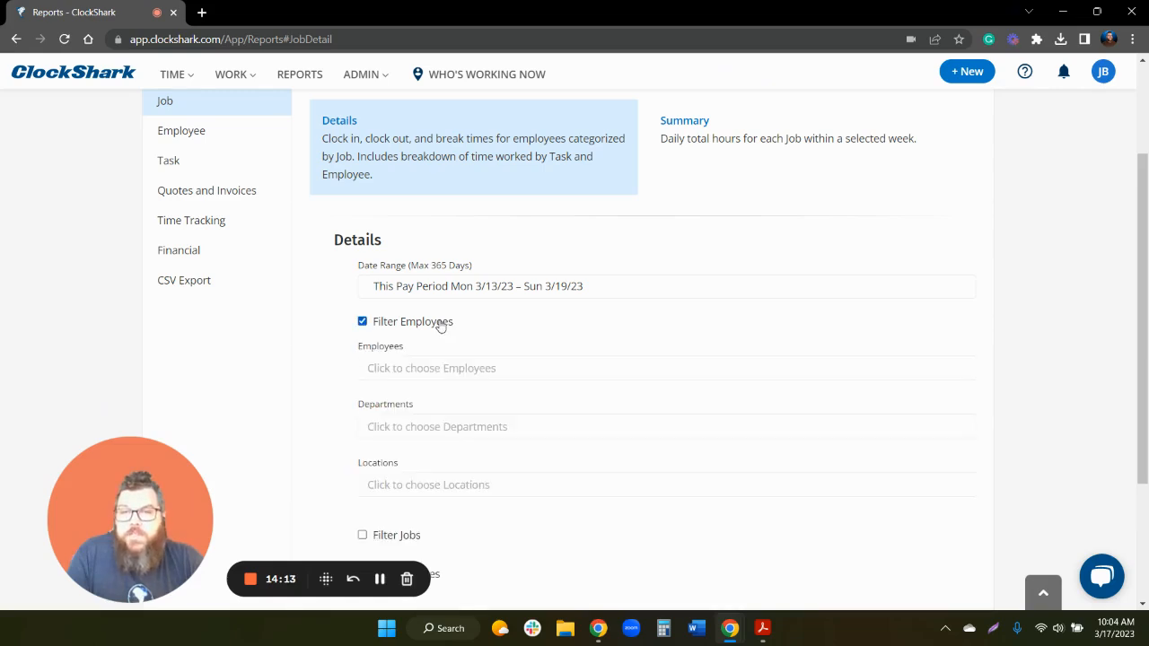
left_click(457, 367)
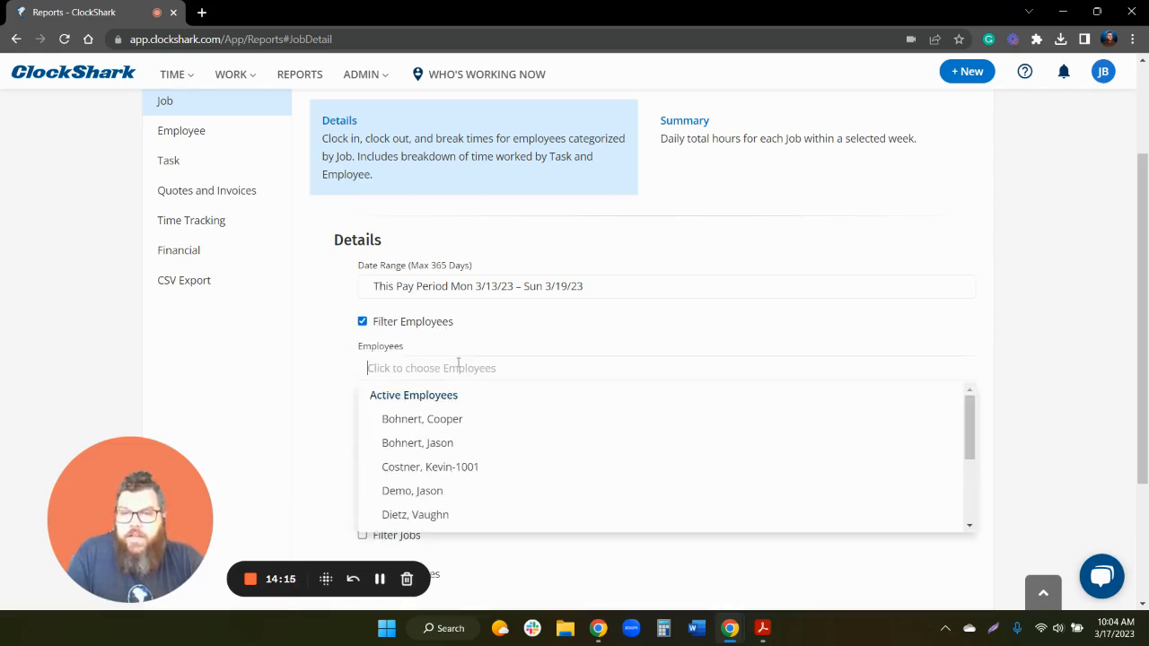
left_click(363, 323)
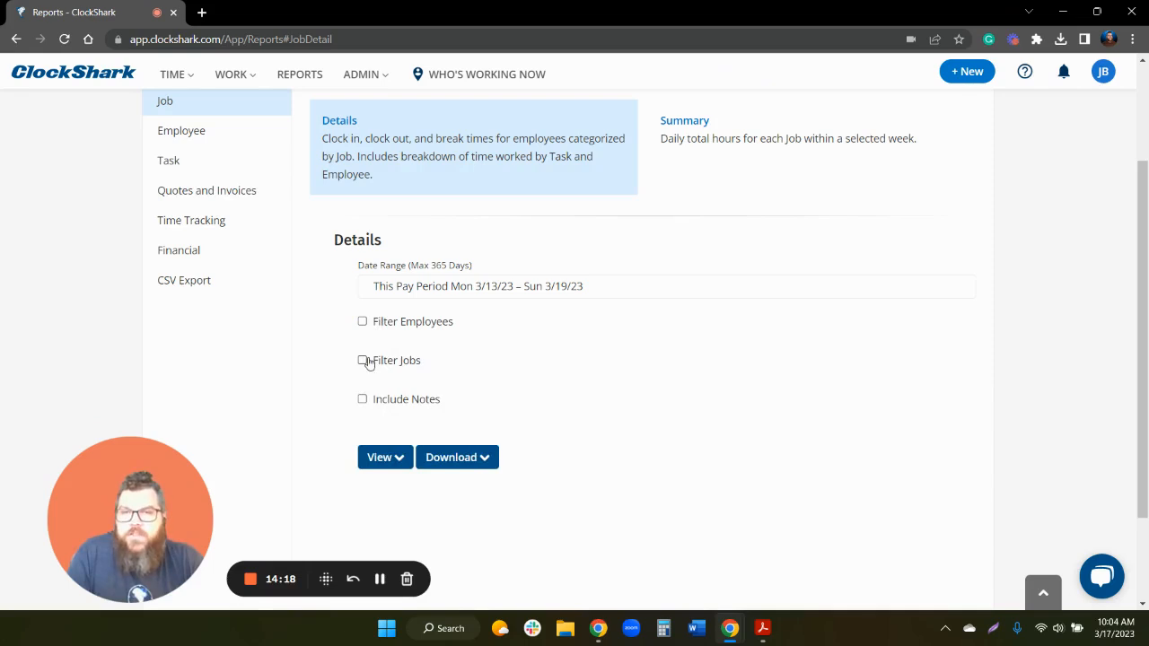
left_click(365, 361)
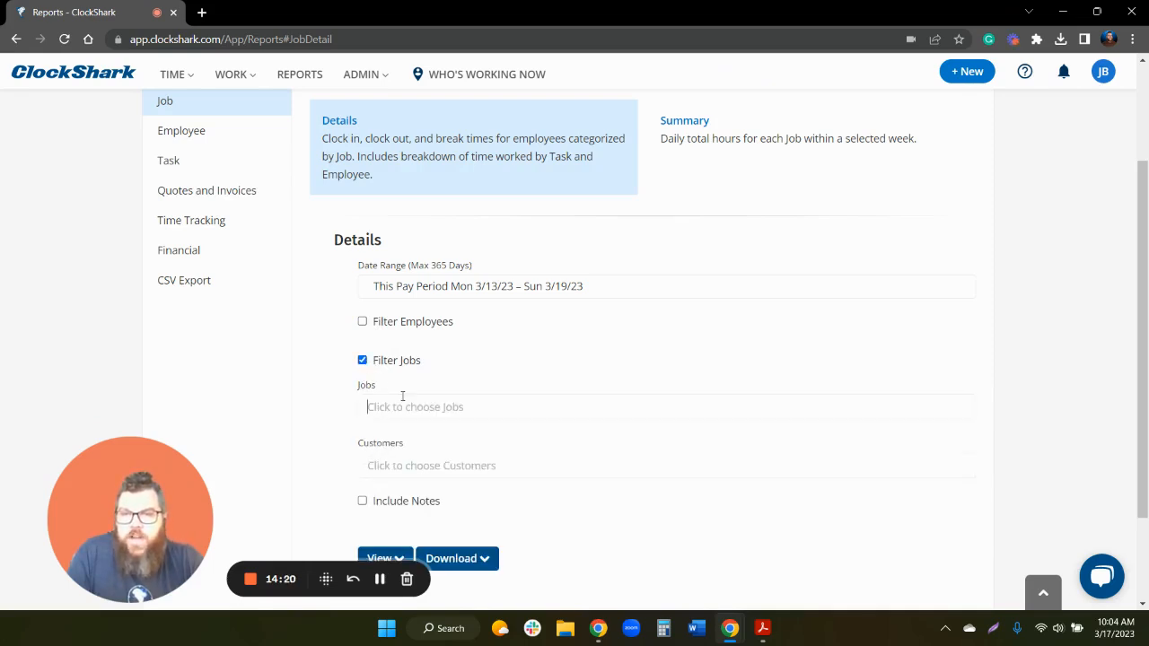
left_click(402, 400)
left_click(431, 458)
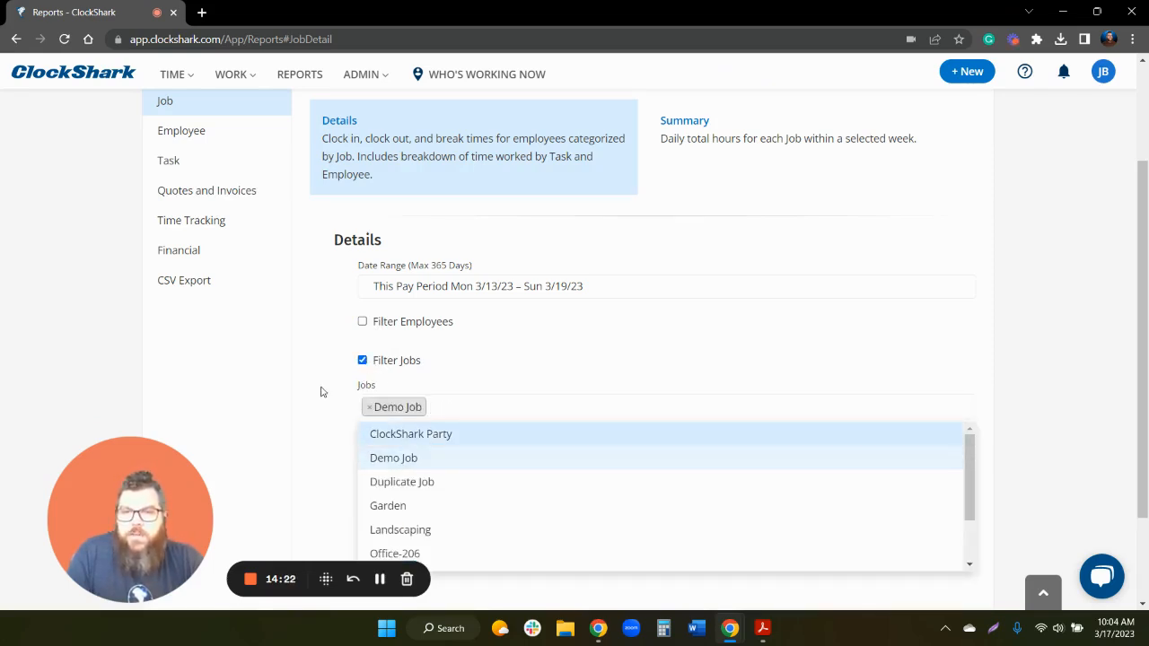
left_click(322, 391)
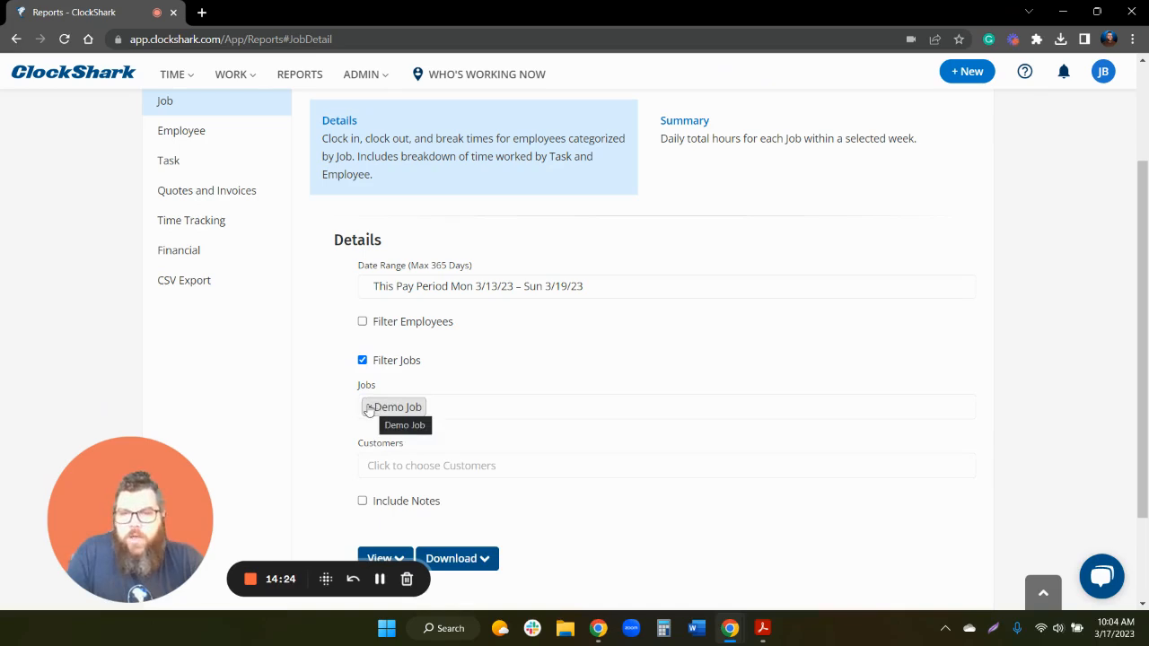
left_click(368, 409)
left_click(362, 360)
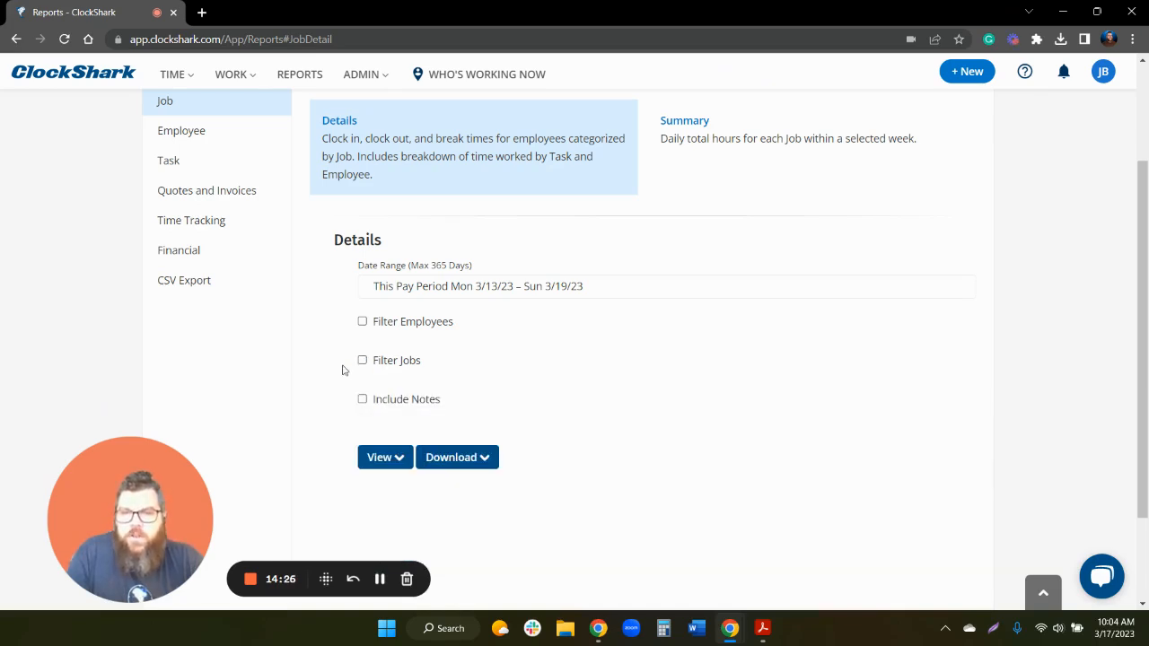
- Show the View layout choices for the Job Details report
scroll(377, 360, "up", 3)
scroll(333, 314, "down", 3)
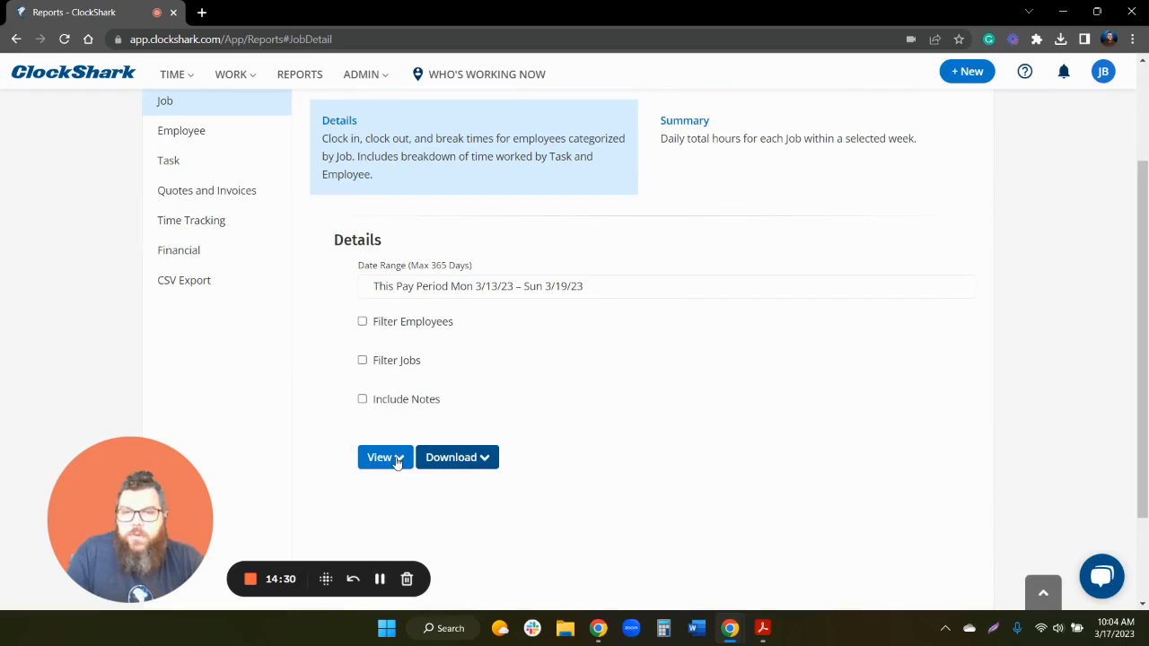
left_click(395, 460)
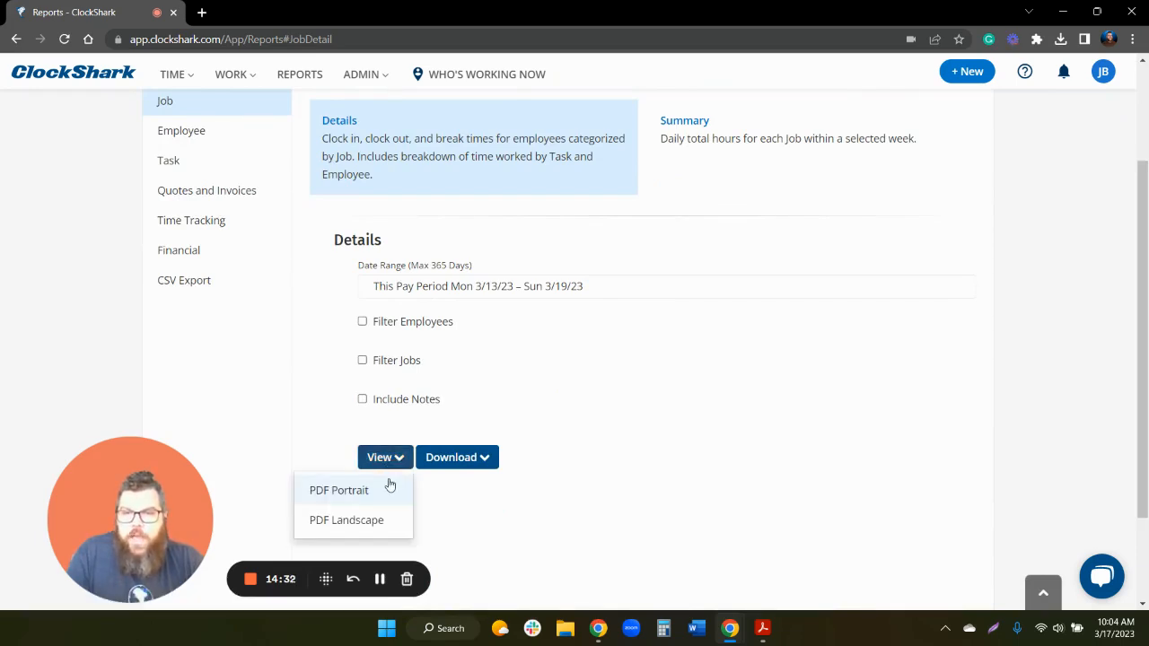
- Generate the Job Detail report as a PDF Portrait, scroll its pages, then return to Reports
left_click(384, 500)
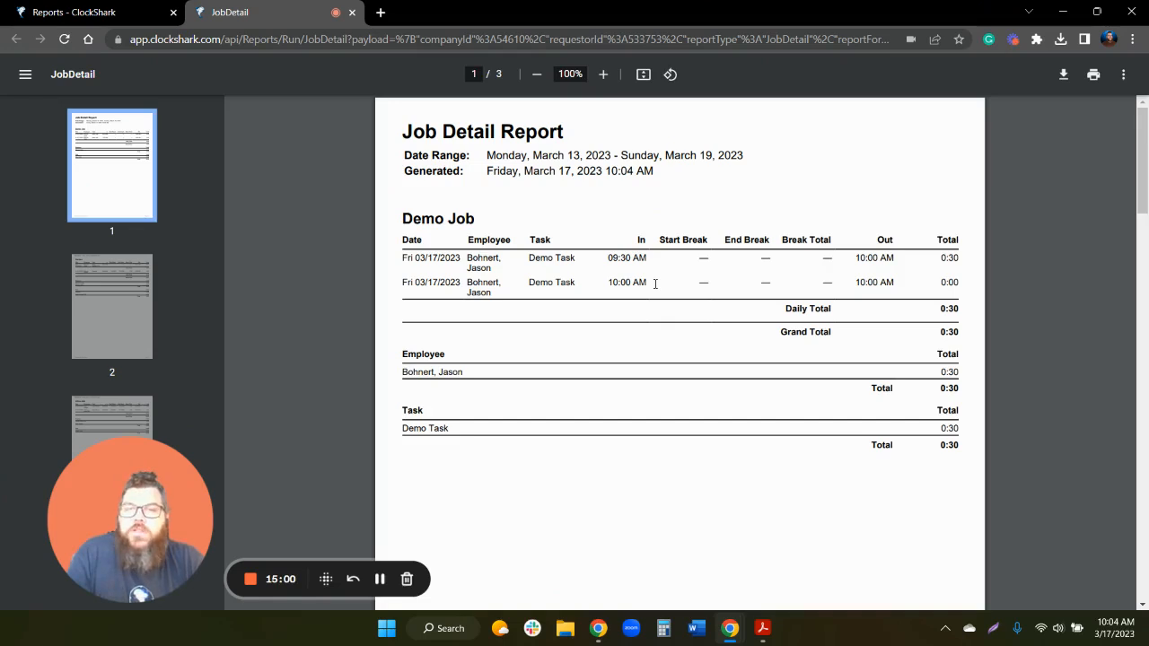
scroll(655, 284, "down", 10)
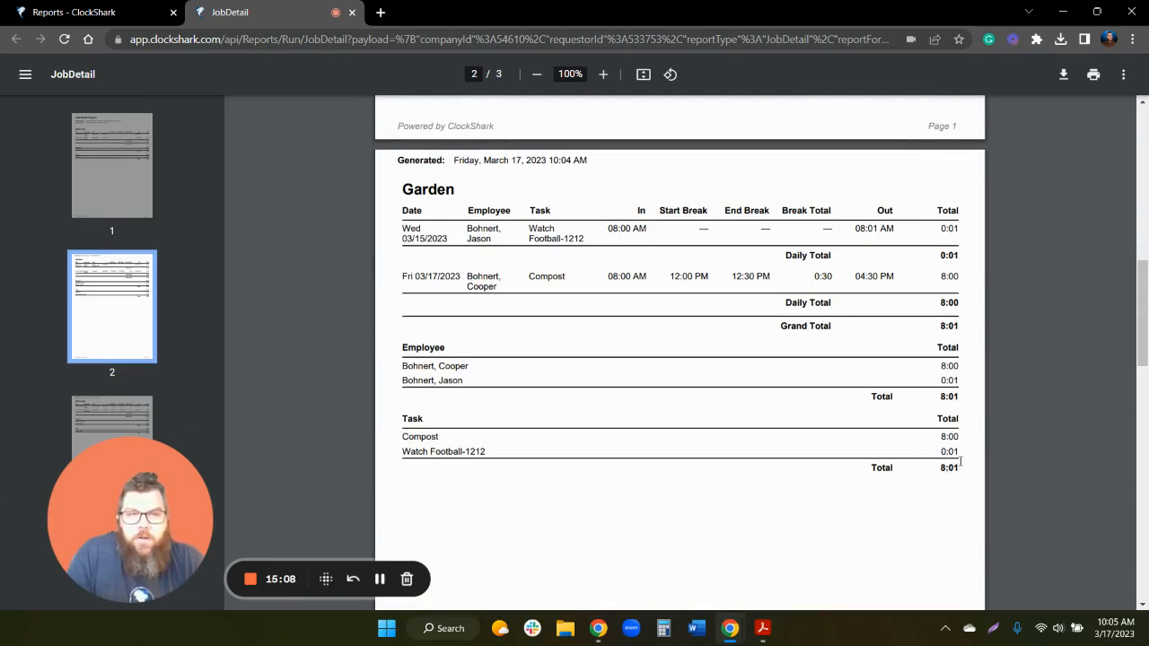
scroll(745, 431, "down", 10)
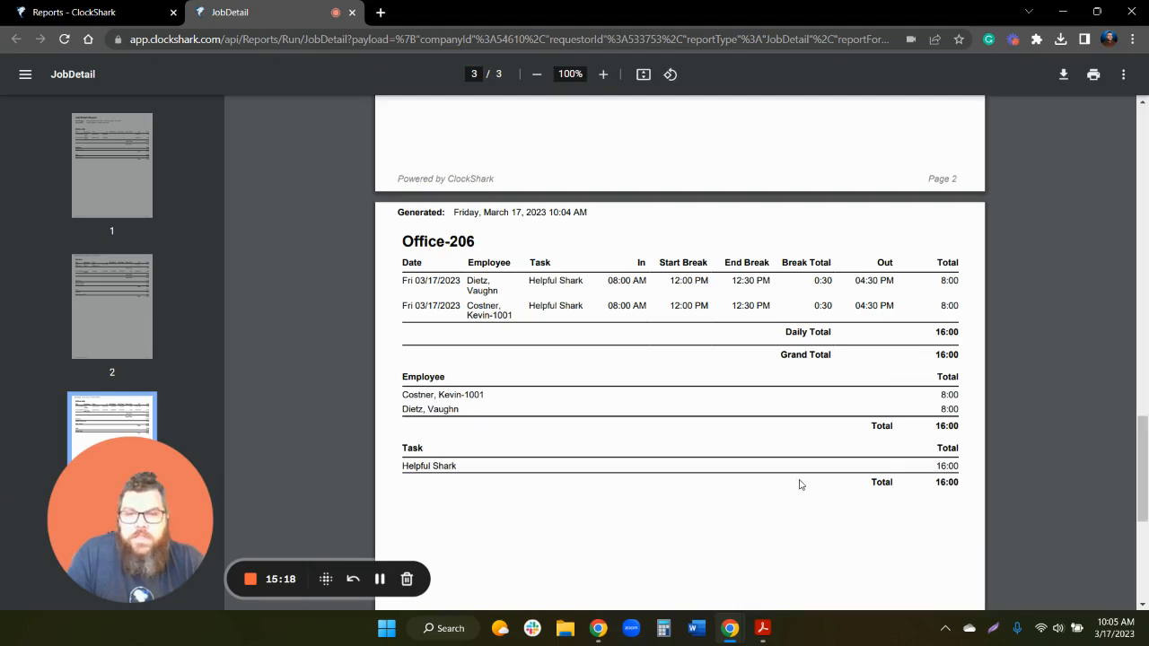
scroll(791, 471, "down", 4)
scroll(778, 454, "up", 12)
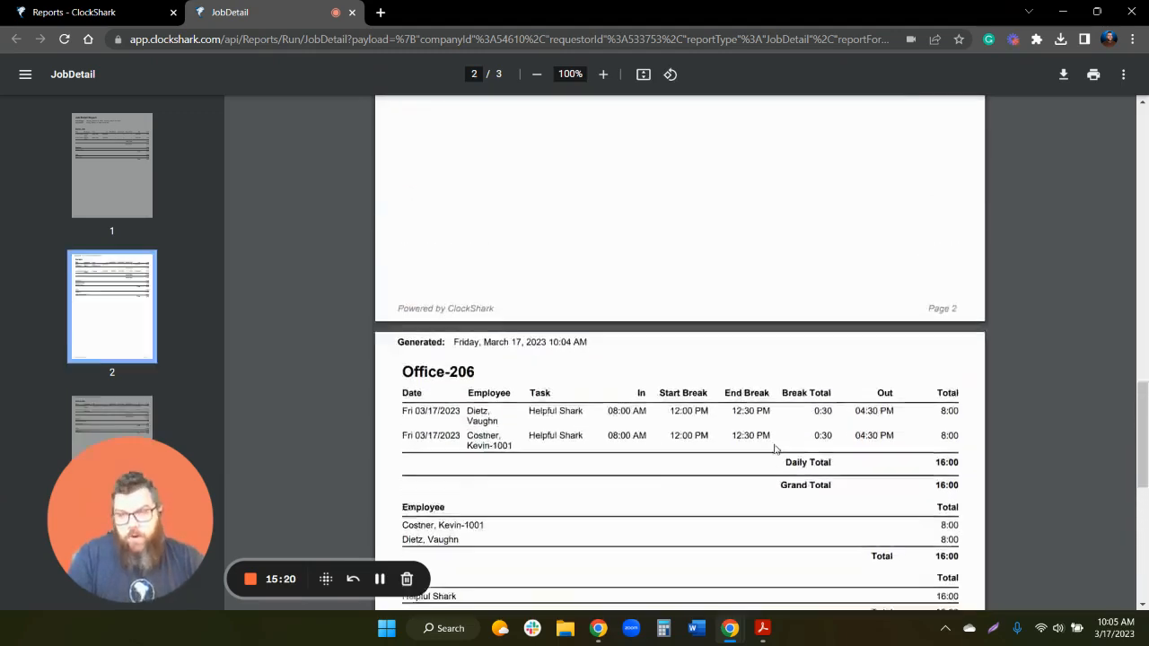
scroll(775, 443, "up", 3)
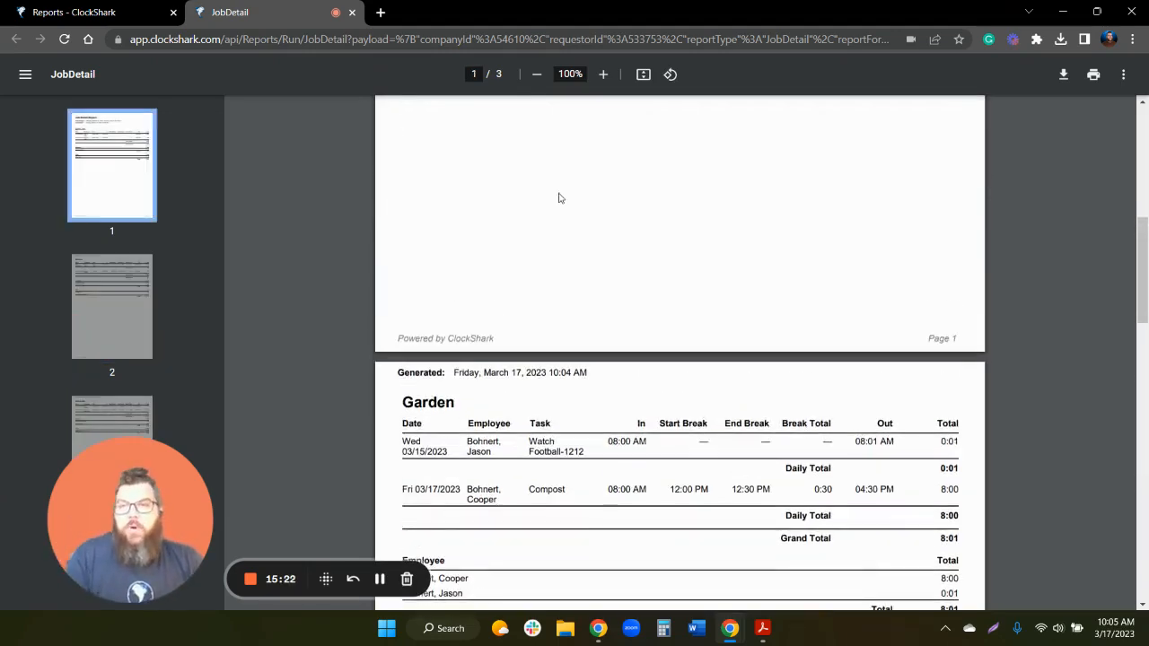
left_click(121, 11)
scroll(341, 182, "up", 3)
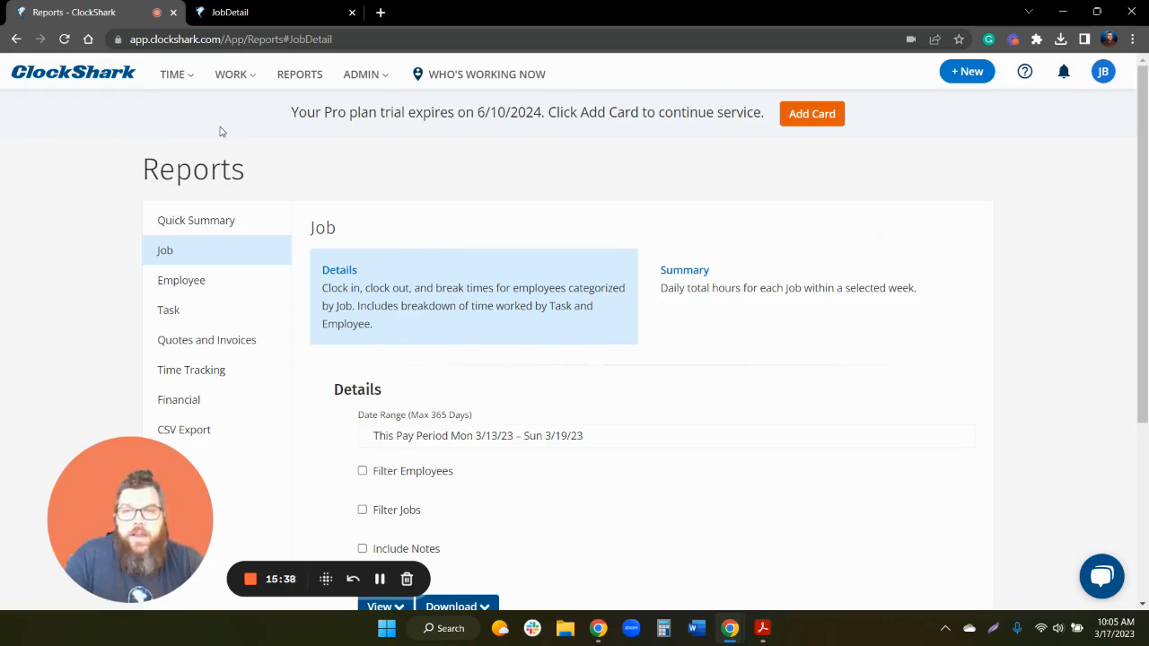
- Go to ADMIN > Integrations and browse the QuickBooks, Sage, ADP, Gusto, MYOB and Paychex cards
left_click(368, 74)
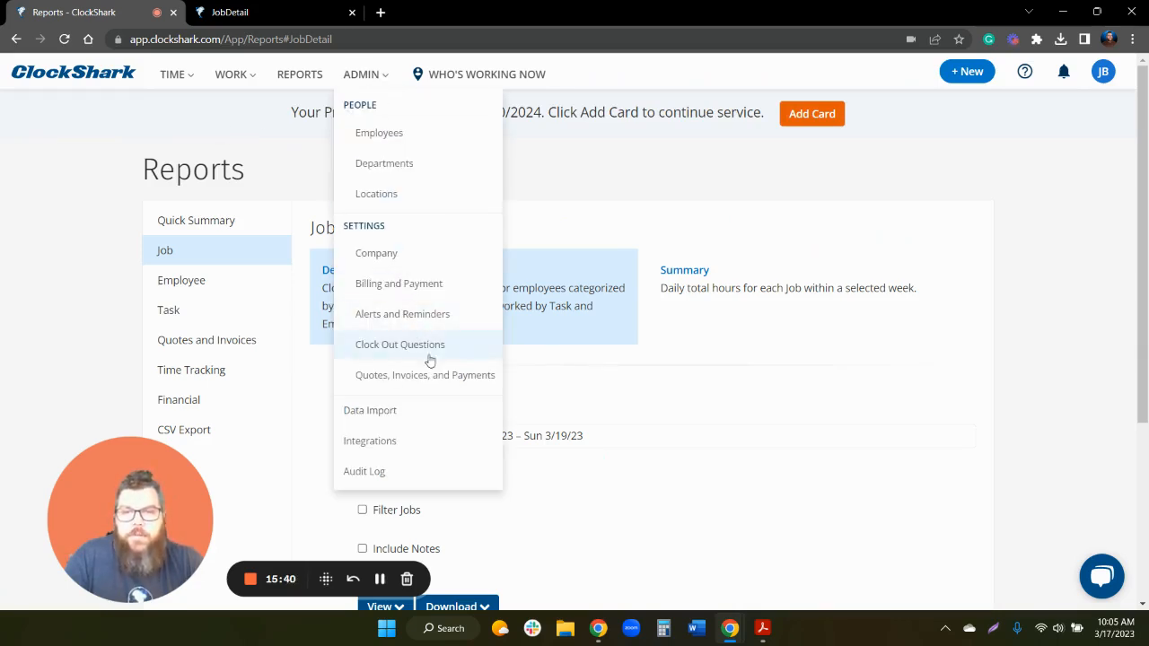
left_click(438, 444)
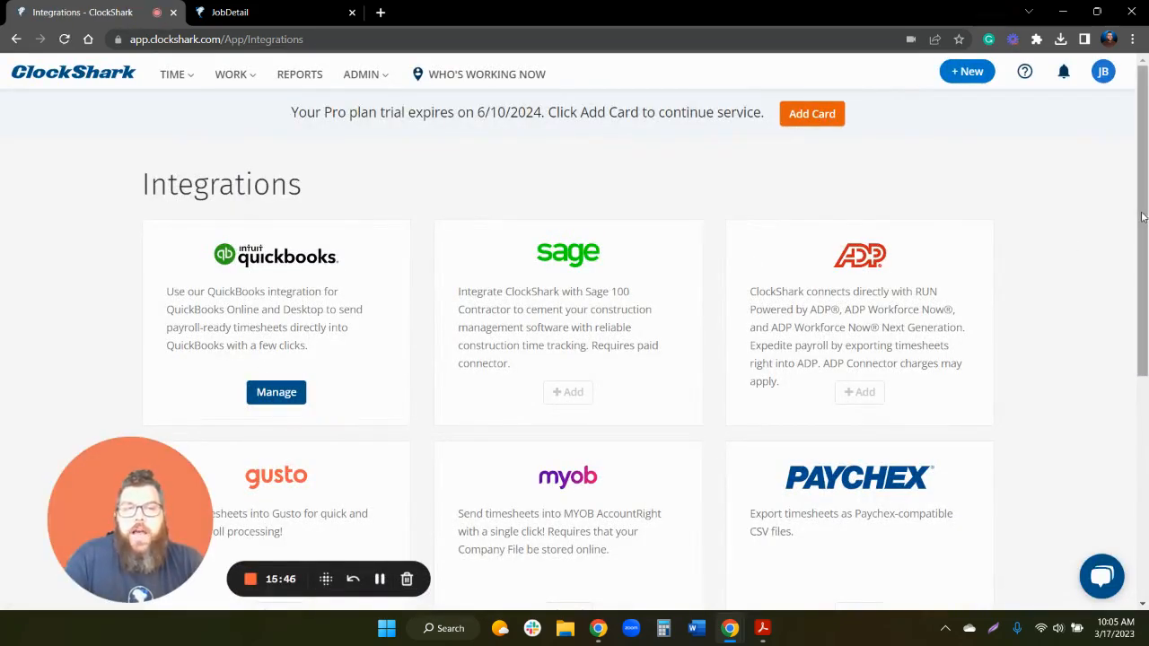
scroll(1143, 216, "down", 1)
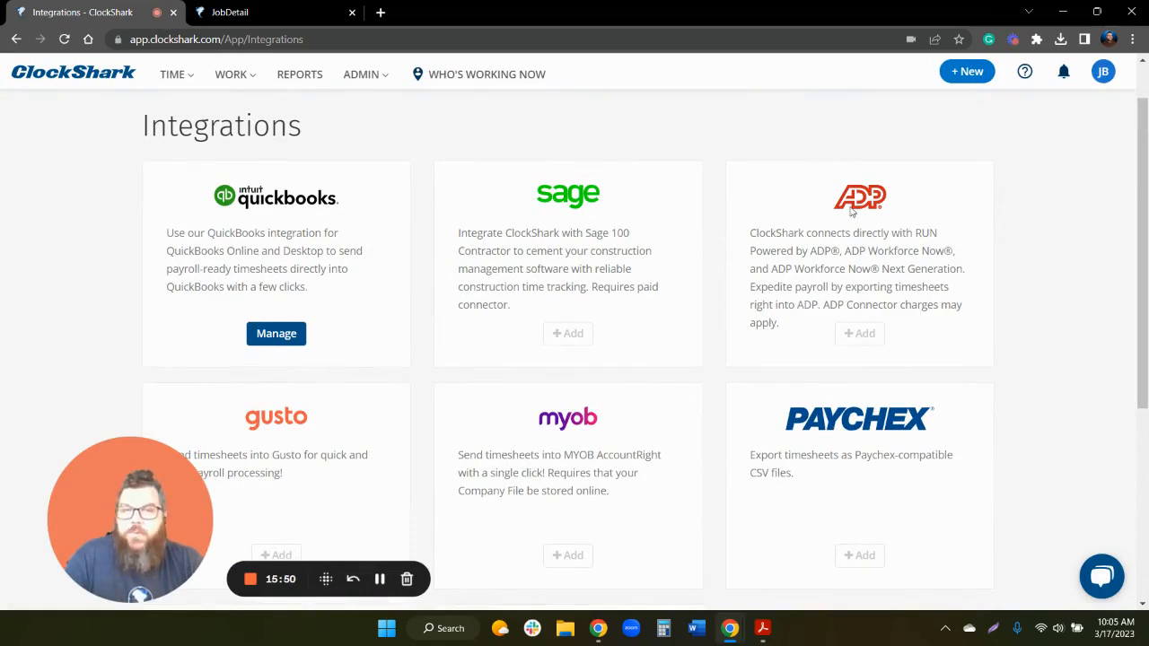
scroll(662, 294, "down", 2)
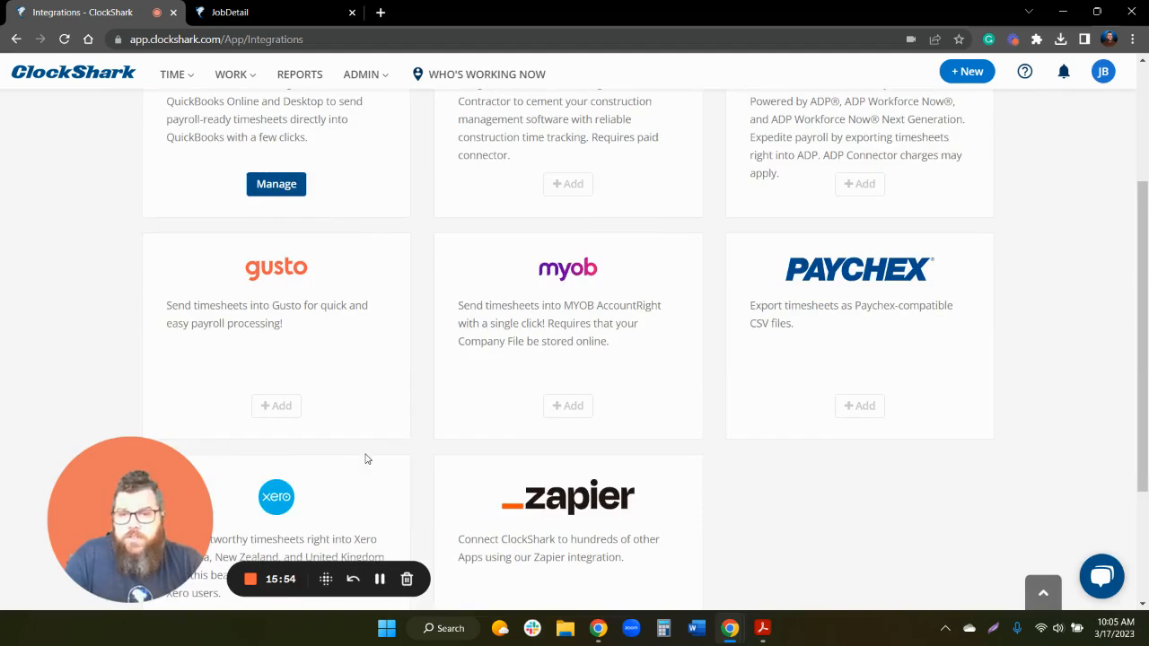
scroll(365, 457, "up", 3)
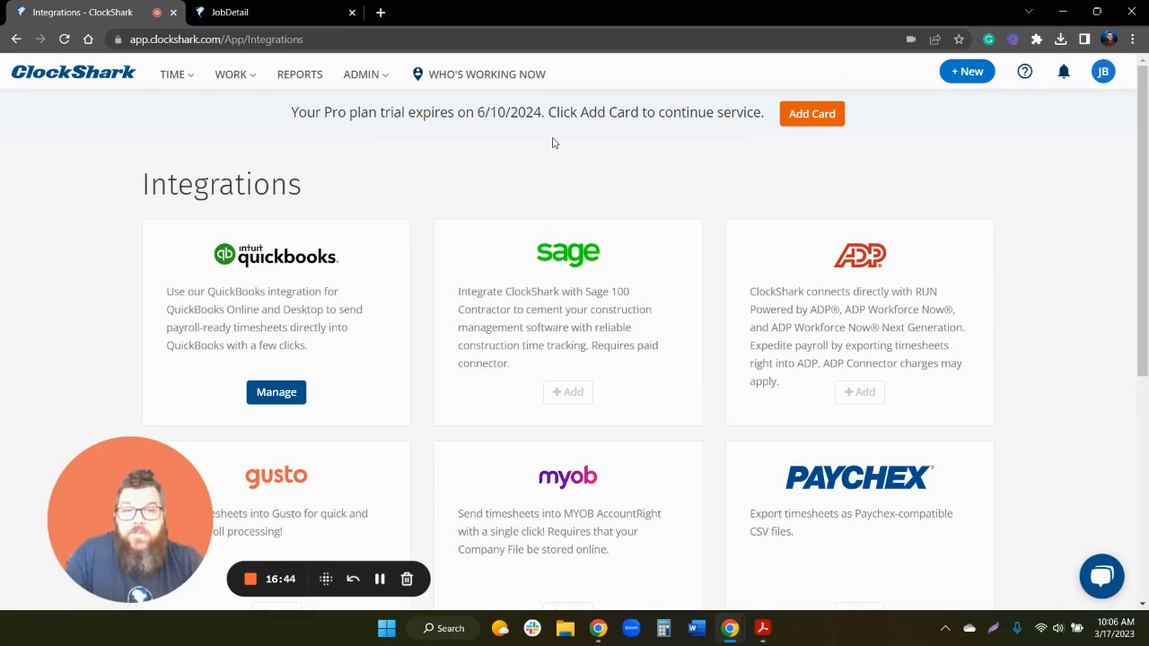
- In the support chat, type a request to set up an integration meeting
left_click(1102, 579)
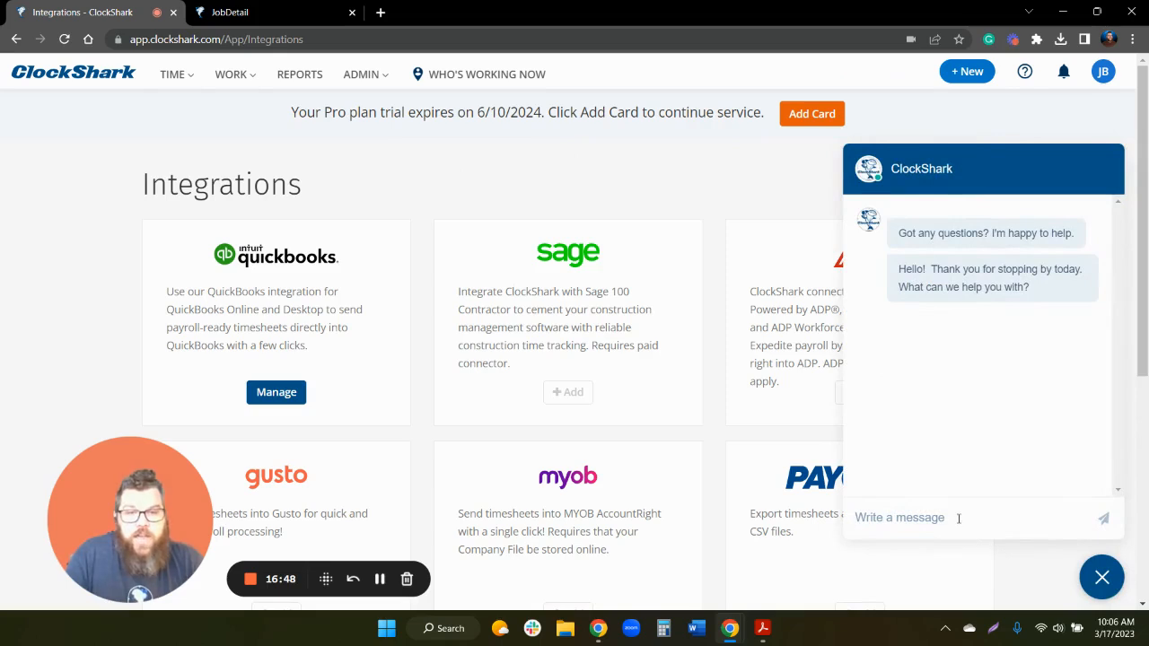
left_click(959, 518)
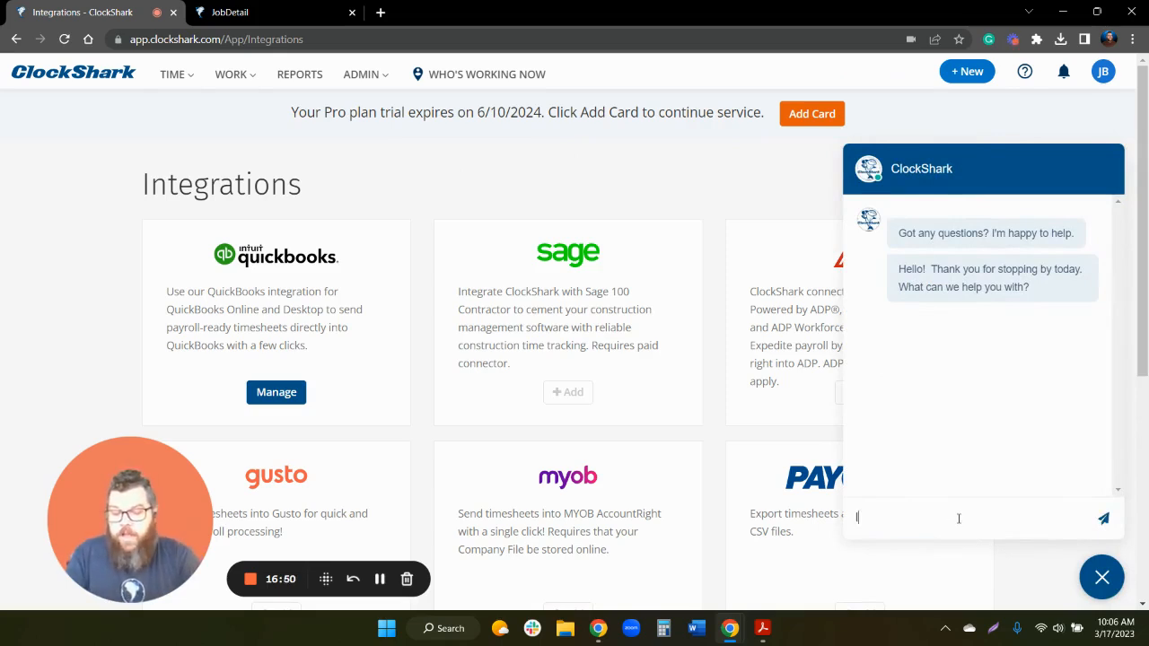
type("I want to")
type("up")
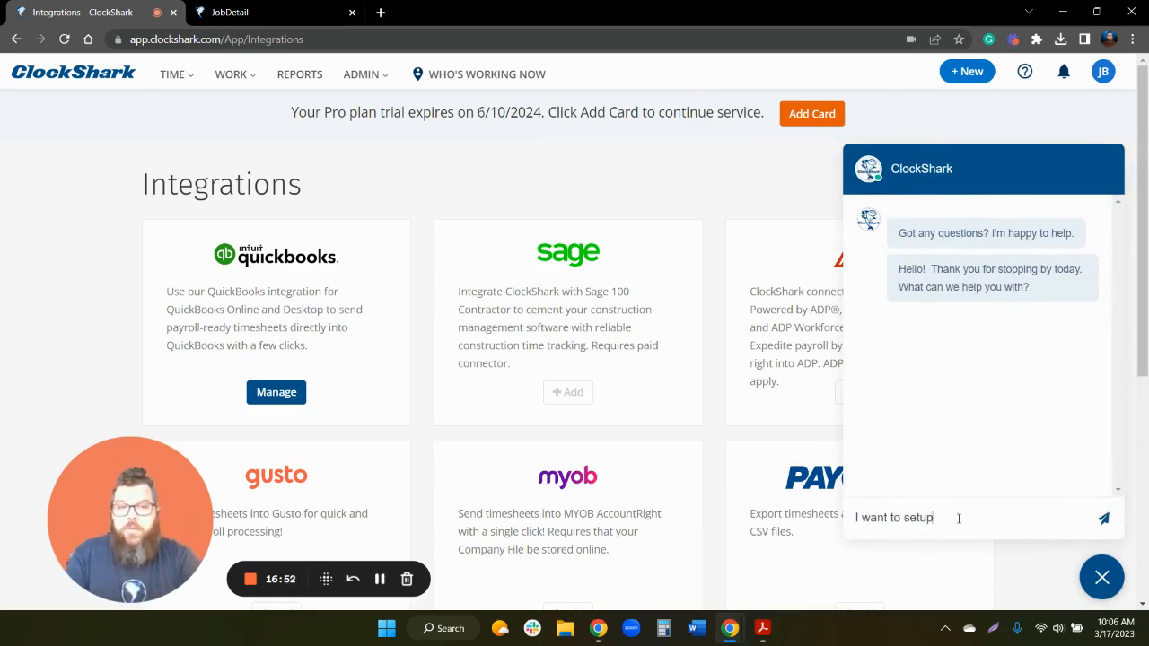
type(" an integration meeting")
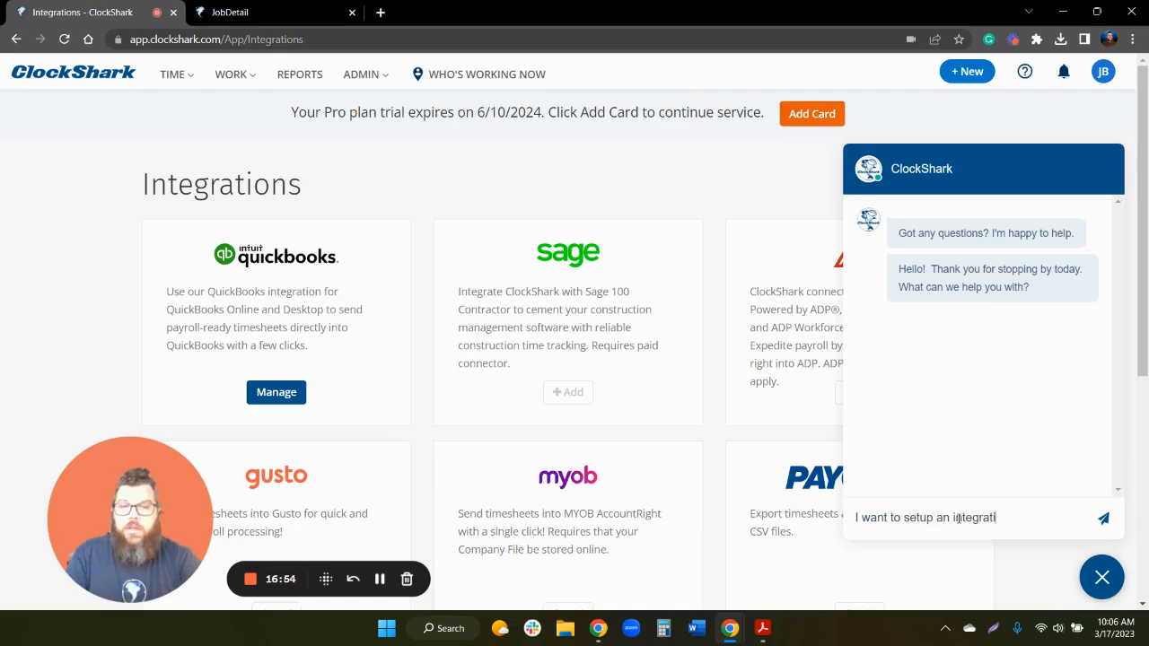